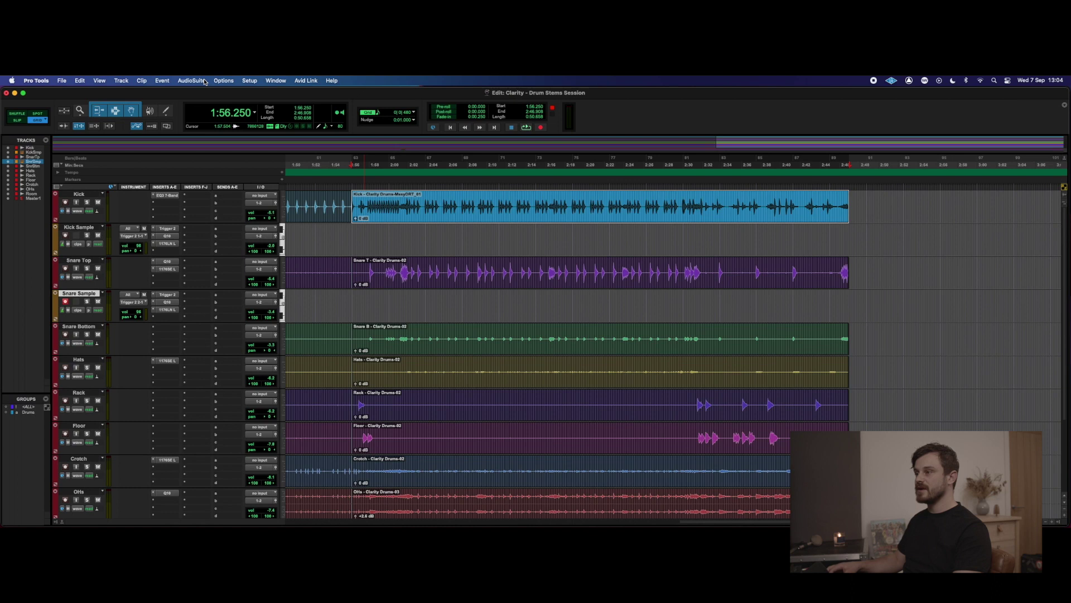
# Step: Launch the Massey DRT AudioSuite processor from the Instrument category for the Kick clip
pyautogui.click(205, 82)
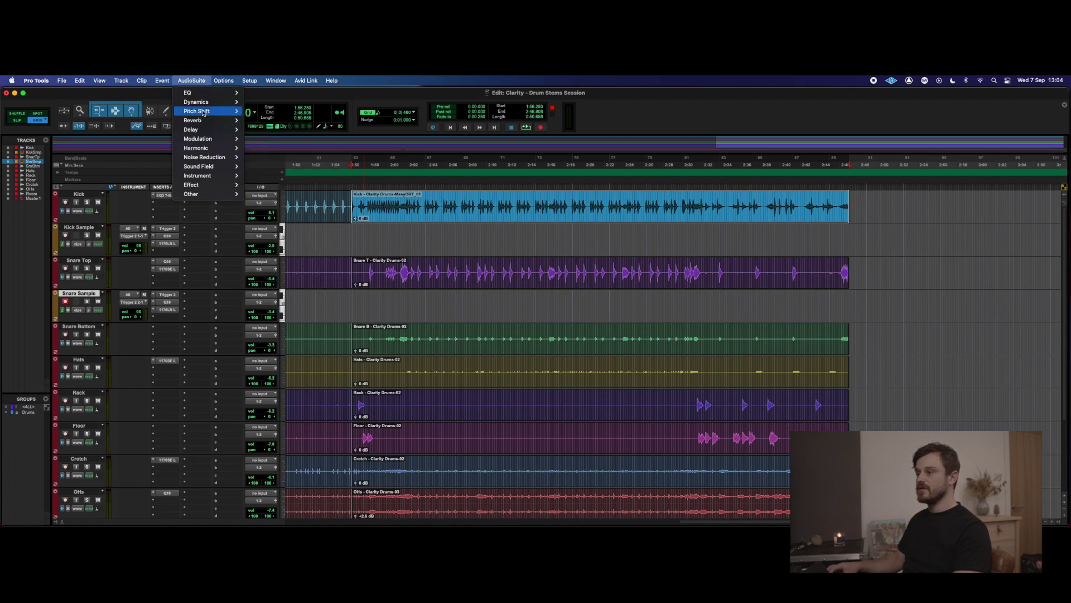
pyautogui.moveTo(213, 176)
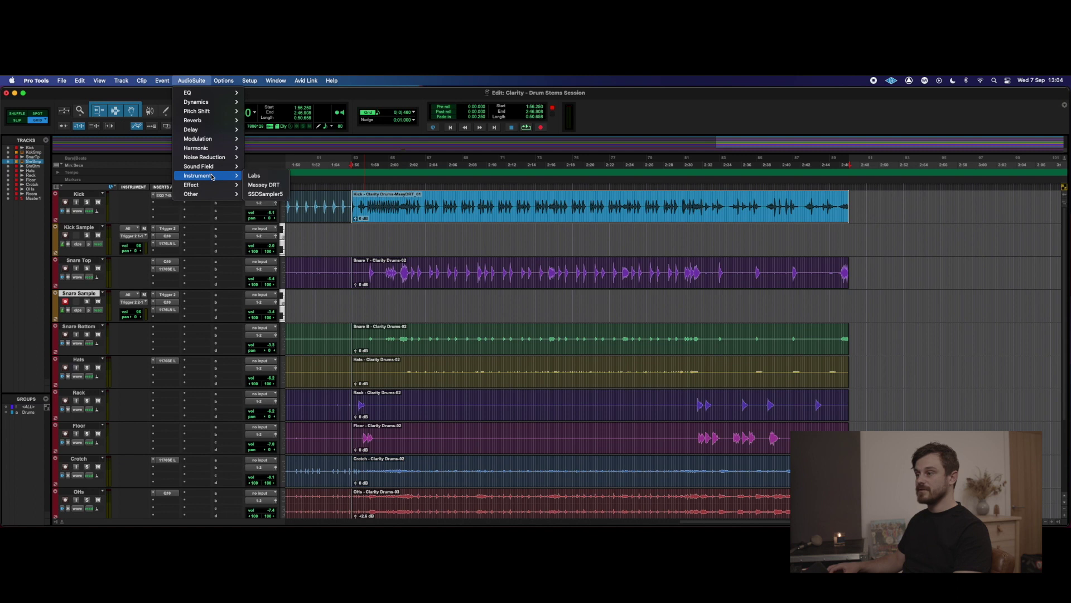
pyautogui.click(263, 185)
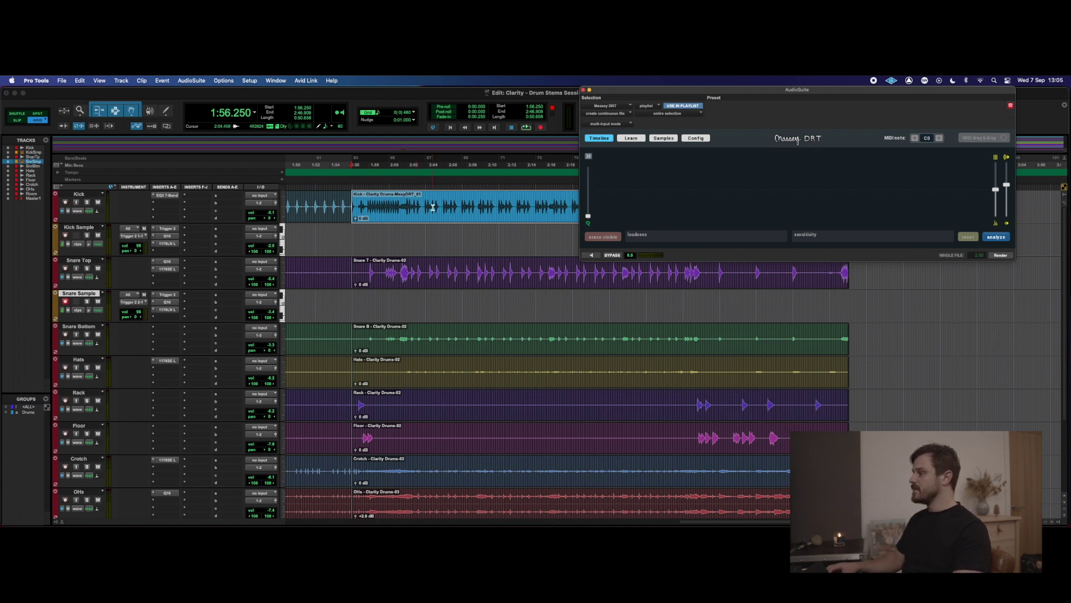
# Step: Analyse the kick clip in Massey DRT and pull the sensitivity slider left to drop spurious hits
pyautogui.click(997, 238)
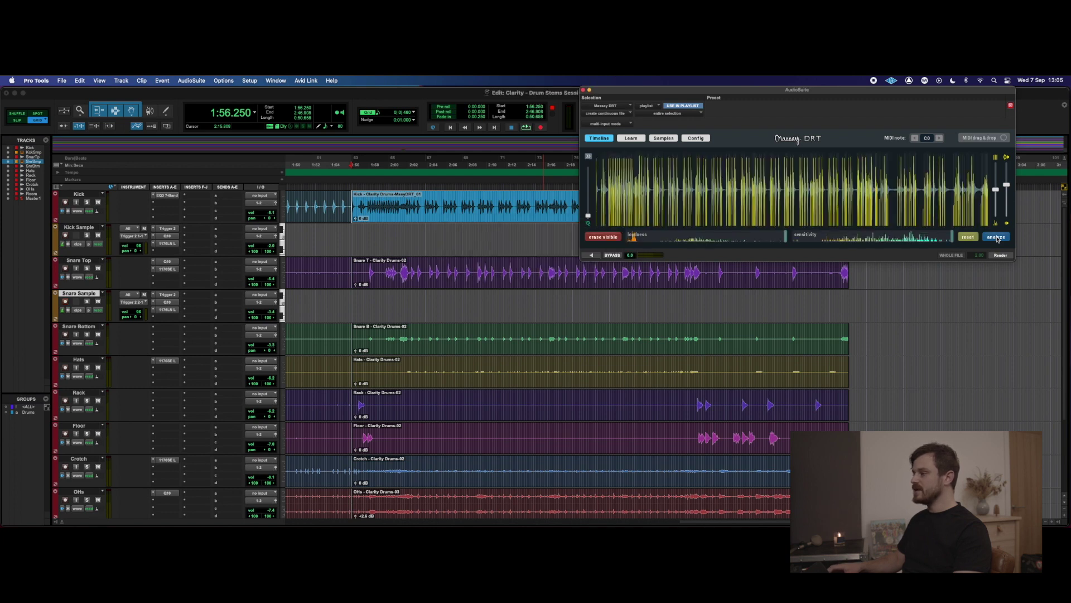
pyautogui.moveTo(641, 92); pyautogui.dragTo(547, 92)
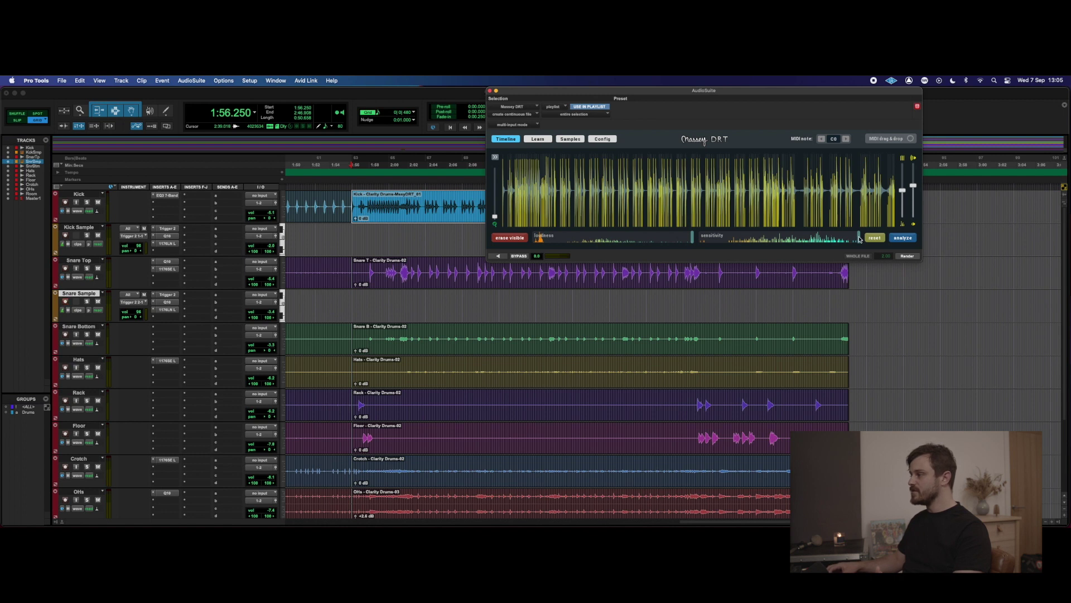
pyautogui.moveTo(859, 237); pyautogui.dragTo(776, 237)
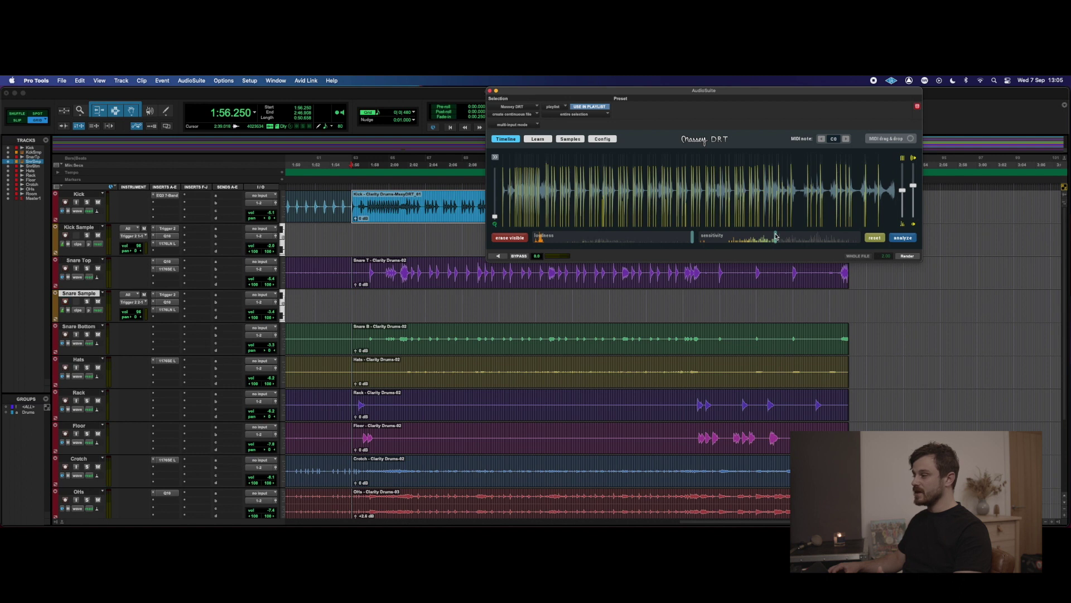
pyautogui.moveTo(775, 237); pyautogui.dragTo(777, 237)
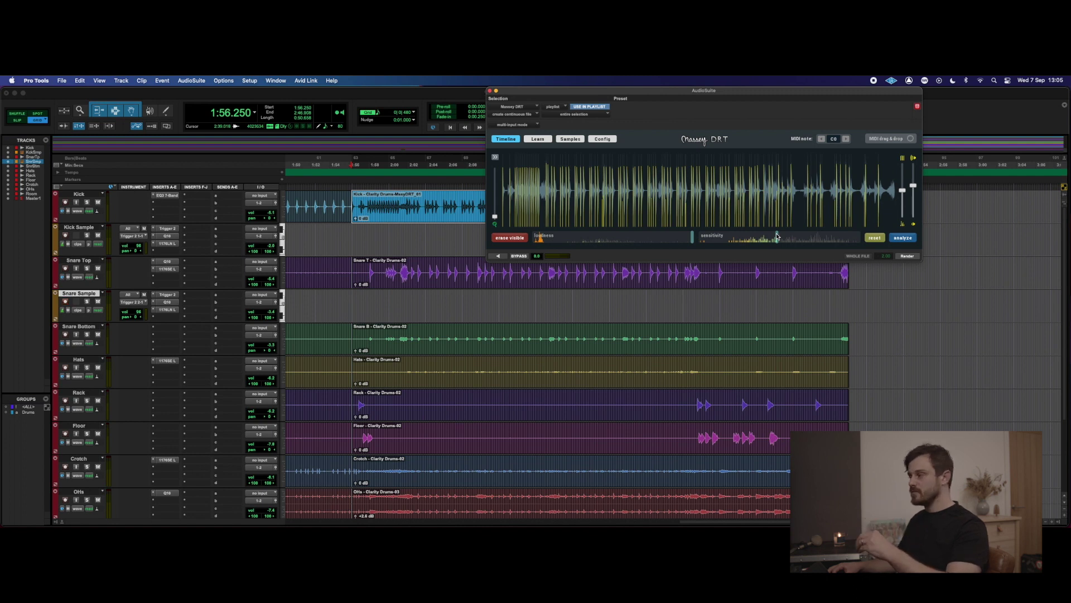
pyautogui.moveTo(777, 236)
pyautogui.mouseDown()
pyautogui.moveTo(759, 237)
pyautogui.moveTo(781, 238)
pyautogui.mouseUp()
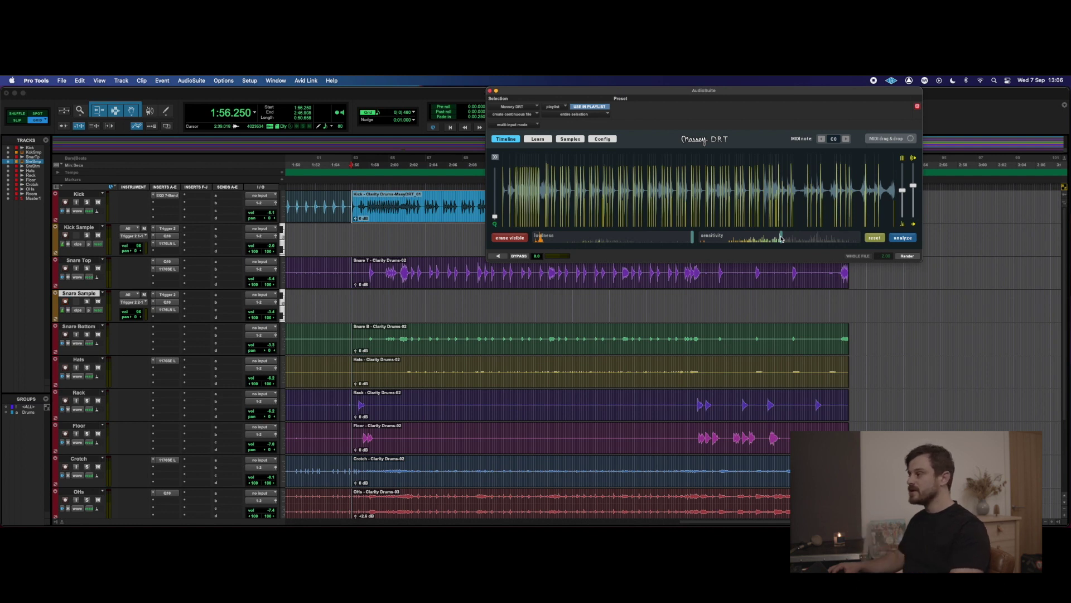
pyautogui.moveTo(780, 238)
pyautogui.mouseDown()
pyautogui.moveTo(762, 238)
pyautogui.moveTo(782, 239)
pyautogui.mouseUp()
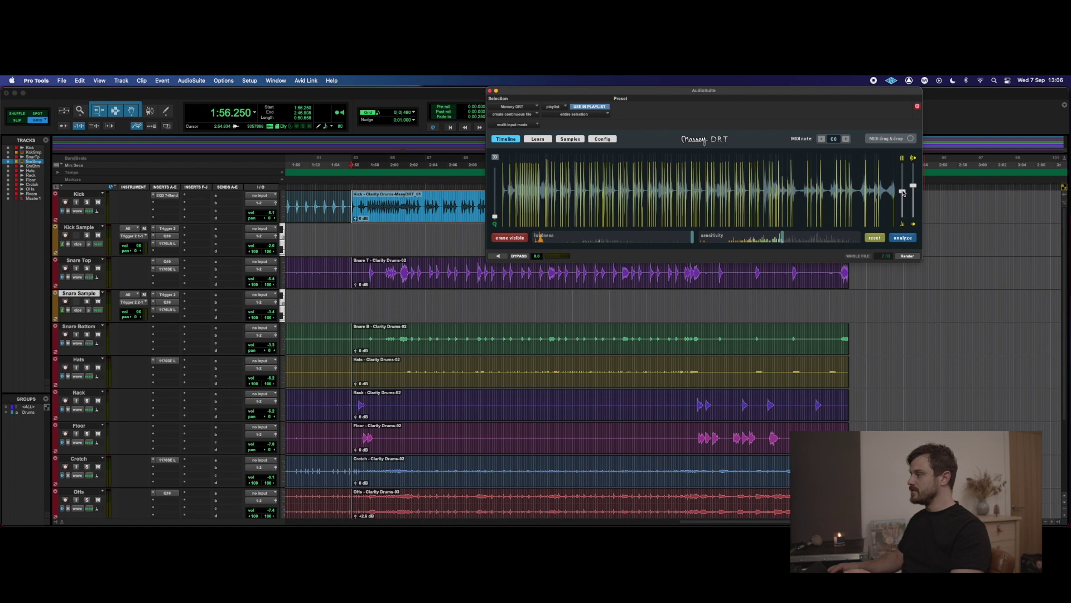
# Step: Adjust the detection threshold handle and lower the loudness threshold until only real kick hits remain
pyautogui.moveTo(902, 195); pyautogui.dragTo(914, 201)
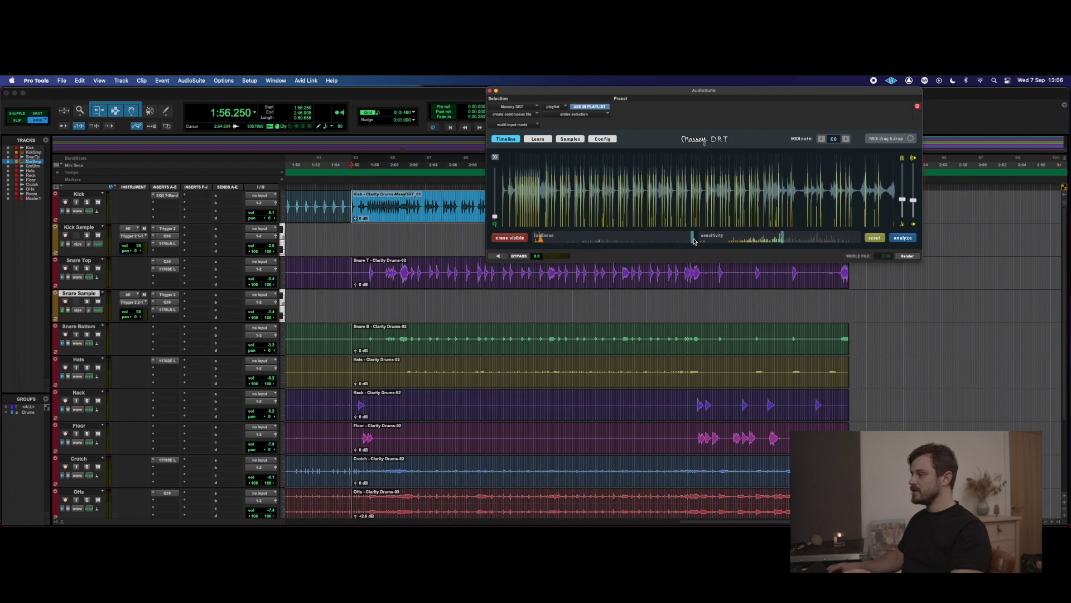
pyautogui.moveTo(662, 241); pyautogui.dragTo(622, 240)
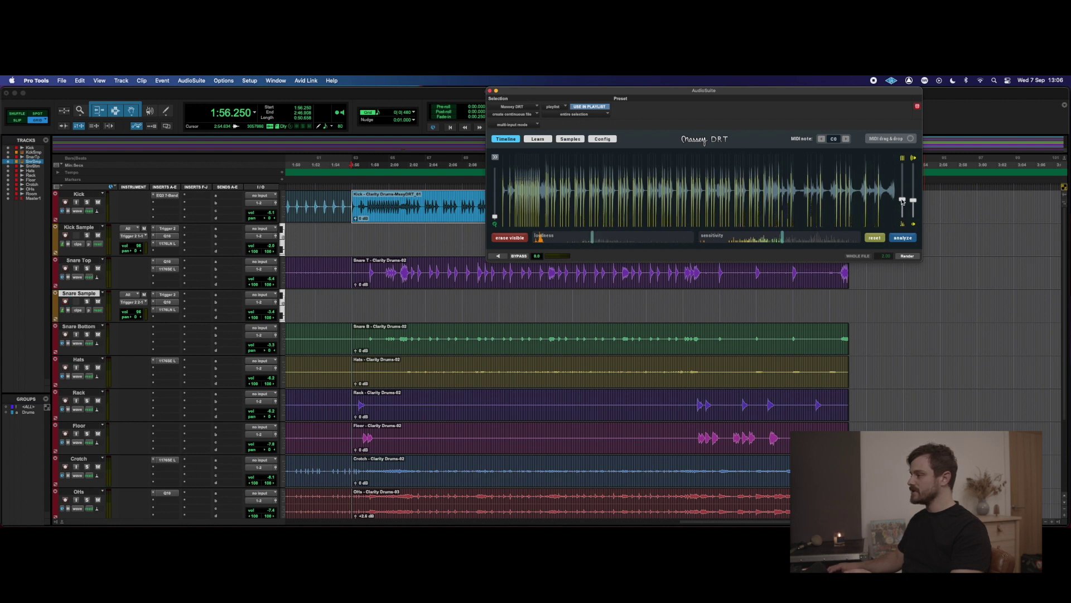
pyautogui.moveTo(914, 201); pyautogui.dragTo(915, 196)
pyautogui.moveTo(913, 196); pyautogui.dragTo(914, 193)
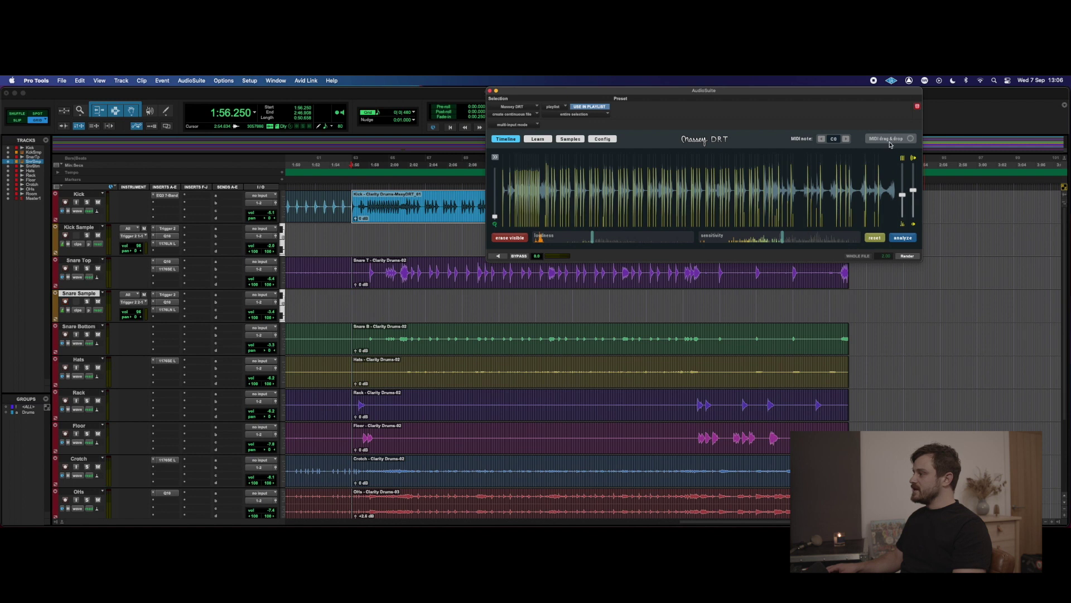
# Step: Preview the kick waveform, drop the detected hits as MIDI onto Kick Sample, and close Massey DRT
pyautogui.hotkey('shift', 'r')
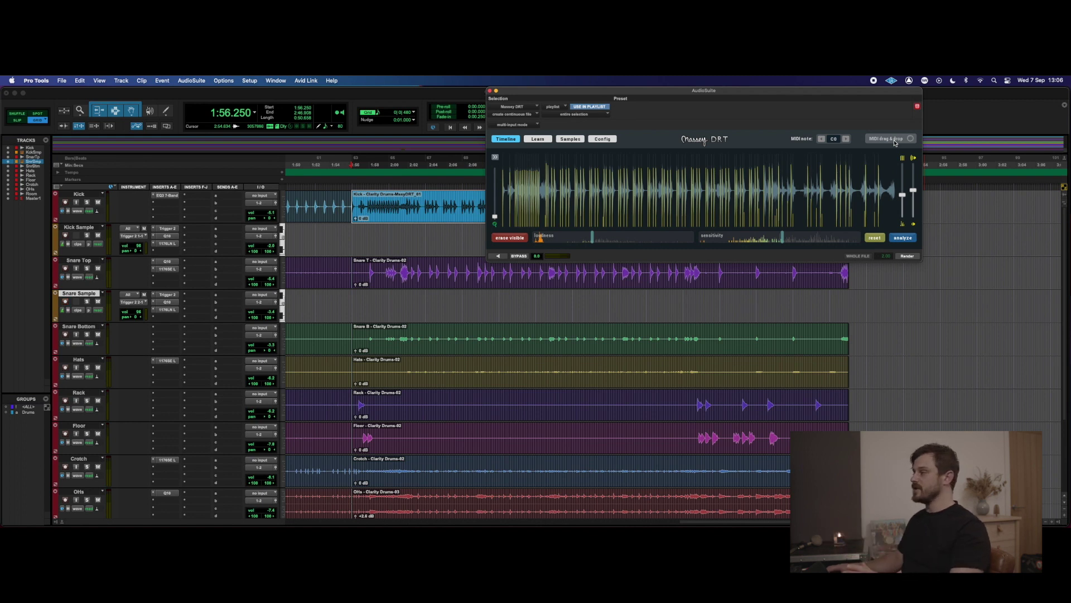
pyautogui.click(564, 196)
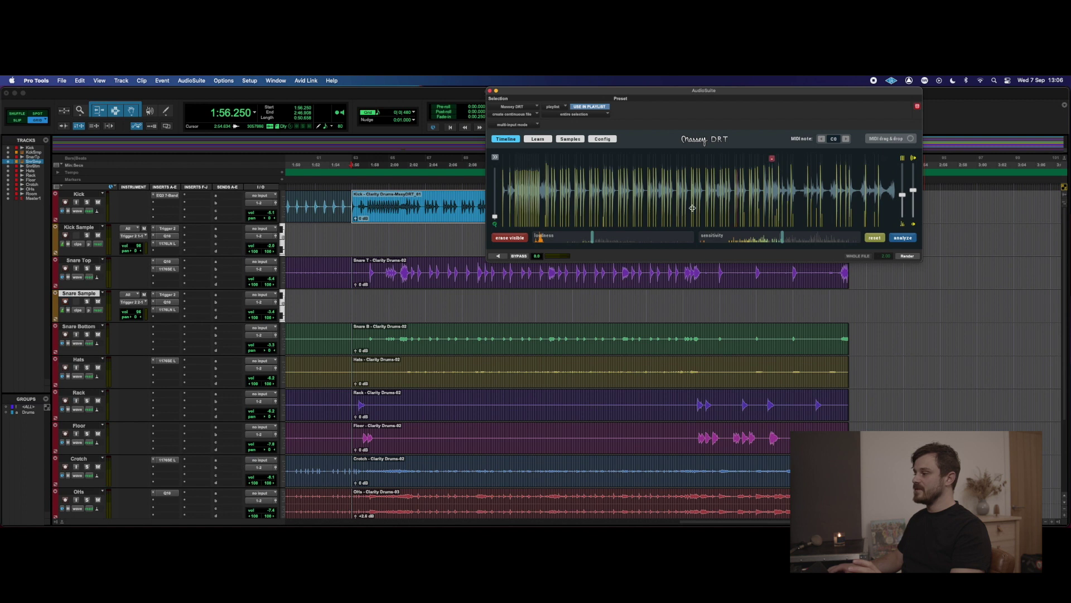
pyautogui.click(699, 205)
pyautogui.click(801, 205)
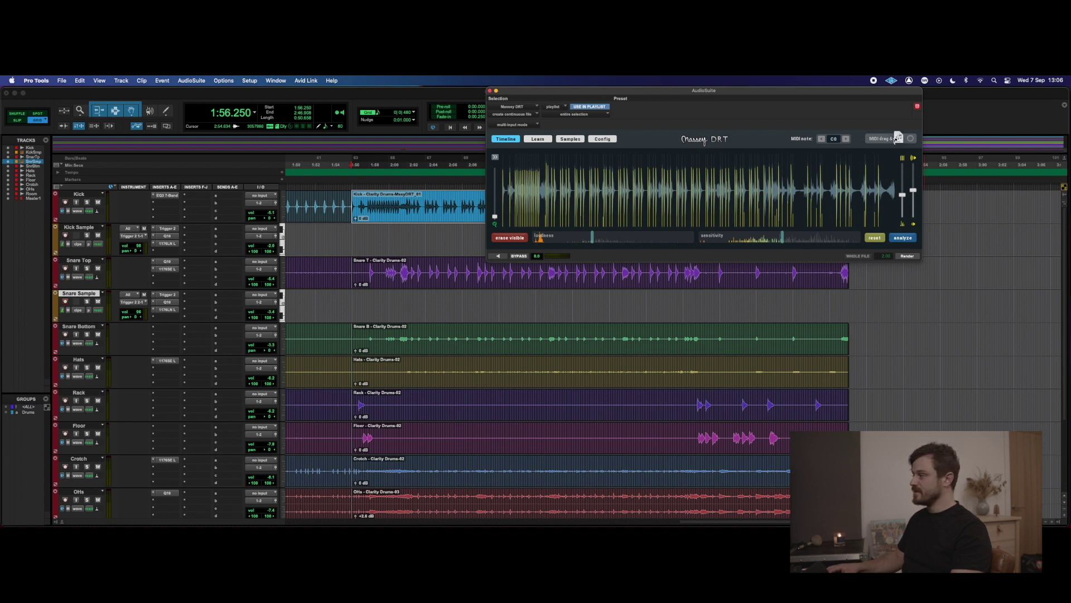
pyautogui.moveTo(897, 138); pyautogui.dragTo(369, 242)
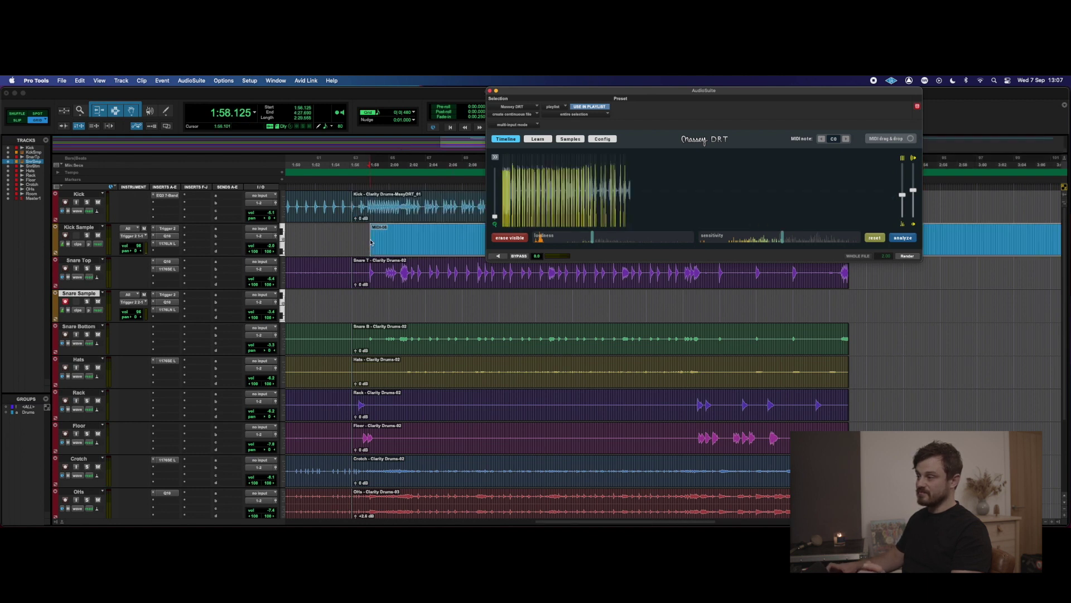
pyautogui.click(489, 91)
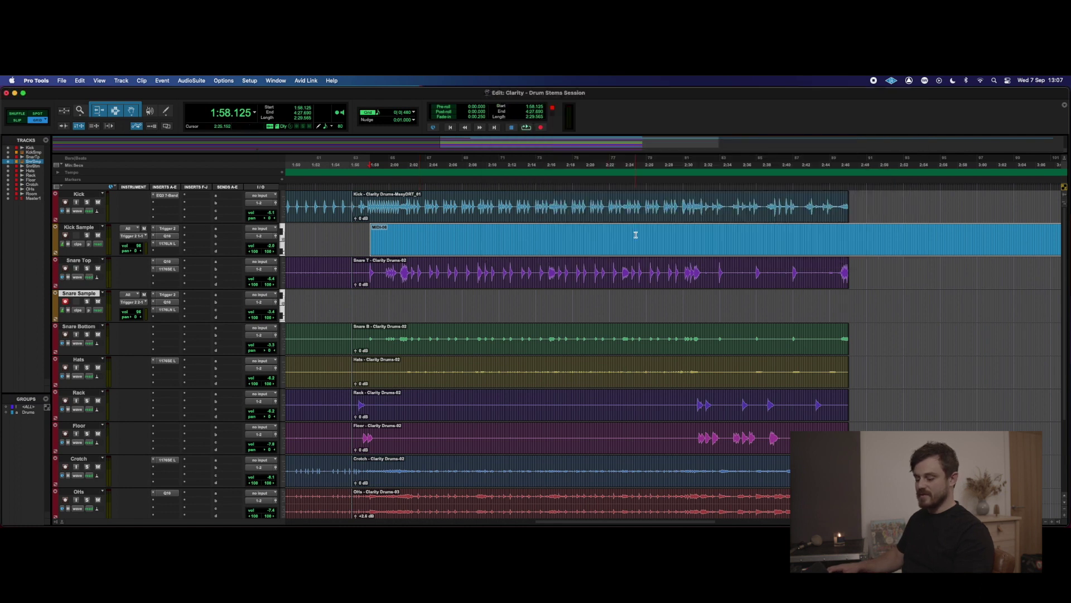
# Step: Move the kick MIDI clip to start at 0:00 and zoom in around 1:55.312
pyautogui.press('super+bracketleft')
pyautogui.press('super+bracketleft')
pyautogui.press('super+bracketleft')
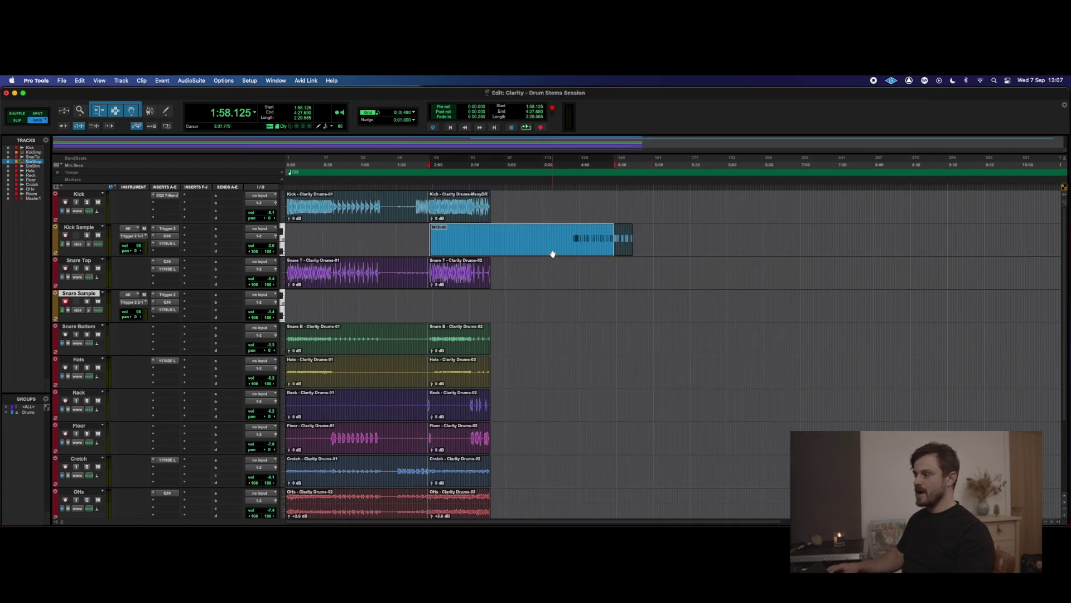
pyautogui.click(424, 239)
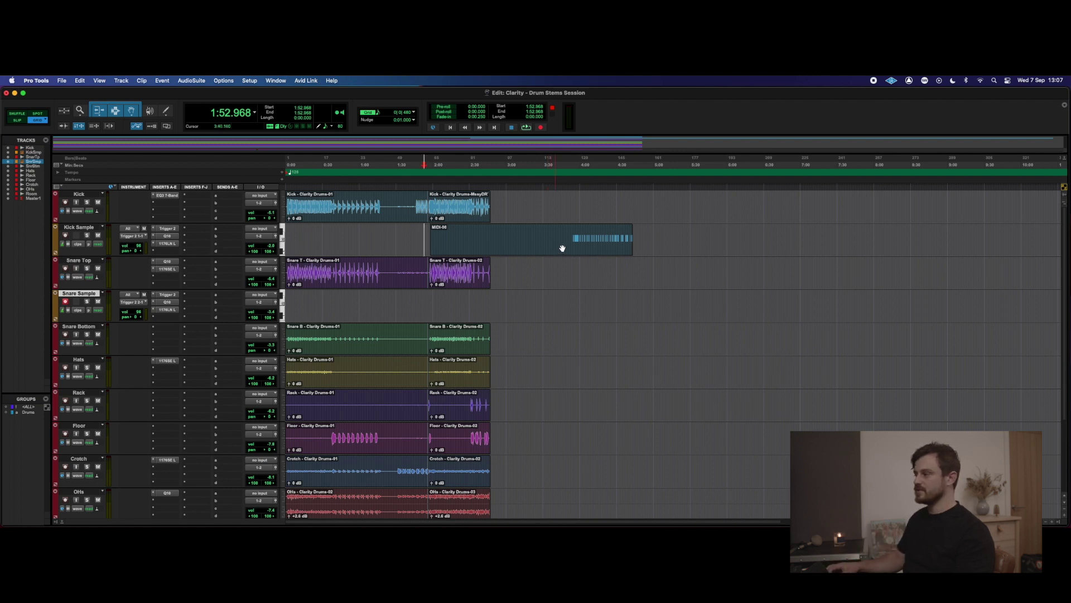
pyautogui.moveTo(571, 251); pyautogui.dragTo(380, 246)
pyautogui.click(426, 233)
pyautogui.press('super+bracketright')
pyautogui.press('super+bracketright')
pyautogui.press('super+bracketright')
pyautogui.press('super+bracketright')
pyautogui.press('super+bracketright')
pyautogui.press('super+bracketright')
pyautogui.press('super+bracketright')
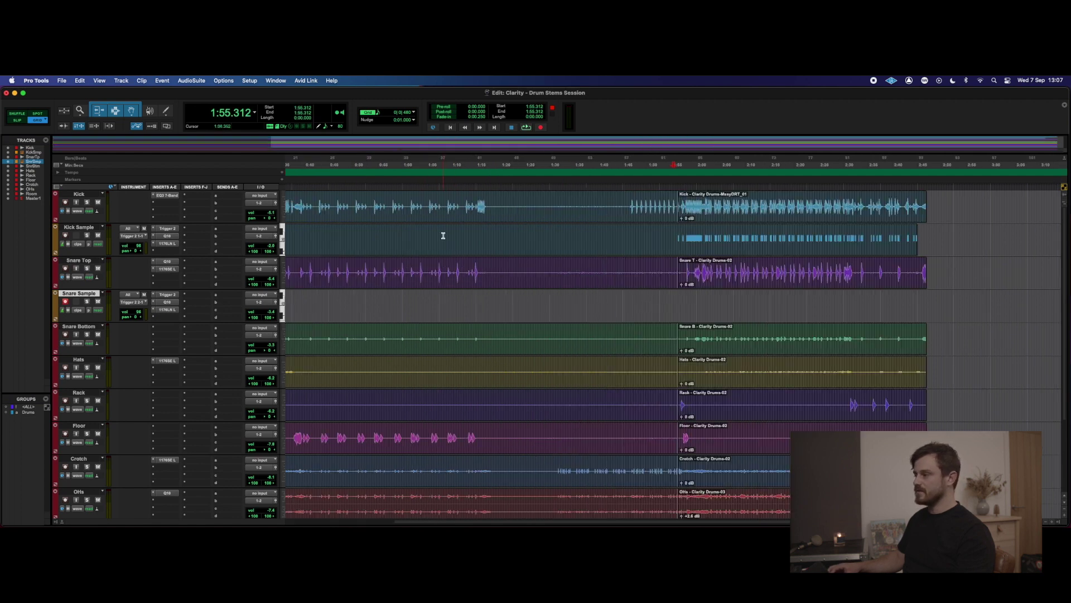
# Step: Make the Kick Sample track twice as tall and scroll through the song comparing notes with the kick
pyautogui.hscroll(10, 522, 251)
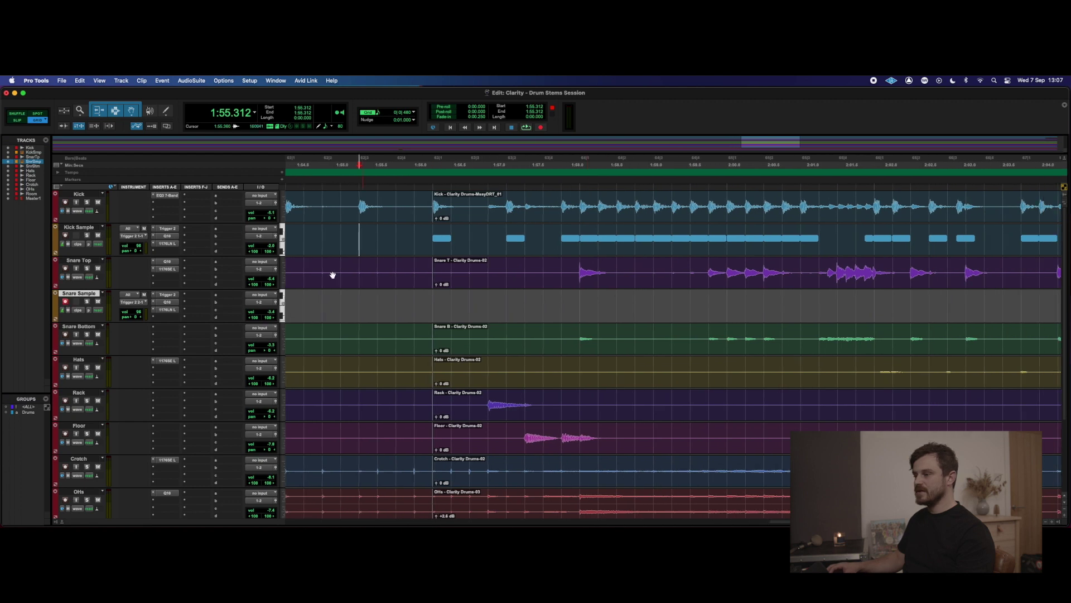
pyautogui.moveTo(92, 256); pyautogui.dragTo(92, 295)
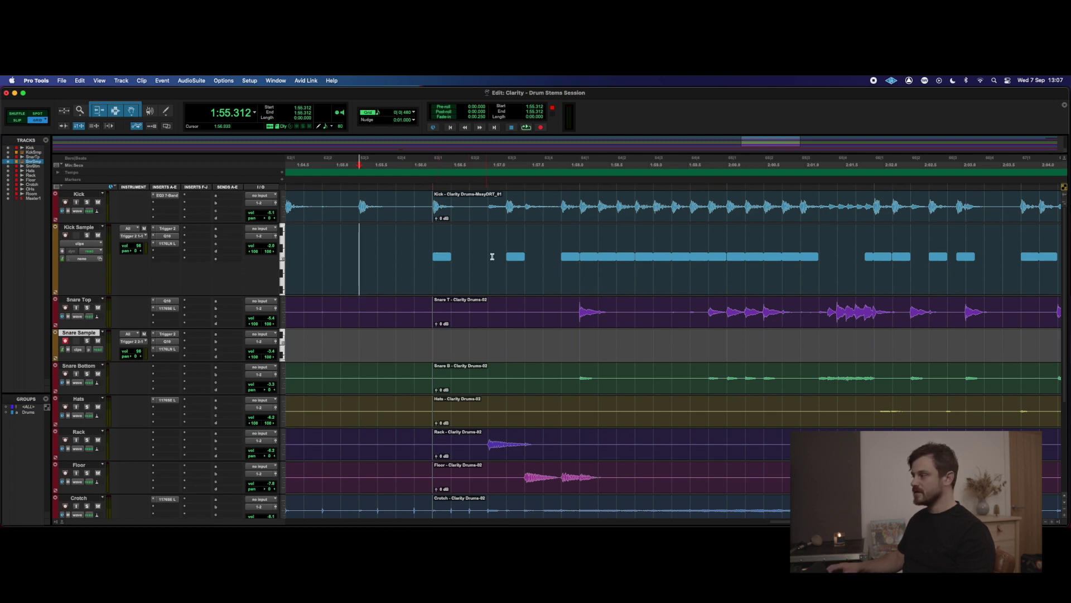
pyautogui.hscroll(5, 501, 256)
pyautogui.hscroll(8, 526, 259)
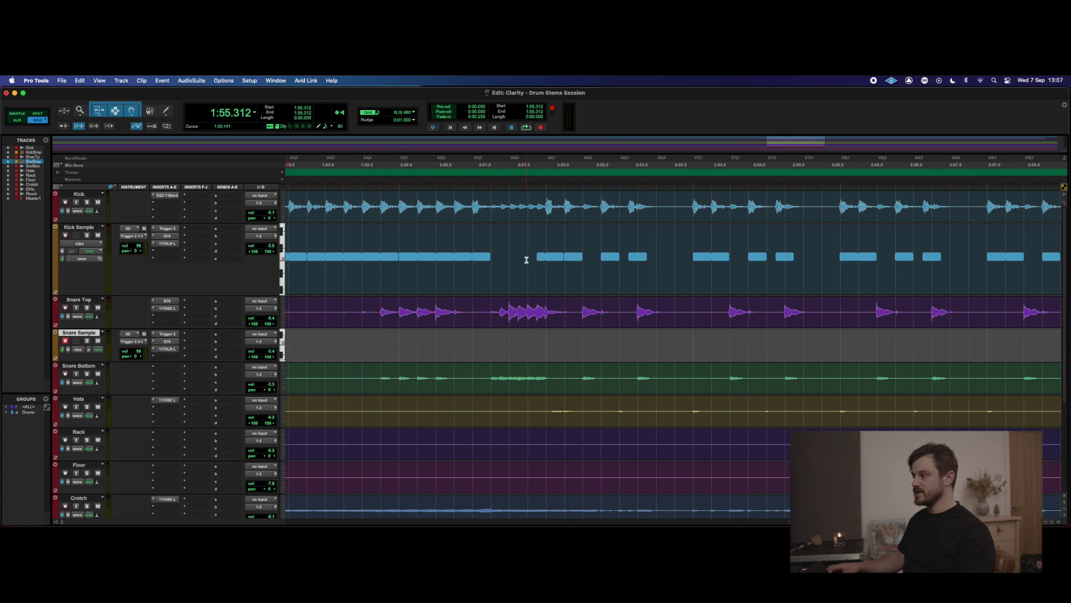
pyautogui.hscroll(14, 460, 253)
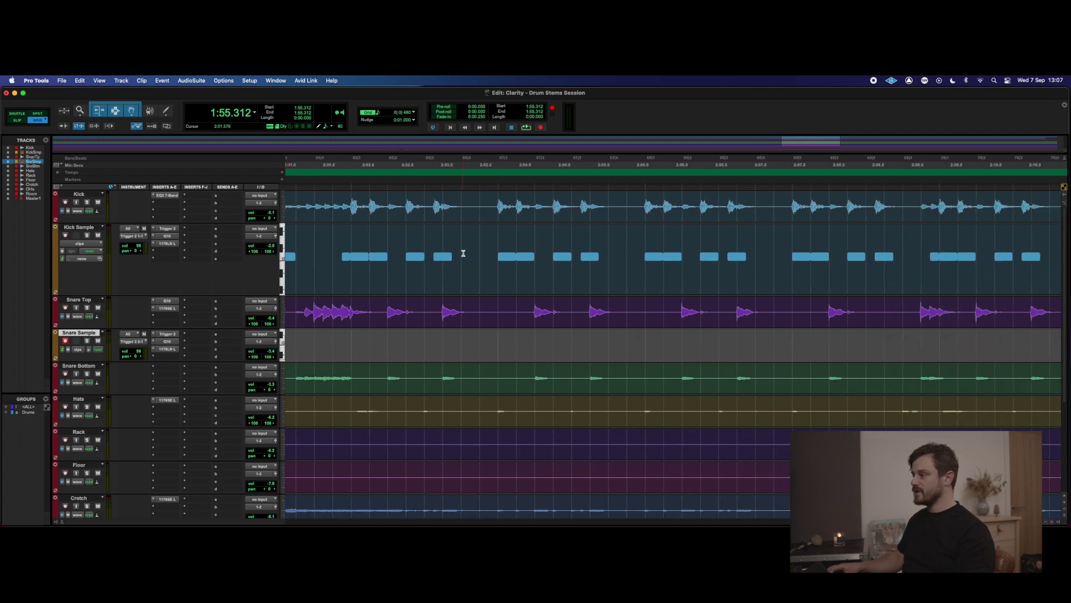
pyautogui.hscroll(3, 463, 253)
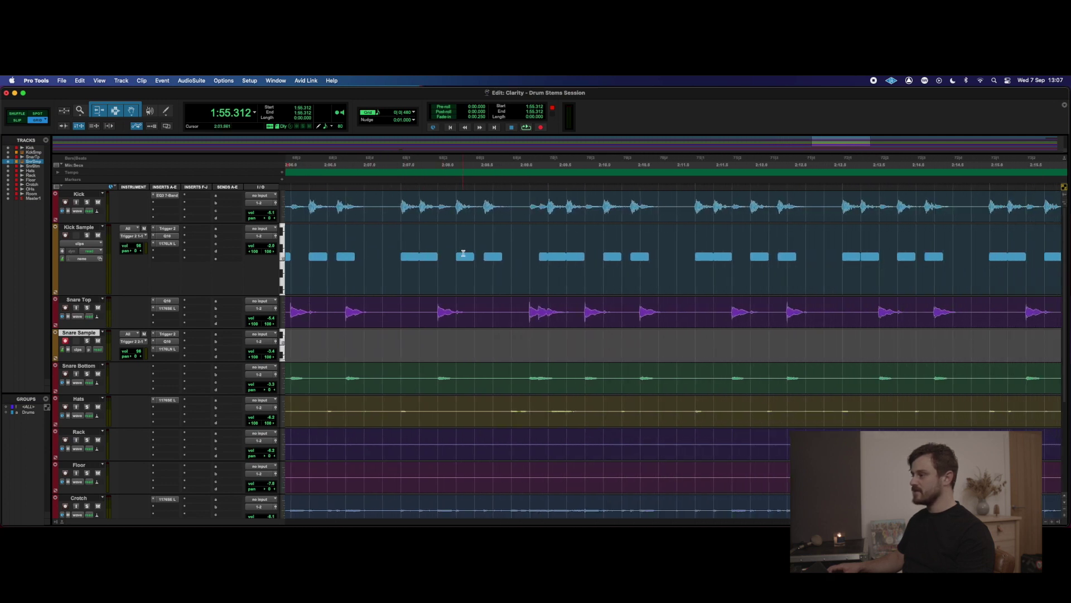
pyautogui.hscroll(3, 463, 254)
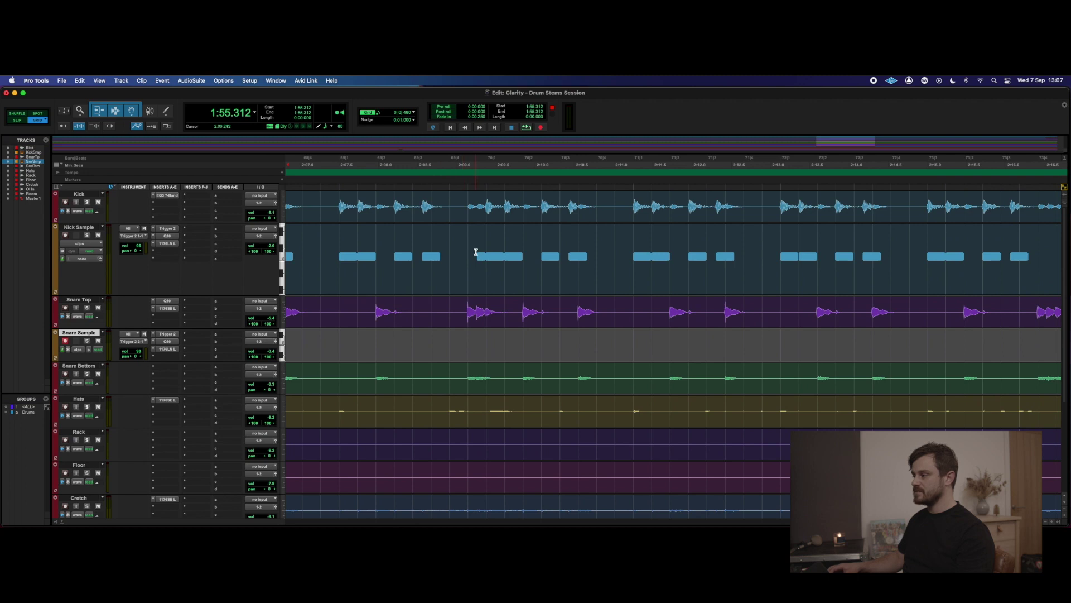
pyautogui.hscroll(1, 476, 252)
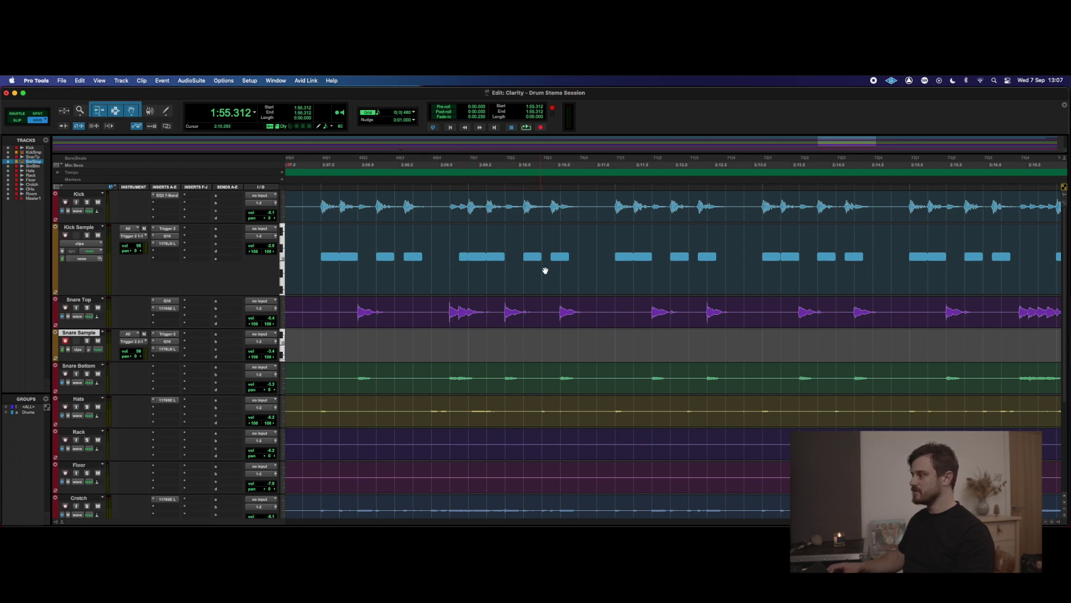
pyautogui.scroll(-1, 545, 270)
pyautogui.scroll(-1, 553, 273)
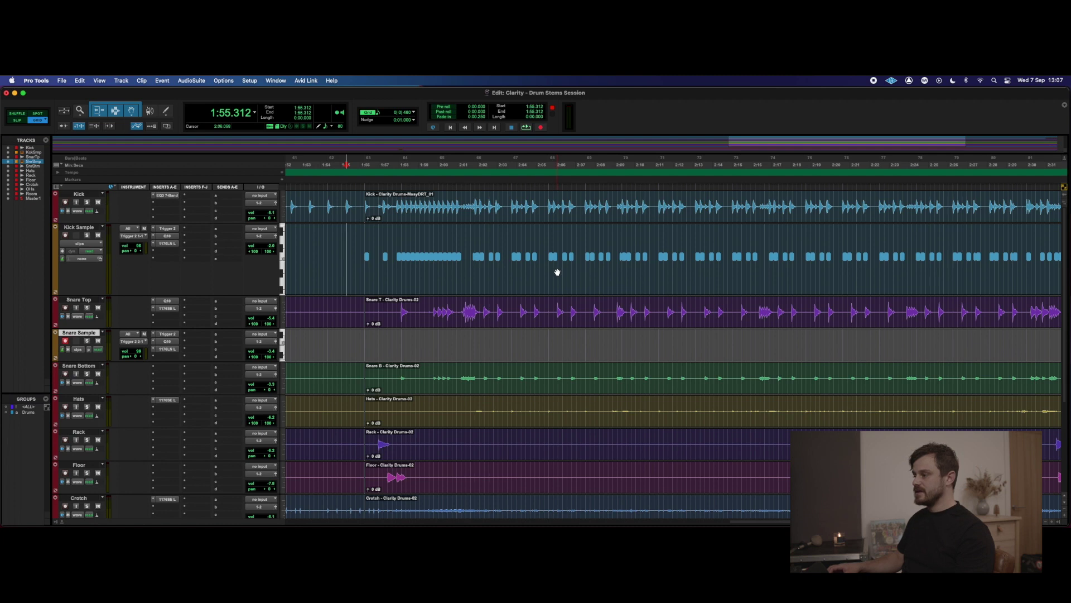
pyautogui.press('super+bracketleft')
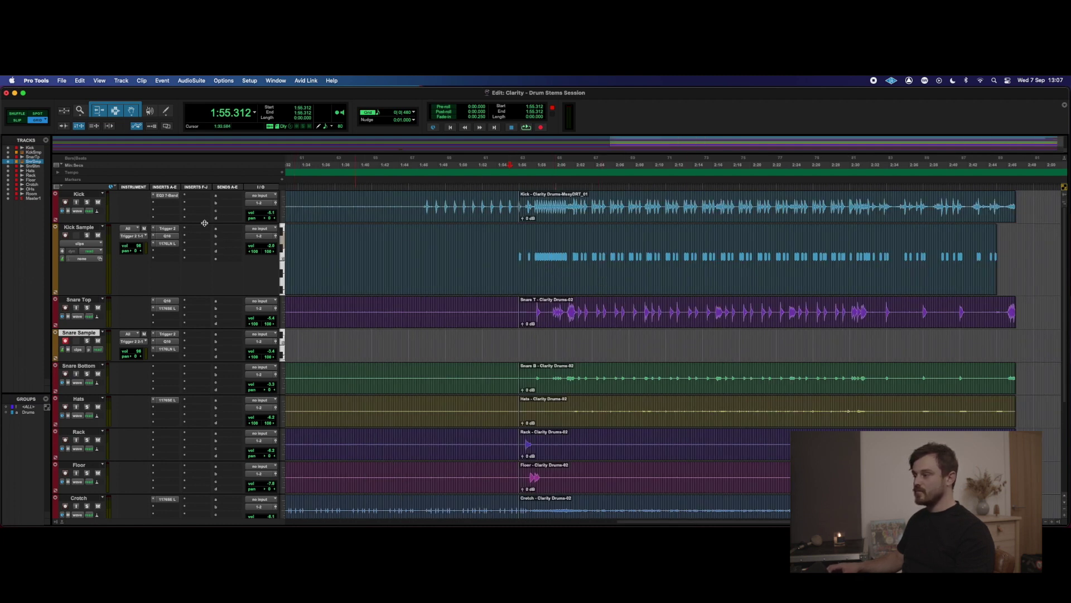
# Step: Open the Kick Sample MIDI Editor, scroll through its notes and velocities, then close it
pyautogui.doubleClick(474, 274)
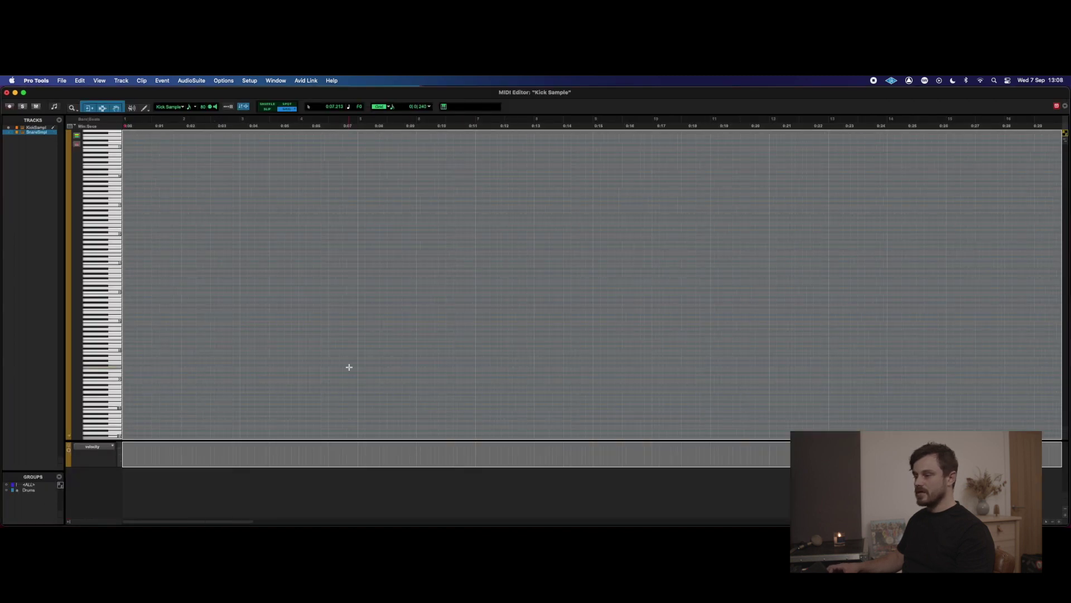
pyautogui.hscroll(10, 350, 367)
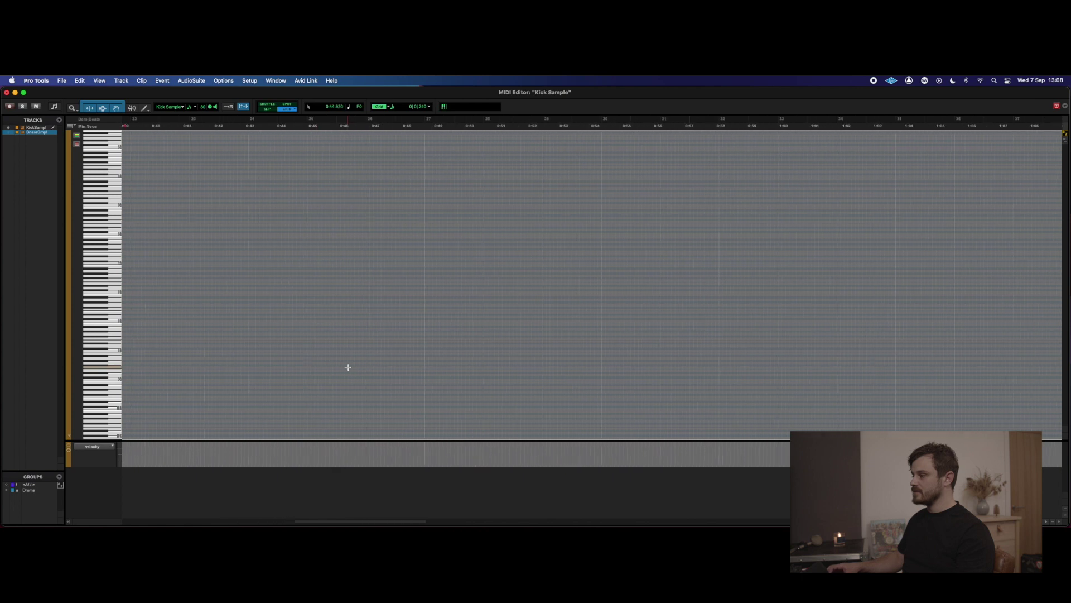
pyautogui.hscroll(20, 347, 367)
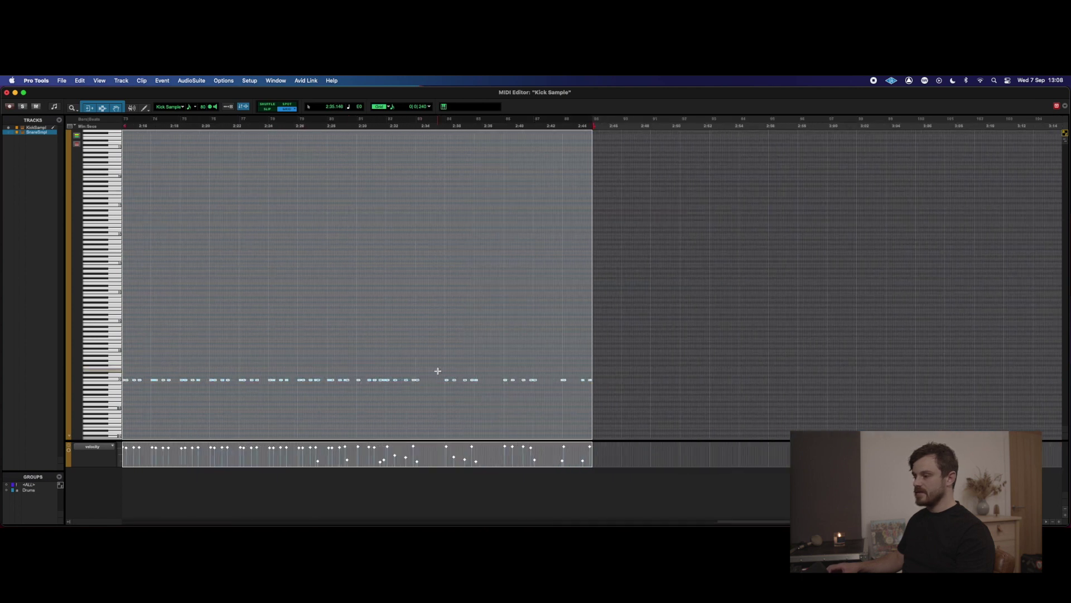
pyautogui.hscroll(-10, 438, 371)
pyautogui.scroll(8, 439, 370)
pyautogui.hscroll(-1, 363, 379)
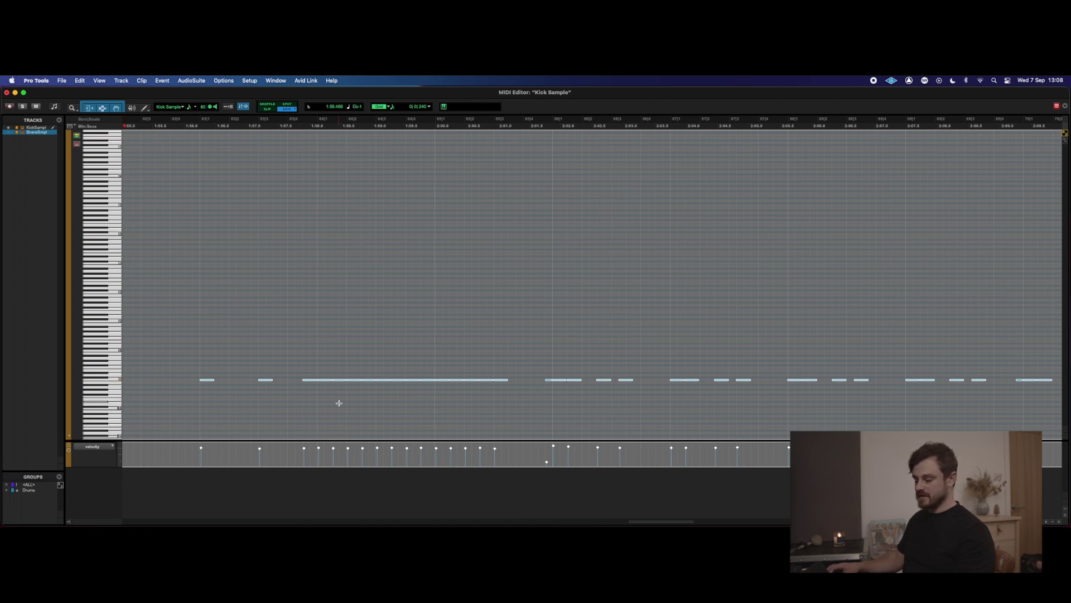
pyautogui.press('super+w')
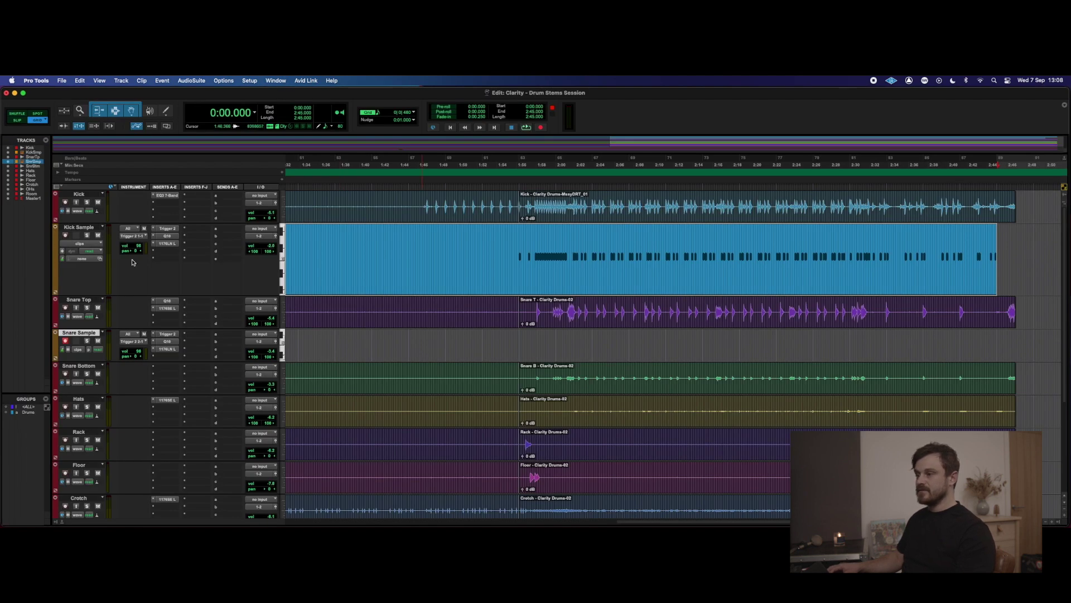
# Step: Check that Kick Sample's Trigger 2 receives MIDI on channel 1, note 24 C0
pyautogui.click(173, 228)
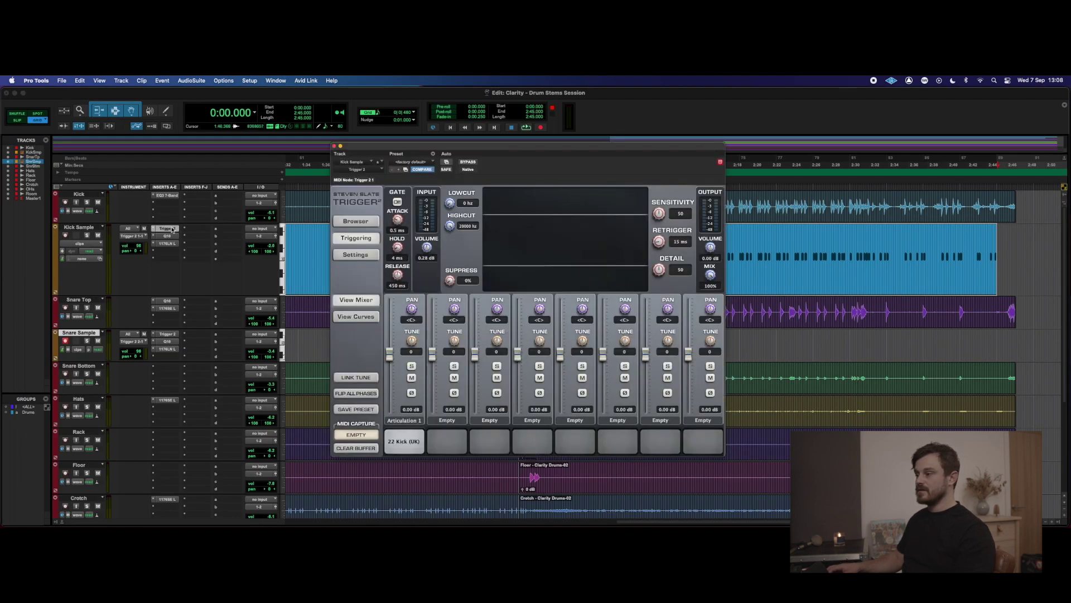
pyautogui.click(356, 255)
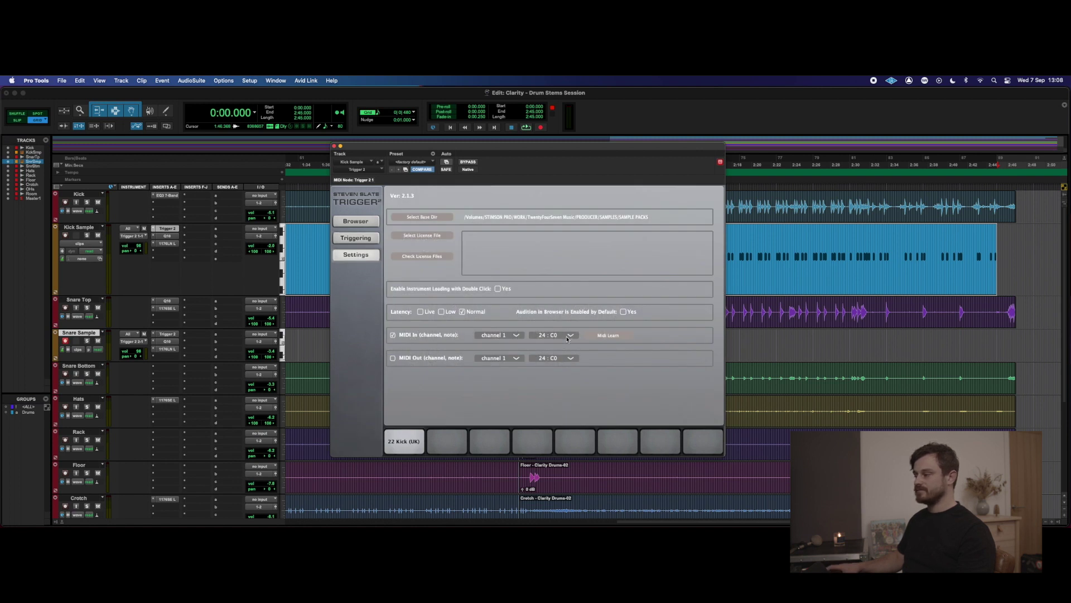
pyautogui.click(334, 146)
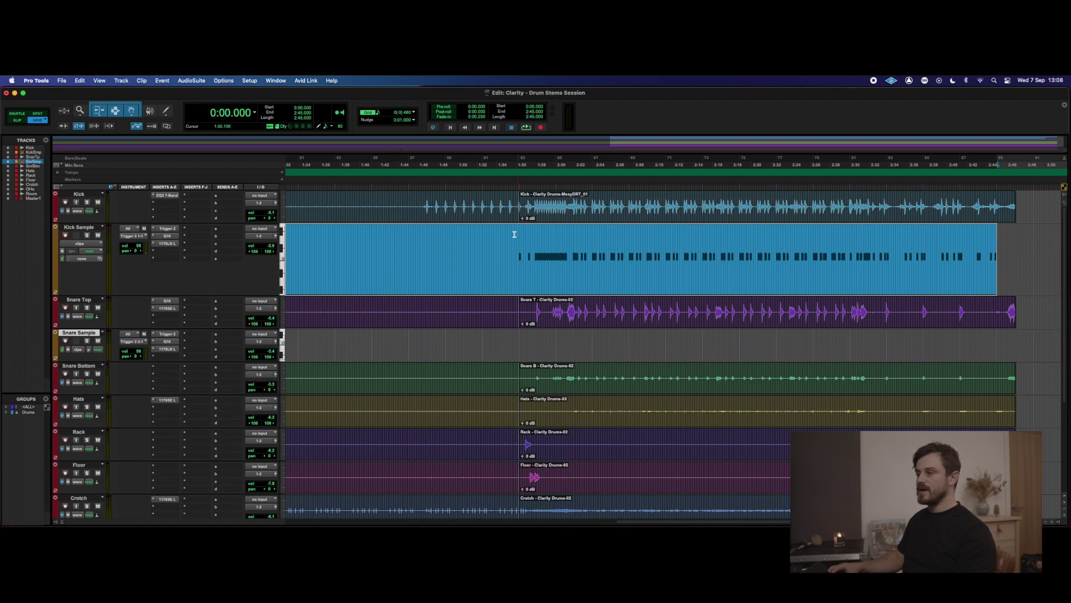
# Step: Set the playback start point near 1:55 in the kick track and briefly recheck Trigger 2
pyautogui.click(425, 244)
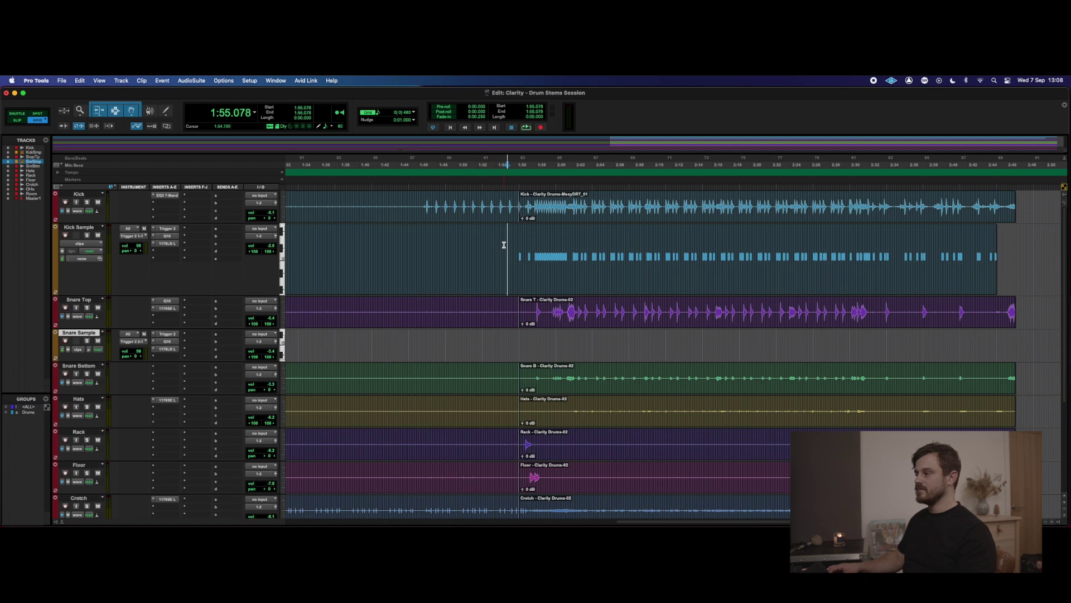
pyautogui.scroll(3, 506, 246)
pyautogui.hscroll(5, 570, 265)
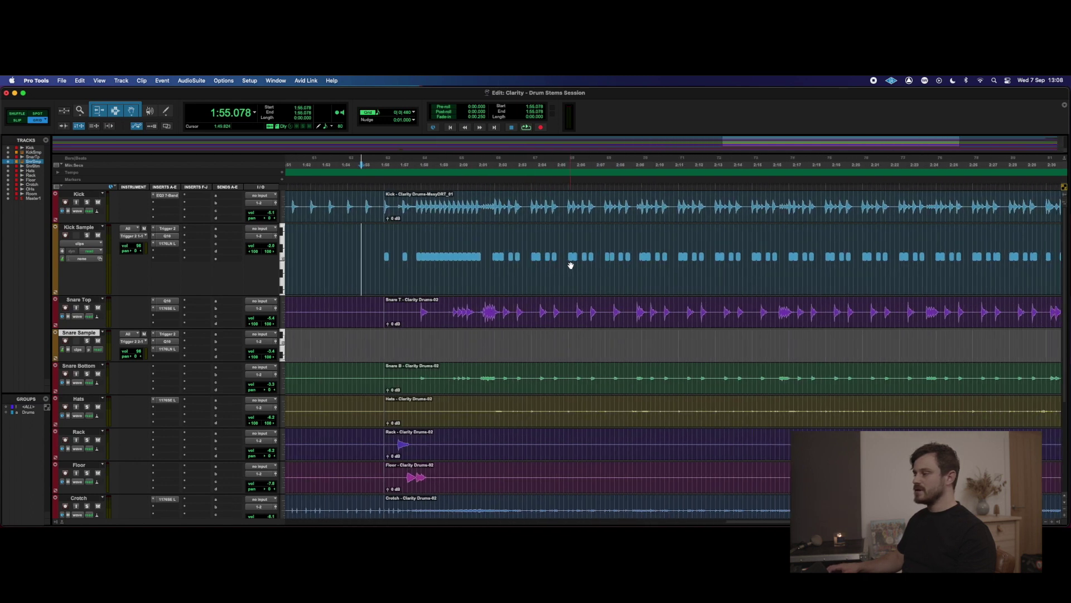
pyautogui.press('ctrl+alt+super+w')
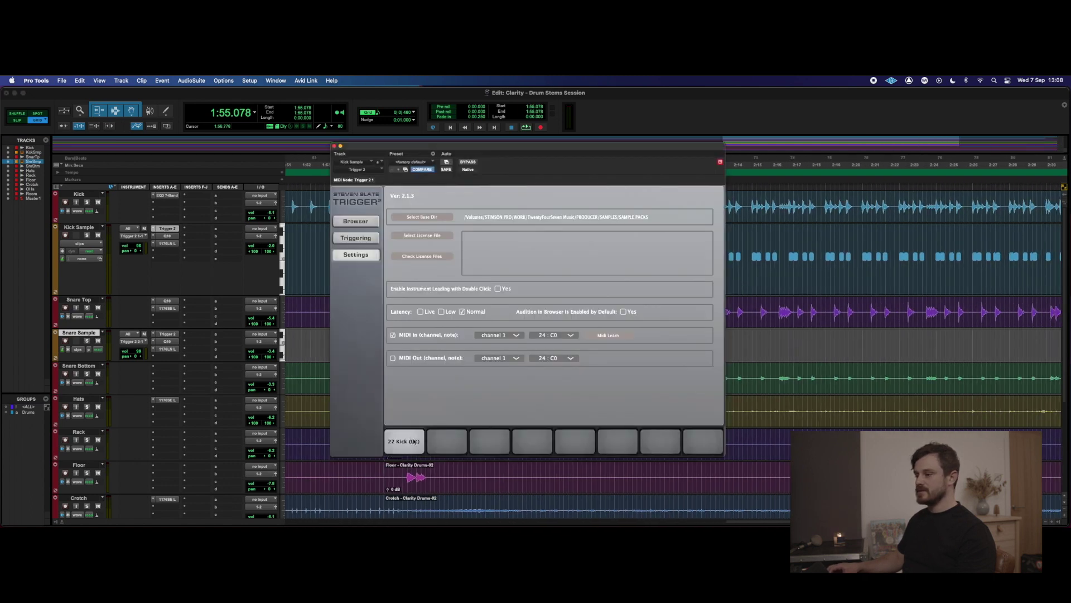
pyautogui.click(335, 147)
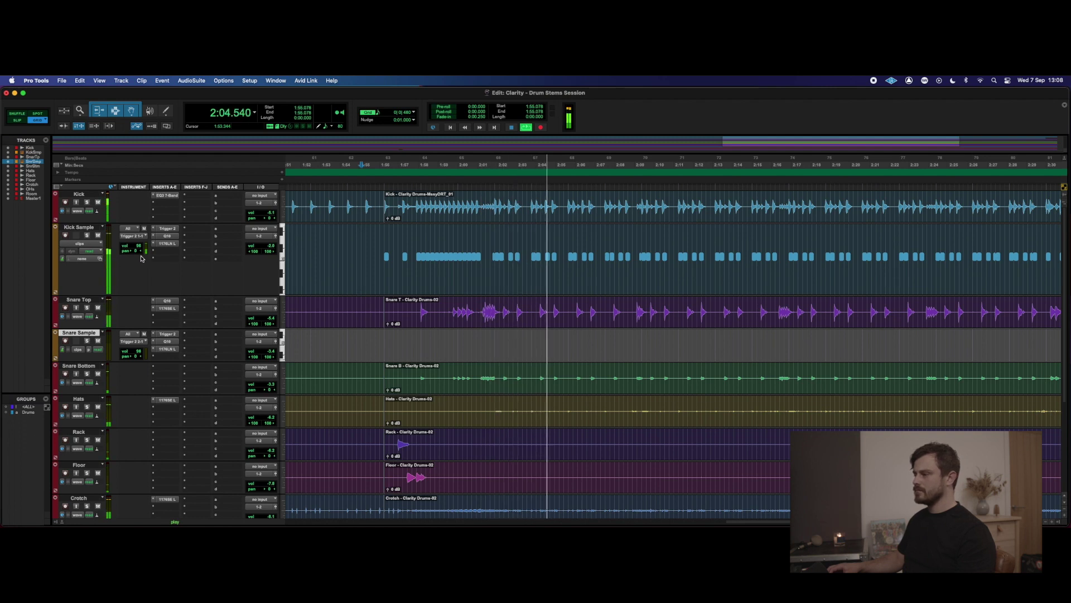
# Step: Solo Kick Sample alone, then with the original Kick, clear the solos and stop playback
pyautogui.click(87, 236)
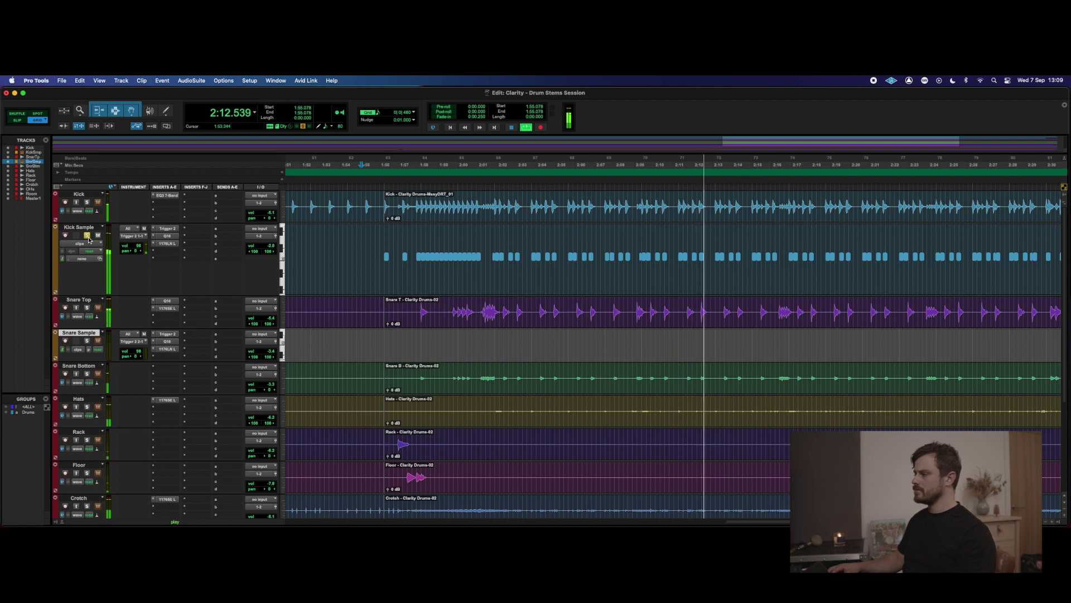
pyautogui.click(87, 235)
pyautogui.click(87, 202)
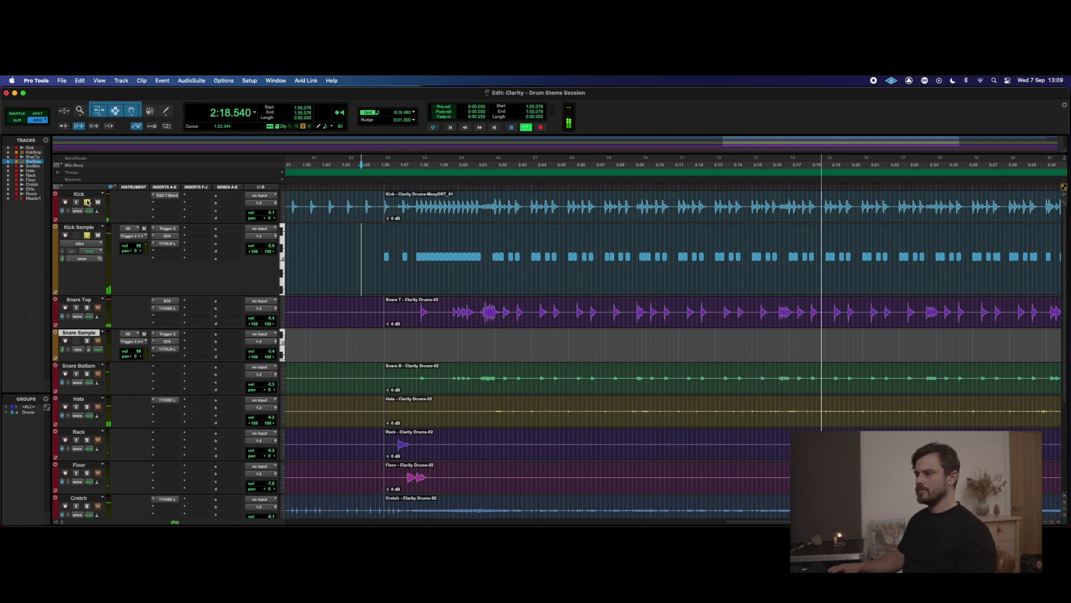
pyautogui.keyDown('alt'); pyautogui.click(87, 202); pyautogui.keyUp('alt')
pyautogui.press('space')
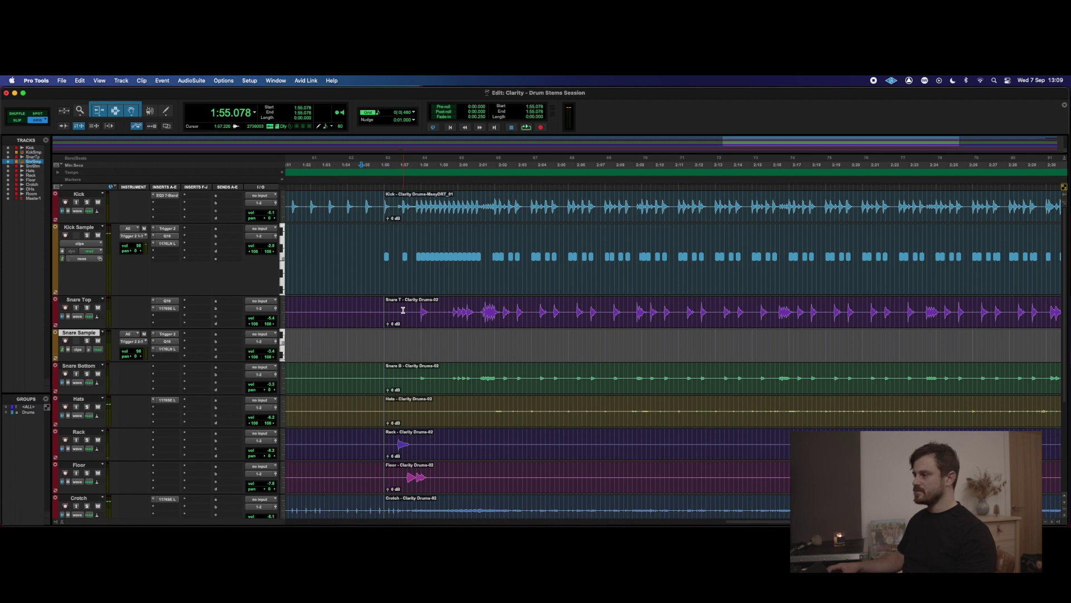
pyautogui.hscroll(-10, 476, 280)
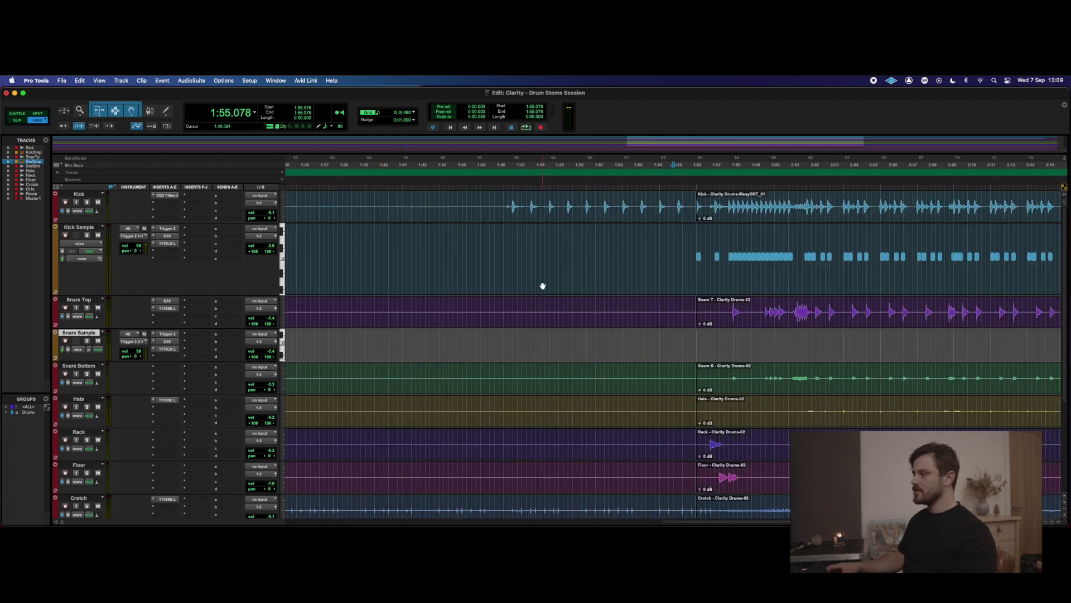
pyautogui.hscroll(7, 541, 286)
pyautogui.hscroll(3, 461, 281)
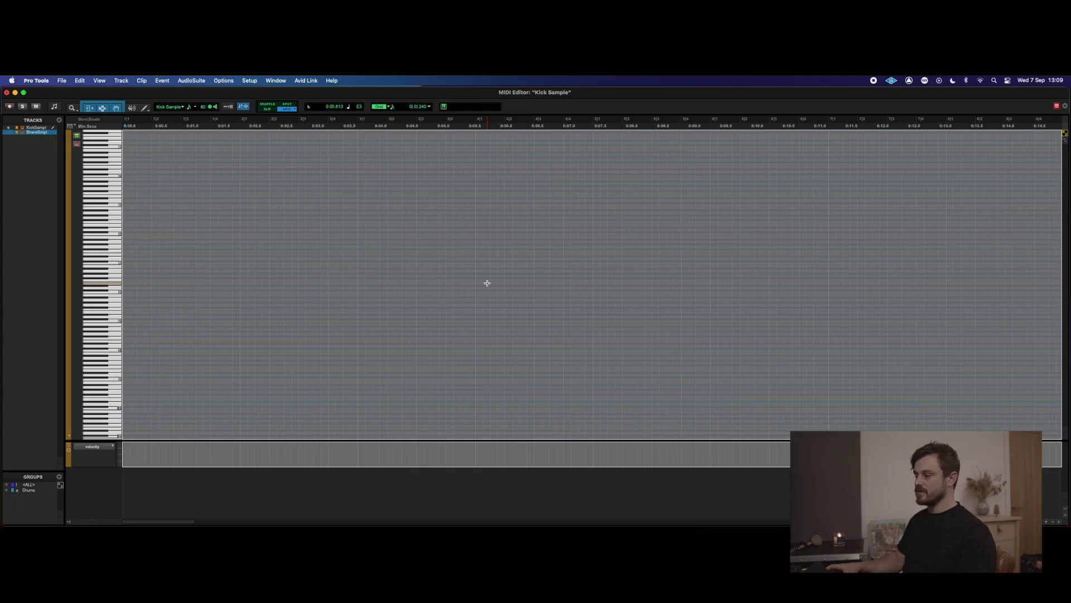
# Step: Zoom out in the Kick Sample MIDI Editor, scroll through all the notes, then close it
pyautogui.press('super+bracketleft')
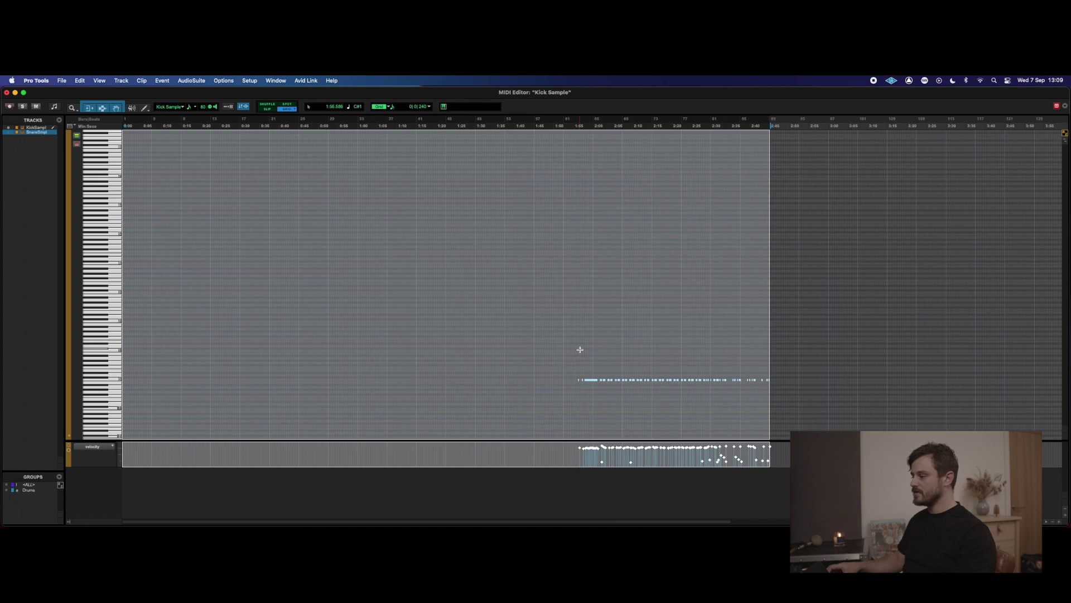
pyautogui.hscroll(10, 580, 350)
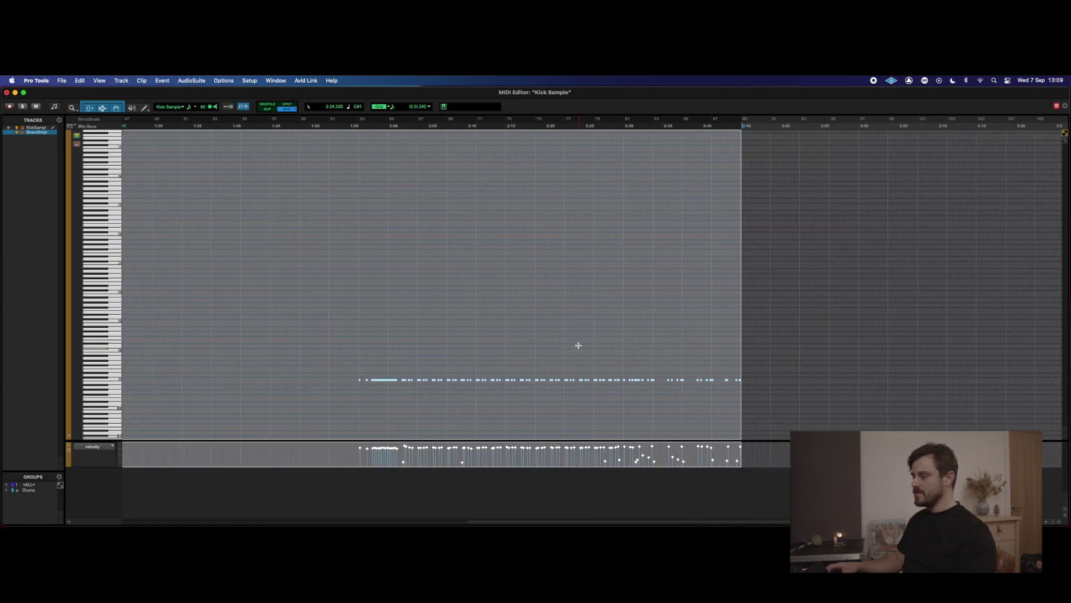
pyautogui.hscroll(3, 611, 442)
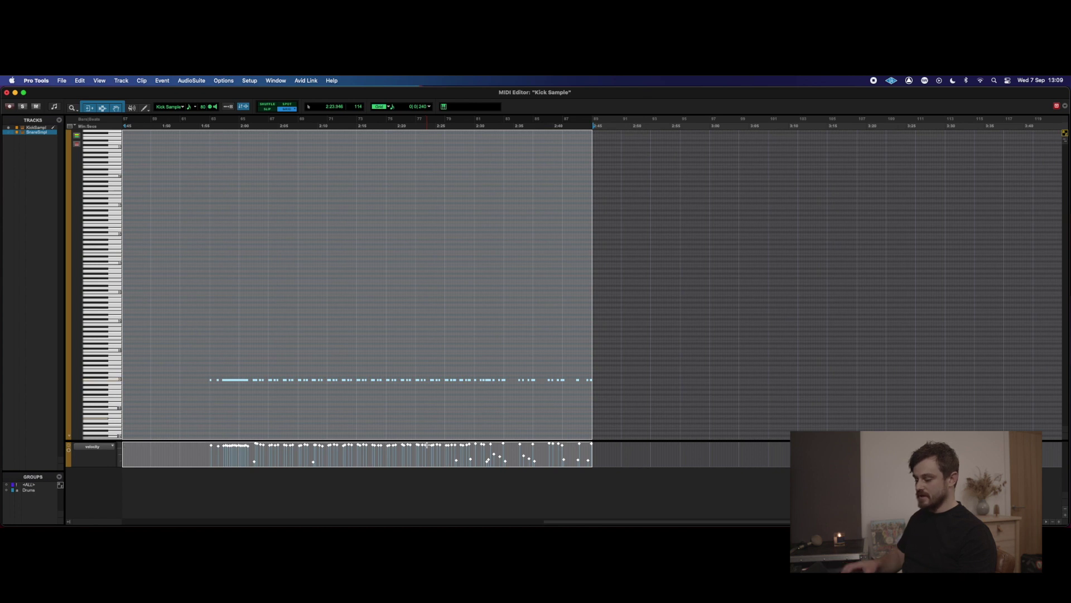
pyautogui.press('super+w')
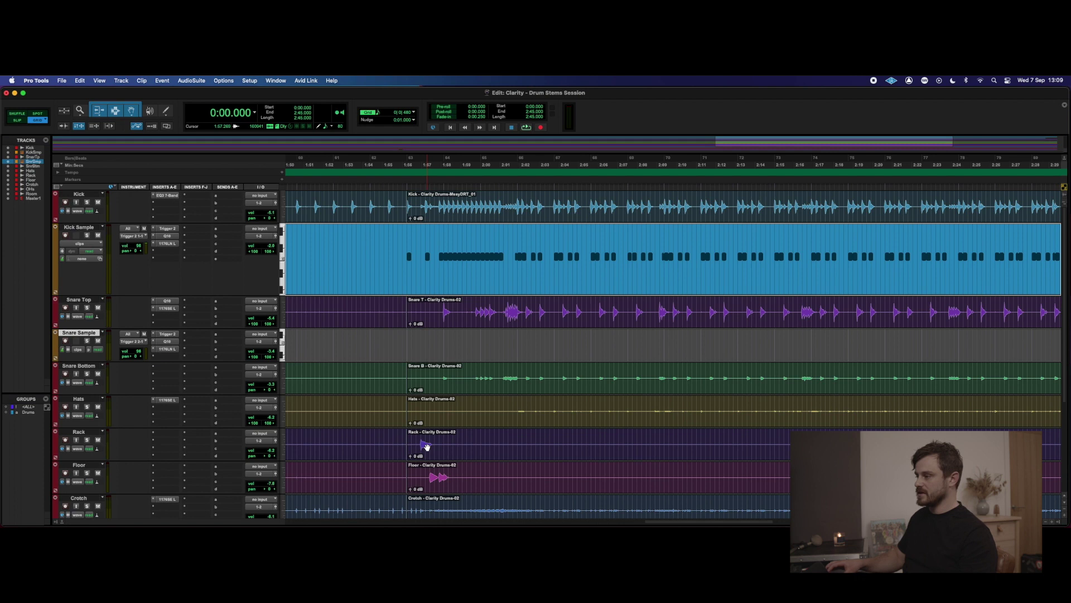
# Step: Play from 1:53.906, solo Kick Sample during playback, zoom out, then stop
pyautogui.click(361, 243)
pyautogui.press('space')
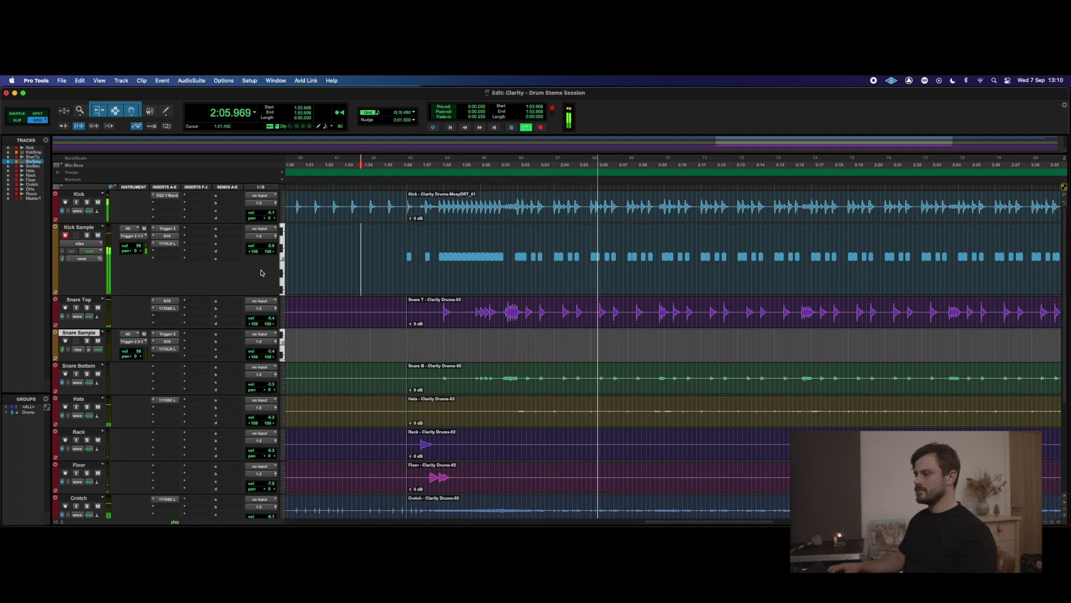
pyautogui.click(87, 235)
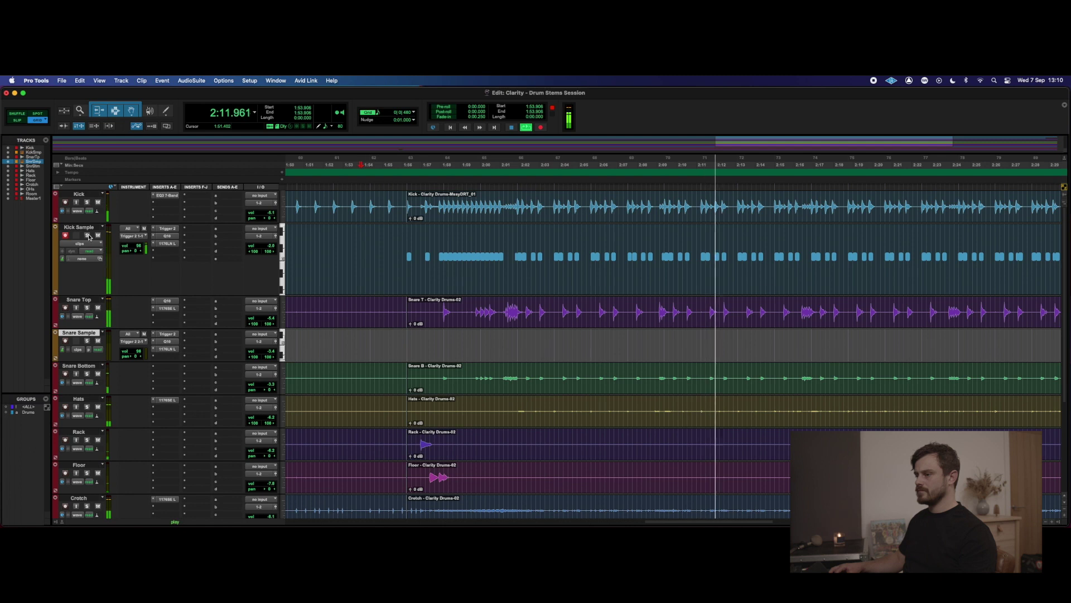
pyautogui.press('super+bracketleft')
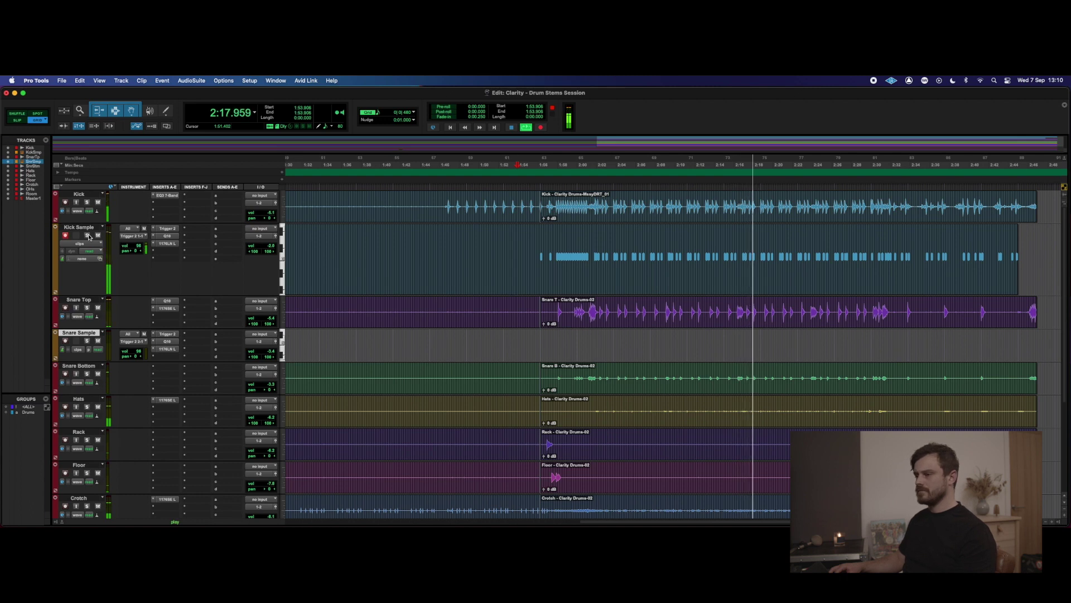
pyautogui.press('space')
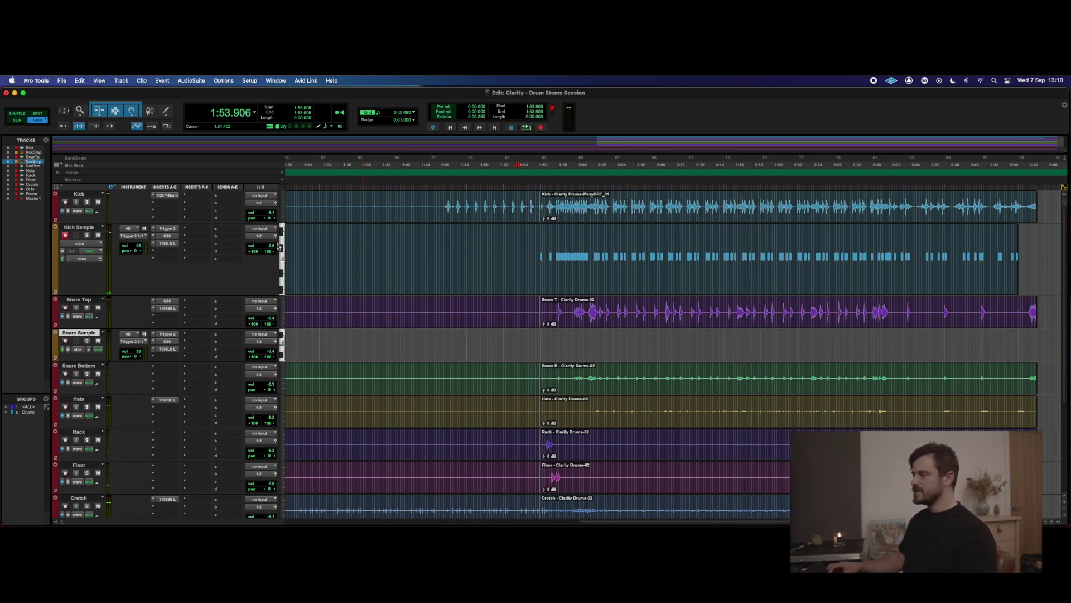
pyautogui.hscroll(5, 524, 259)
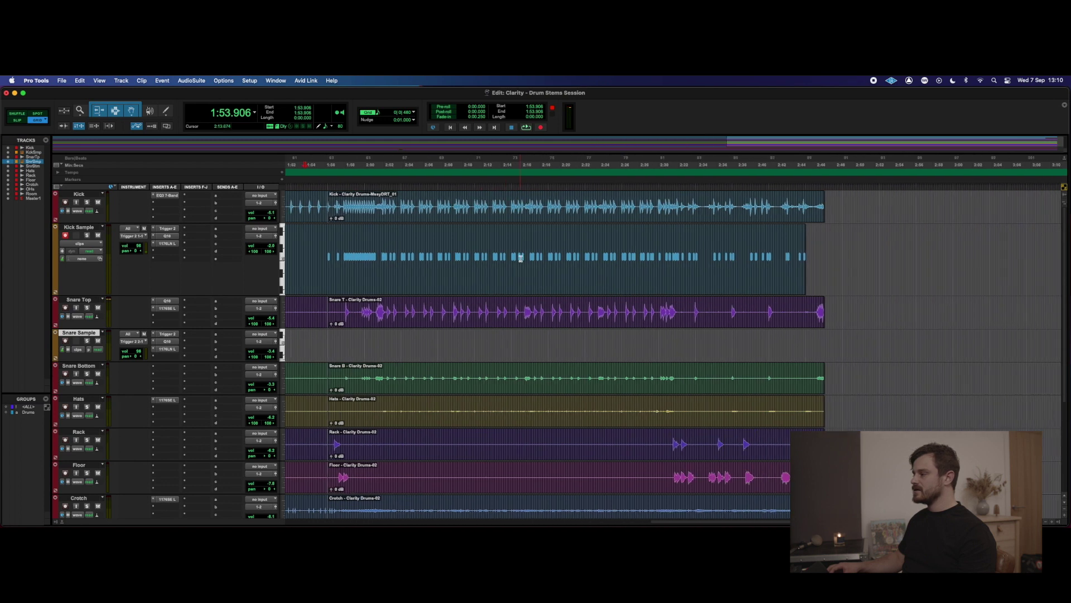
pyautogui.hscroll(-1, 418, 292)
pyautogui.hscroll(1, 598, 277)
# Step: Open the Kick Sample MIDI clip in the MIDI Editor and scroll through its kick notes
pyautogui.doubleClick(426, 279)
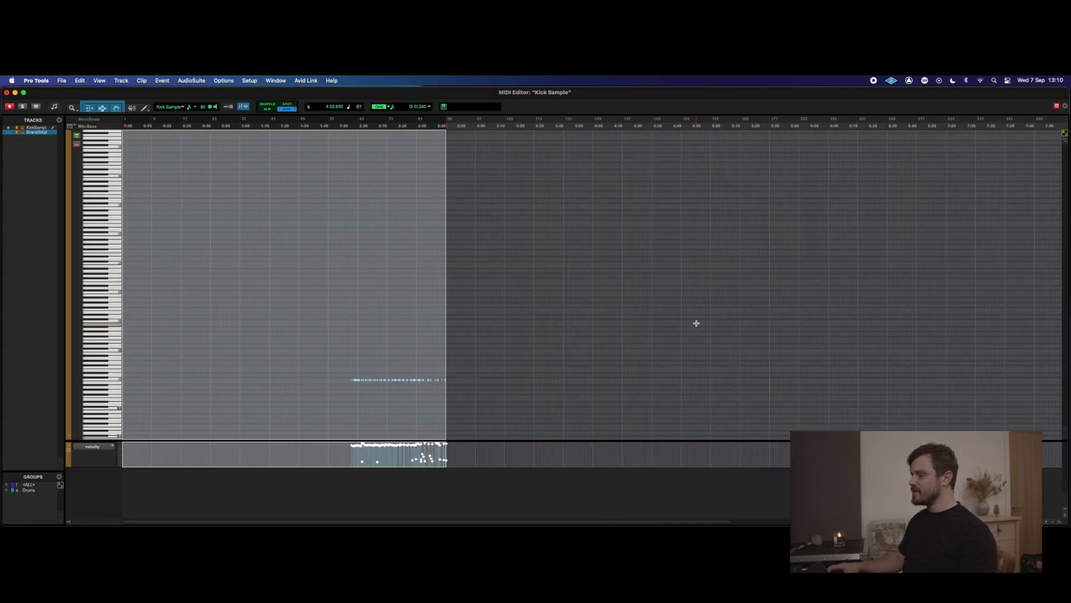
pyautogui.hscroll(15, 696, 323)
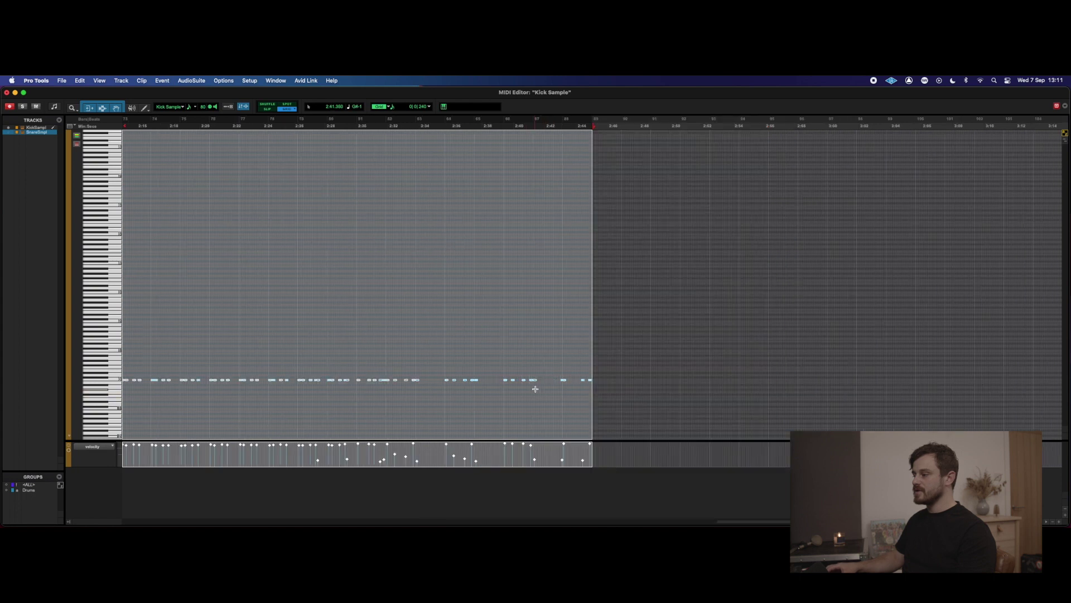
pyautogui.scroll(-2, 535, 389)
pyautogui.hscroll(-10, 536, 388)
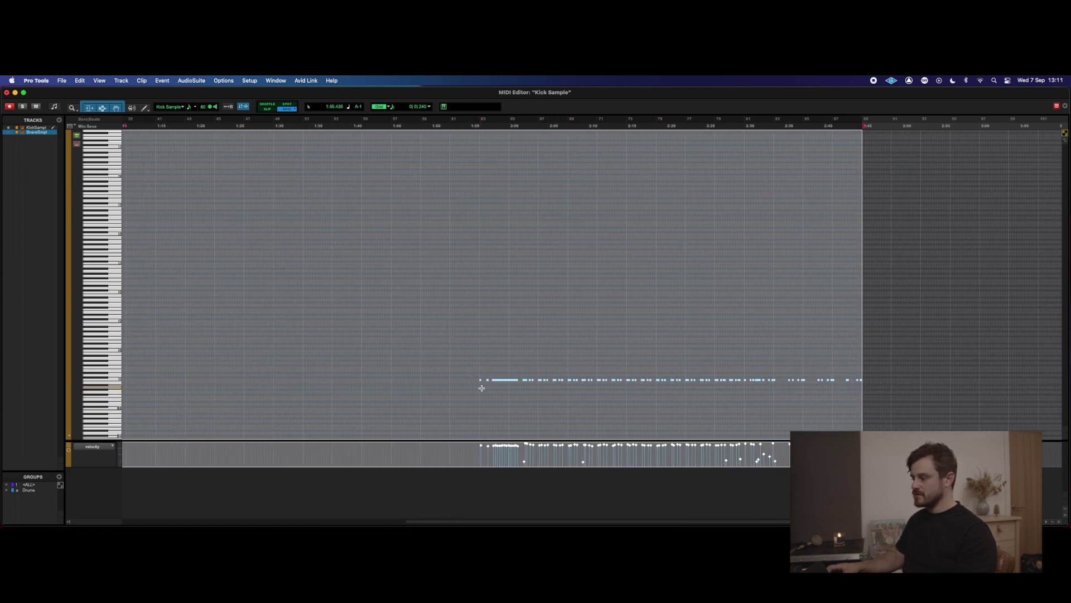
# Step: Browse the kick notes and select the first one to check its velocity
pyautogui.scroll(6, 482, 387)
pyautogui.hscroll(-15, 491, 391)
pyautogui.scroll(-1, 492, 392)
pyautogui.hscroll(4, 491, 391)
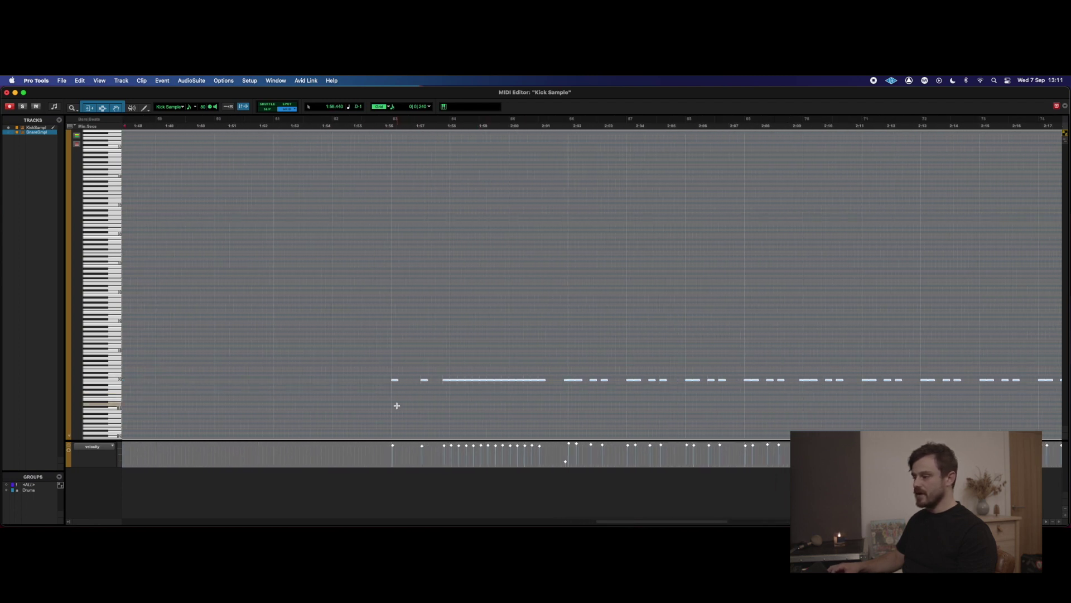
pyautogui.click(397, 406)
pyautogui.click(394, 447)
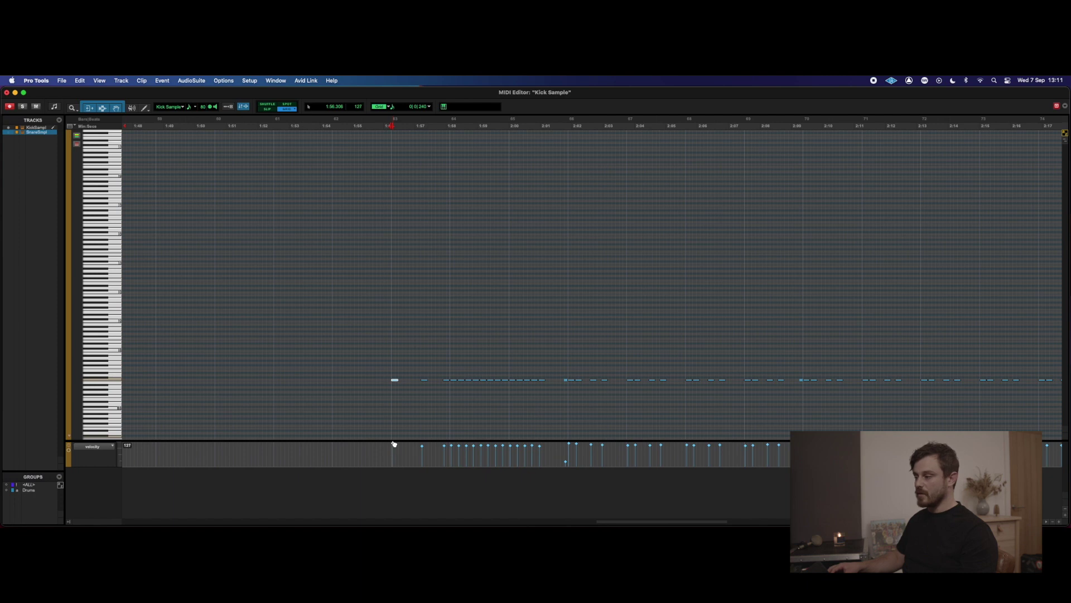
# Step: Delete the stray kick note near 2:01.7 and close the MIDI Editor
pyautogui.press('super+bracketright')
pyautogui.hscroll(5, 600, 396)
pyautogui.click(564, 358)
pyautogui.press('super+bracketright')
pyautogui.press('super+bracketright')
pyautogui.hscroll(2, 569, 364)
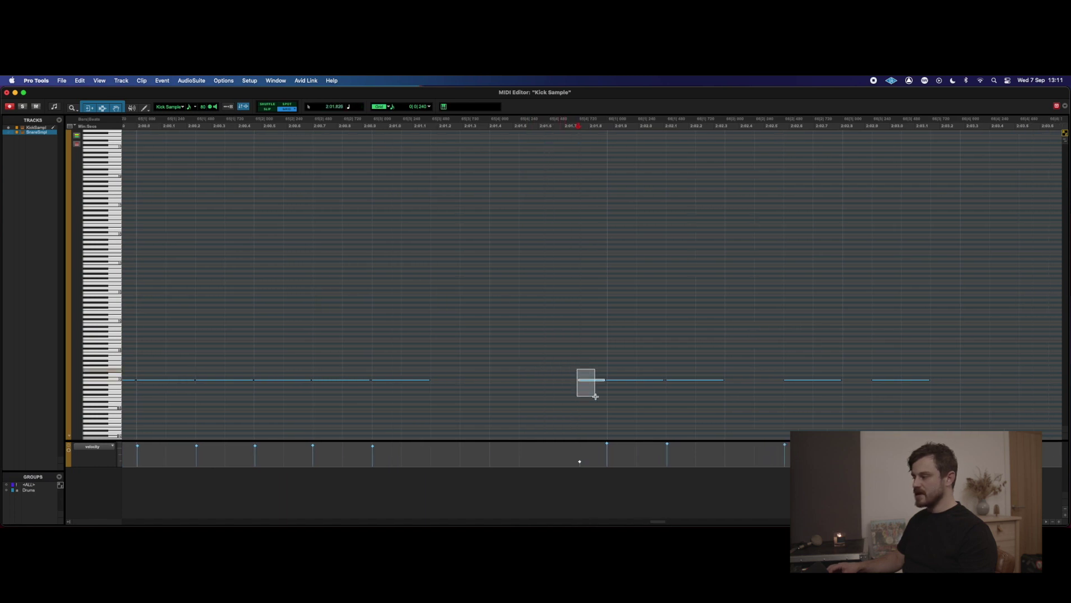
pyautogui.moveTo(596, 396); pyautogui.dragTo(595, 396)
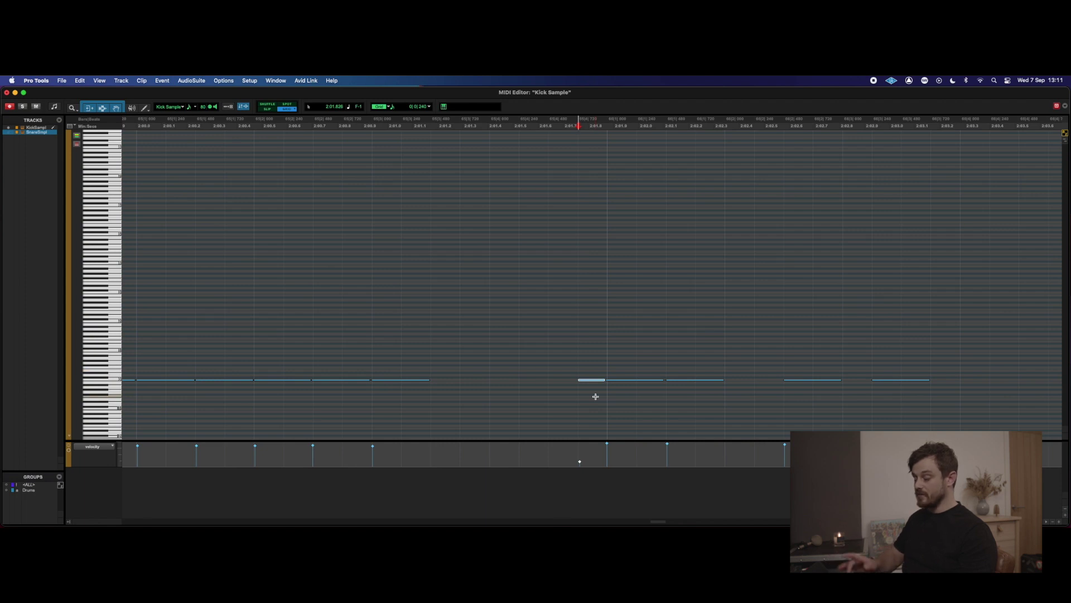
pyautogui.press('Delete')
pyautogui.scroll(-5, 596, 396)
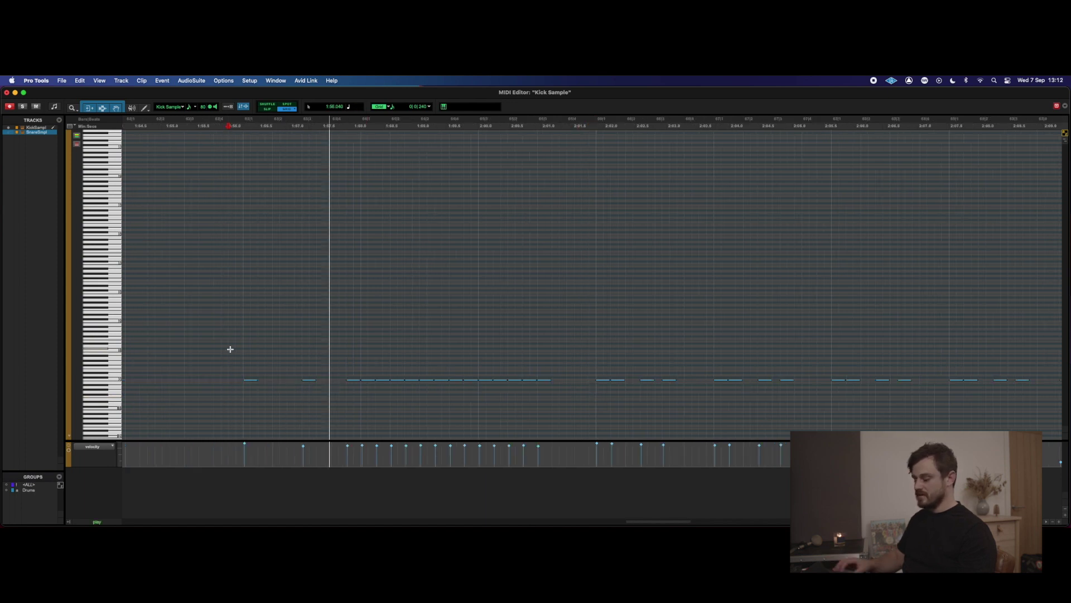
pyautogui.press('super+w')
# Step: Solo Kick Sample during playback to hear it alone, then unsolo and stop
pyautogui.press('super+equal')
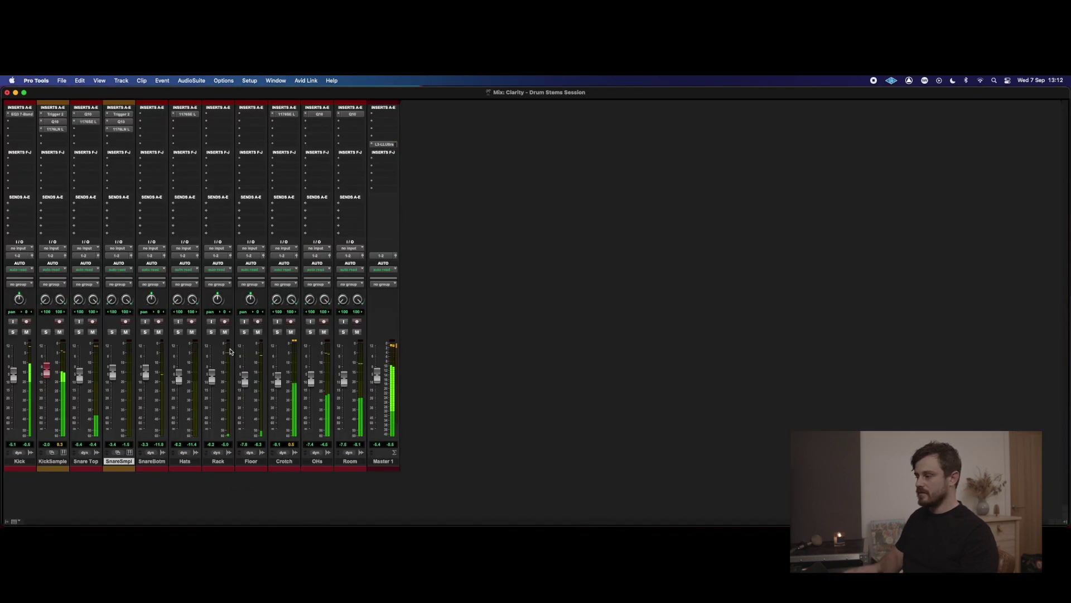
pyautogui.press('super+equal')
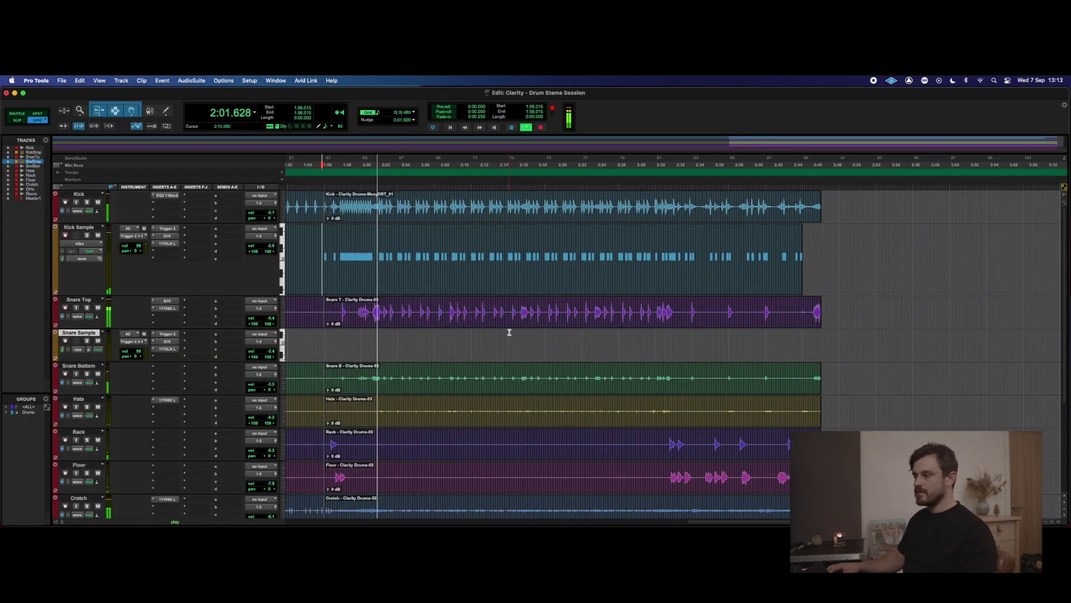
pyautogui.click(87, 235)
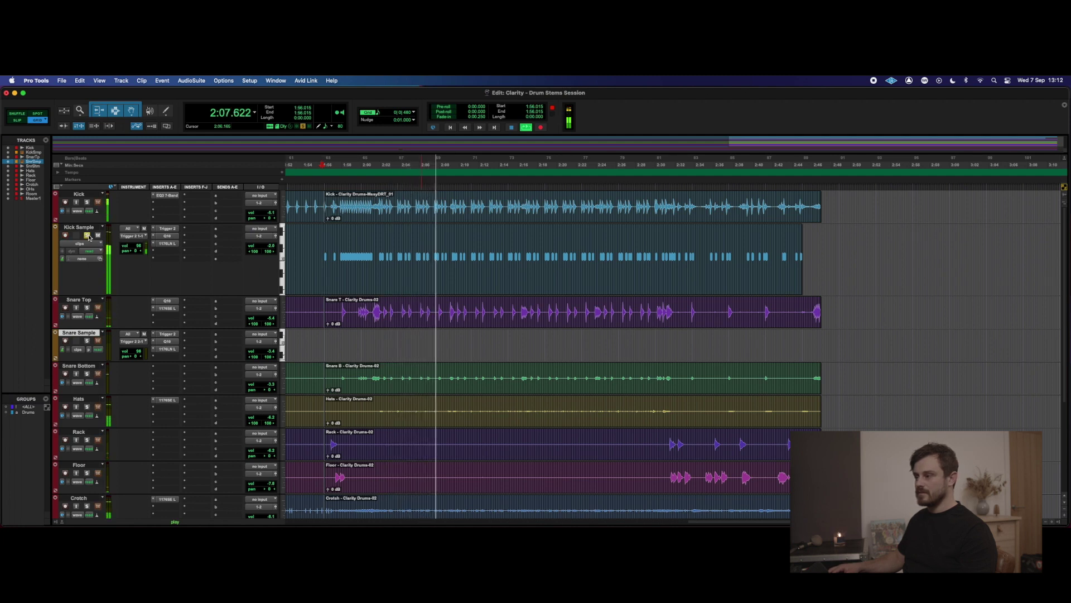
pyautogui.click(87, 236)
pyautogui.press('space')
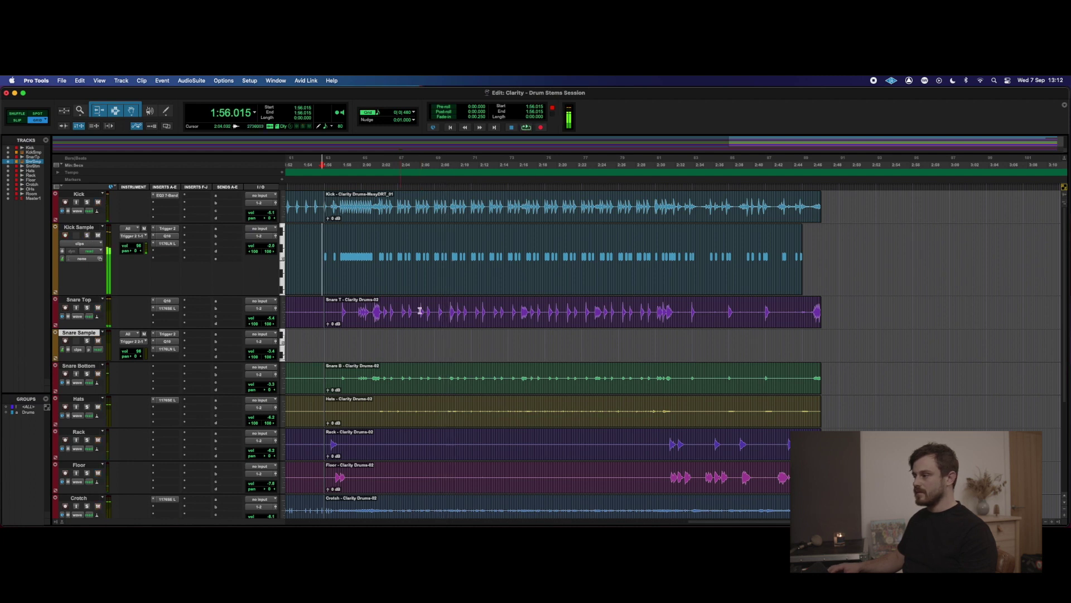
# Step: Zoom in near 1:56 and open the Kick Sample MIDI clip for note editing
pyautogui.press('super+bracketright')
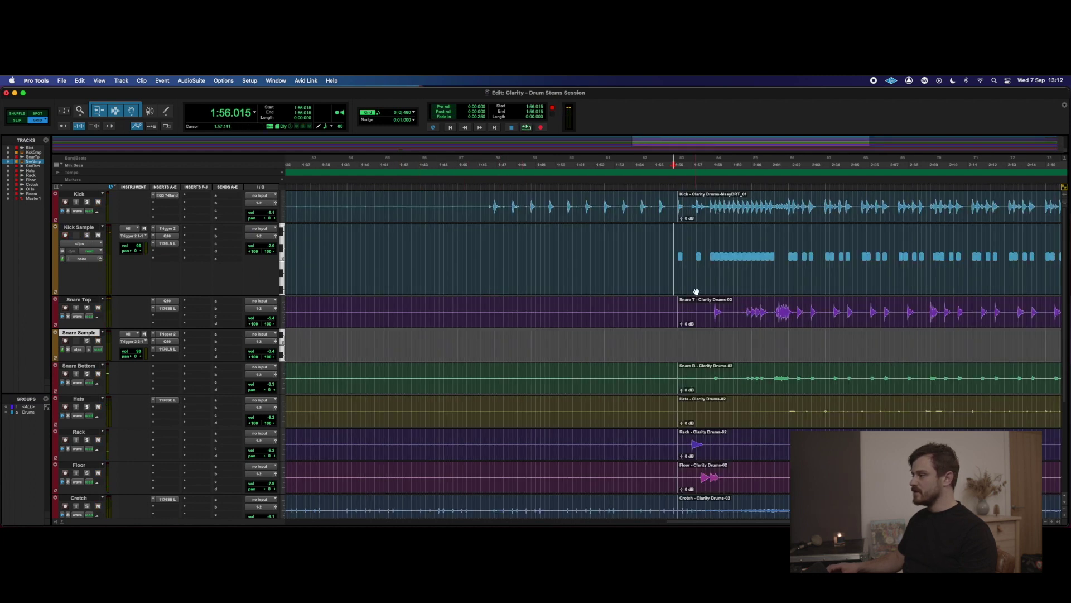
pyautogui.hscroll(10, 696, 292)
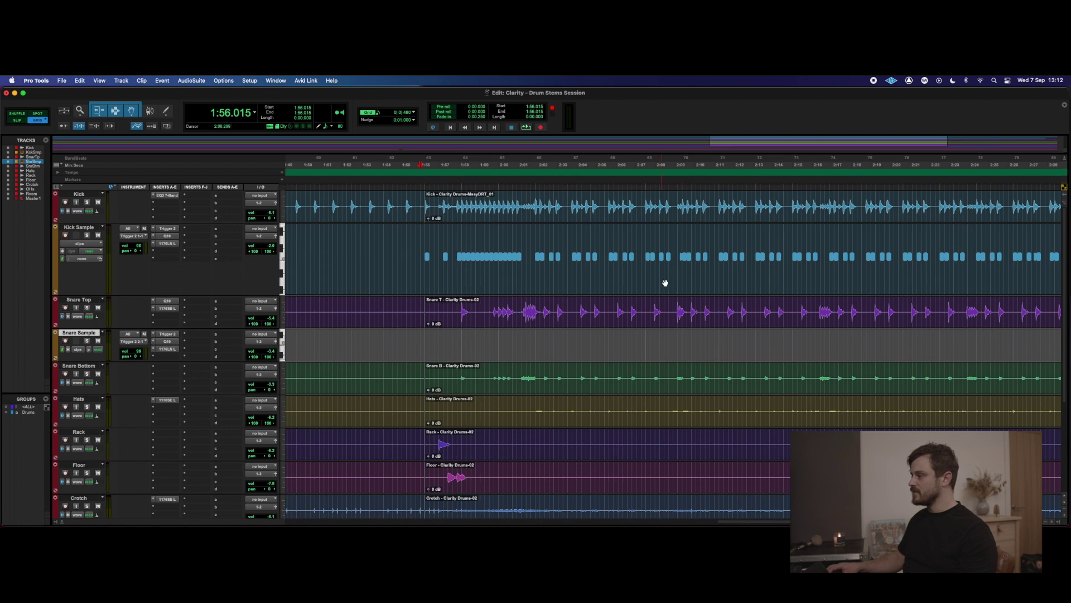
pyautogui.doubleClick(688, 280)
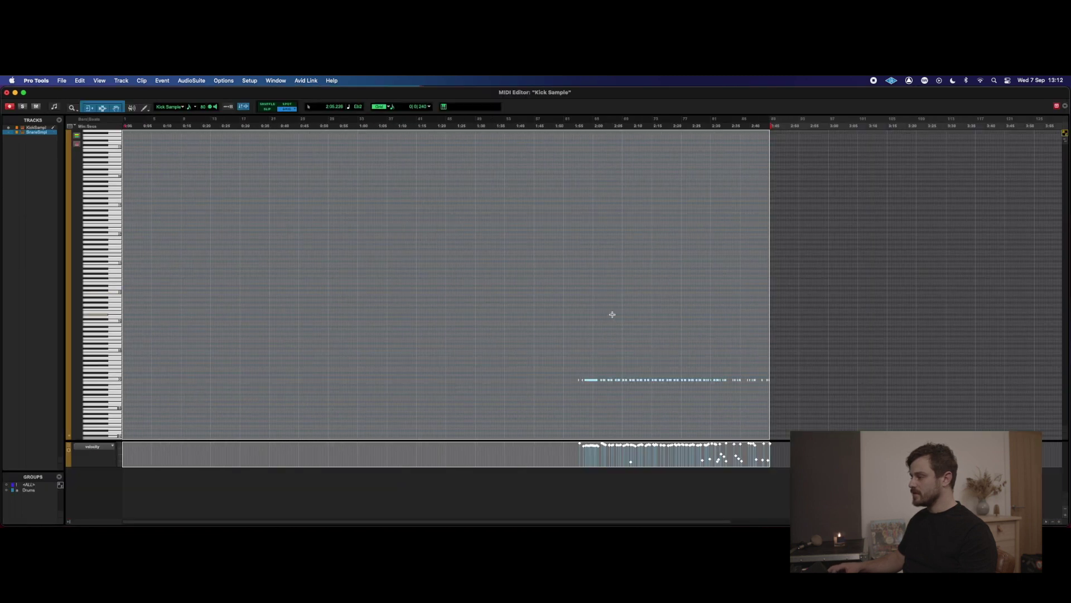
pyautogui.press('super+bracketright')
pyautogui.press('super+bracketright')
pyautogui.press('super+bracketright')
pyautogui.press('super+bracketright')
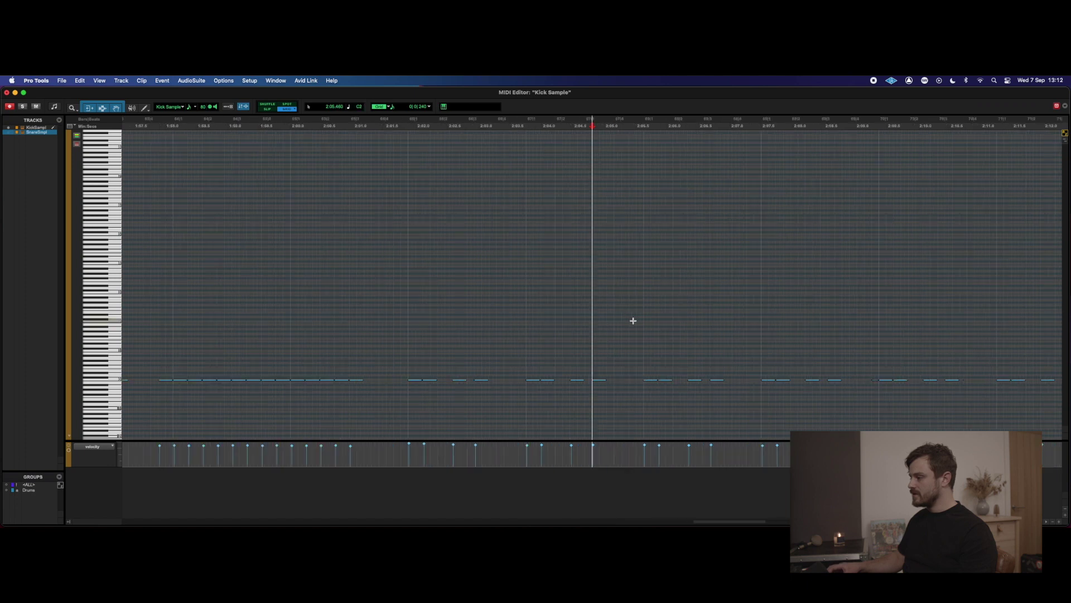
pyautogui.moveTo(875, 387); pyautogui.dragTo(875, 386)
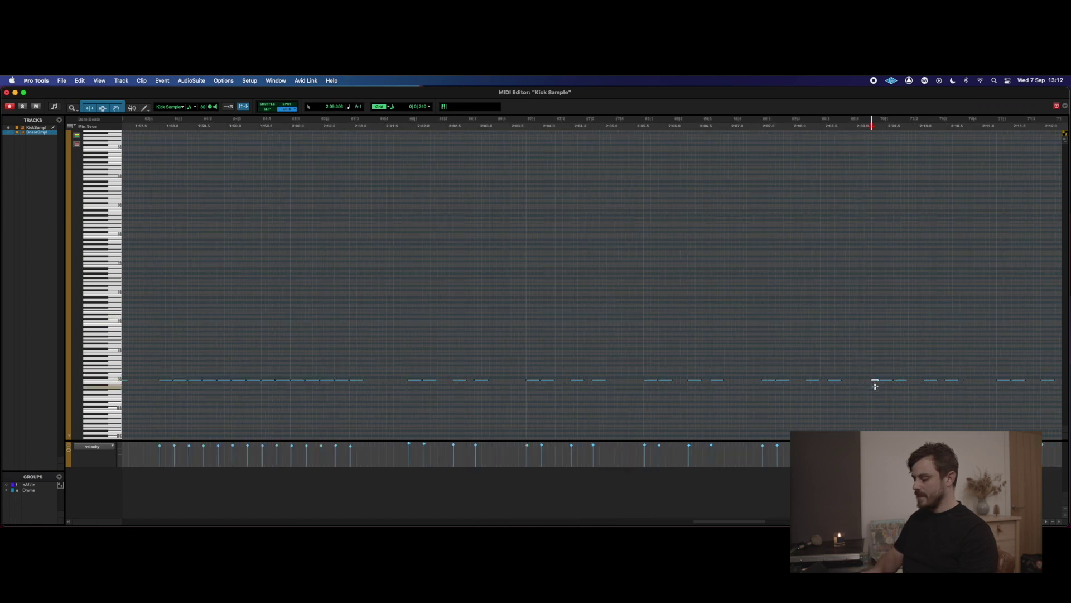
pyautogui.press('super+bracketleft')
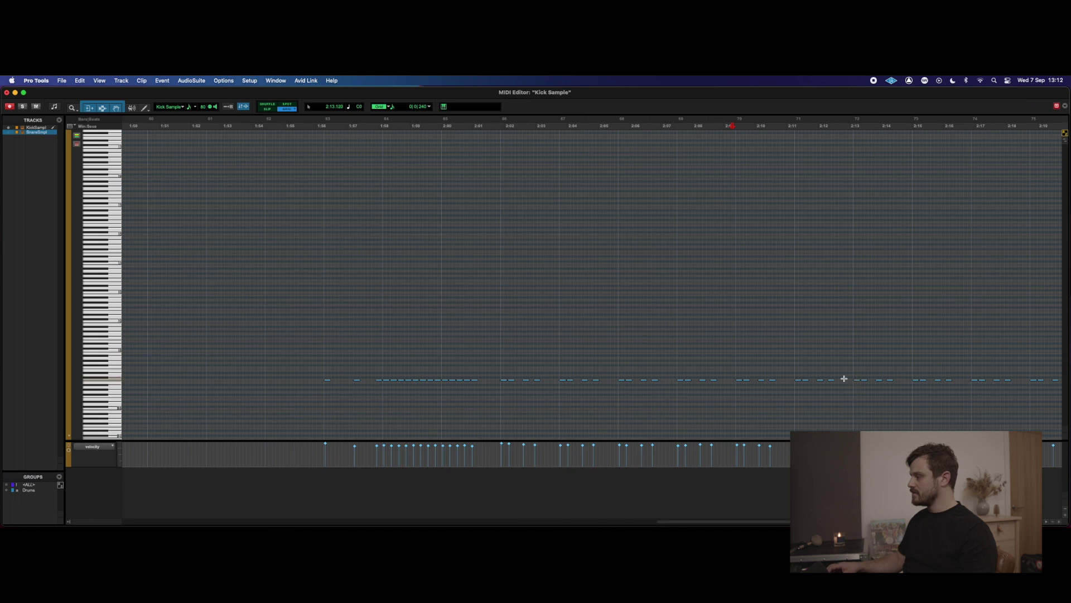
pyautogui.press('super+w')
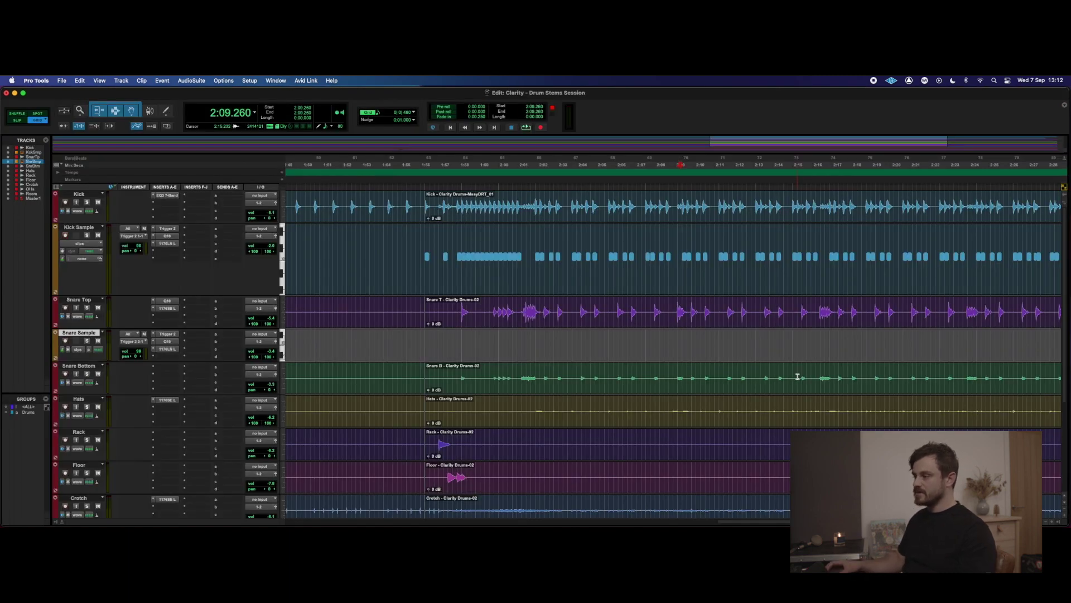
pyautogui.doubleClick(556, 278)
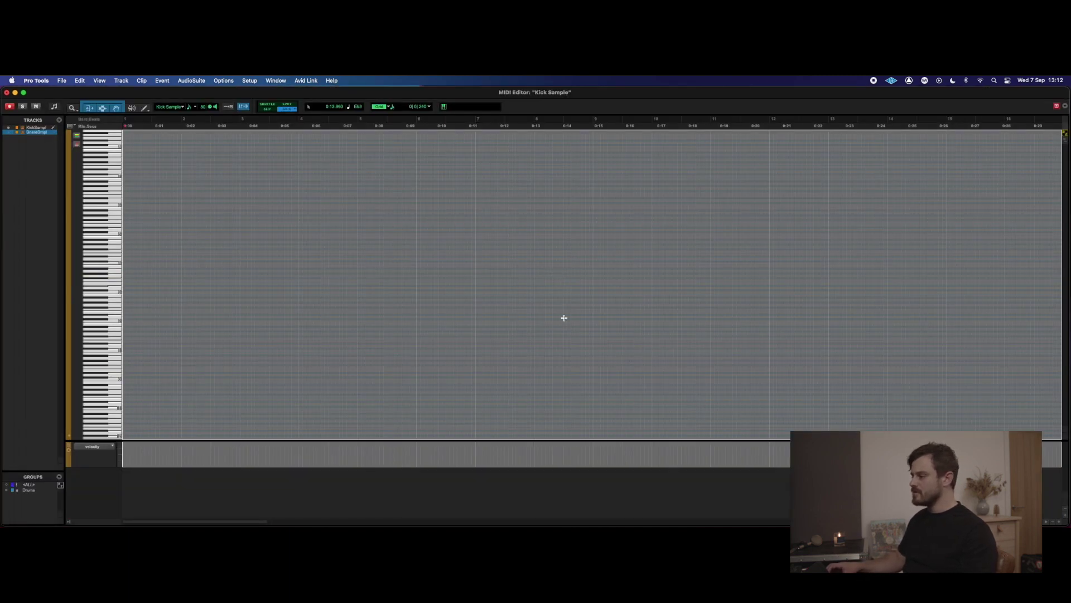
pyautogui.press('super+bracketleft')
pyautogui.press('super+bracketleft')
pyautogui.press('super+bracketleft')
pyautogui.press('super+bracketleft')
pyautogui.press('super+bracketright')
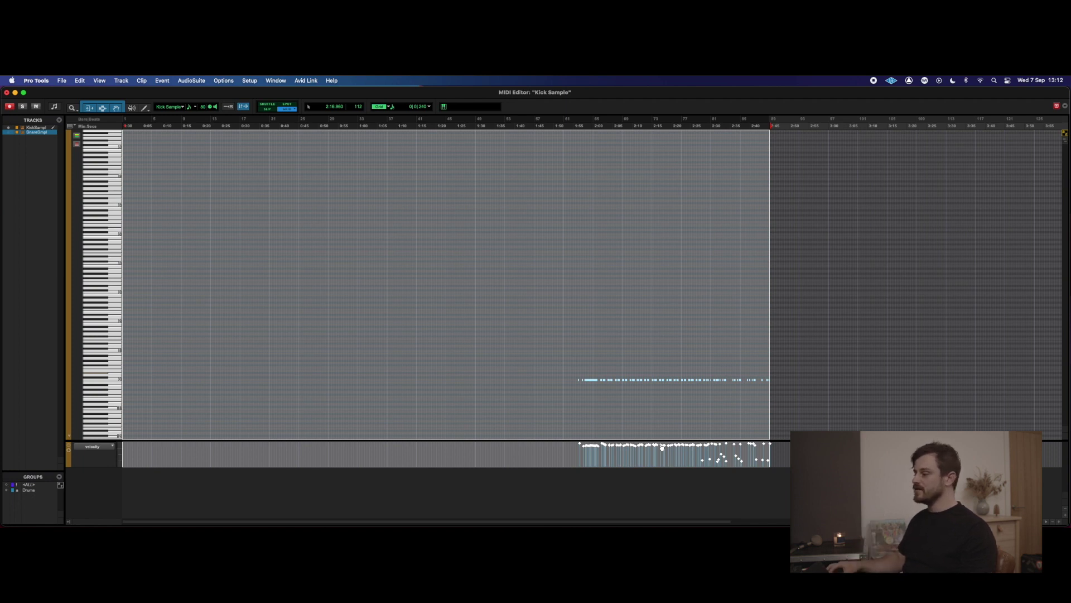
pyautogui.scroll(5, 637, 450)
pyautogui.hscroll(5, 649, 450)
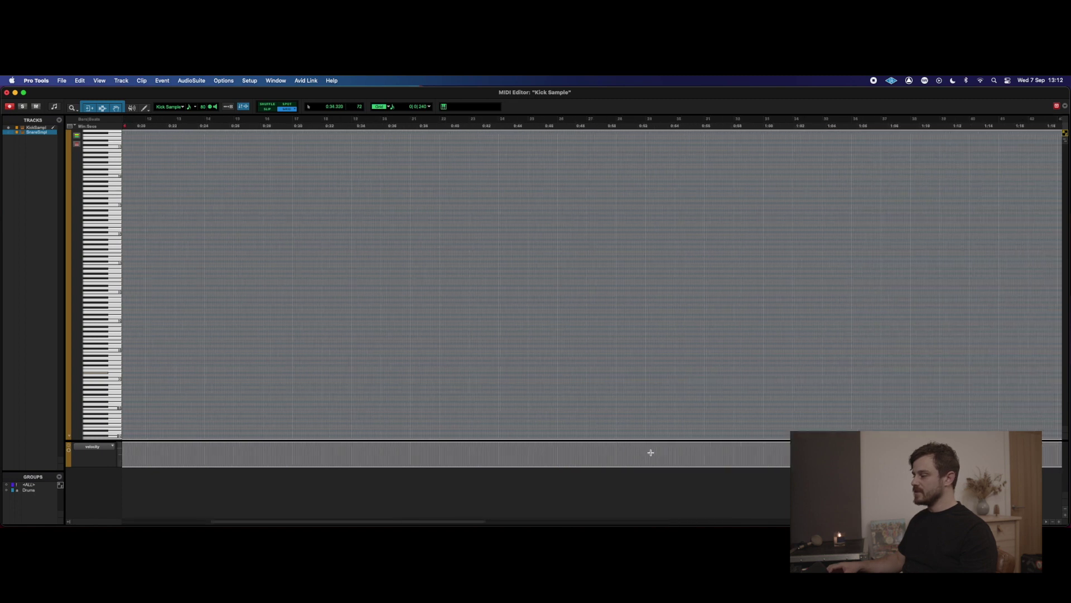
pyautogui.hscroll(5, 650, 452)
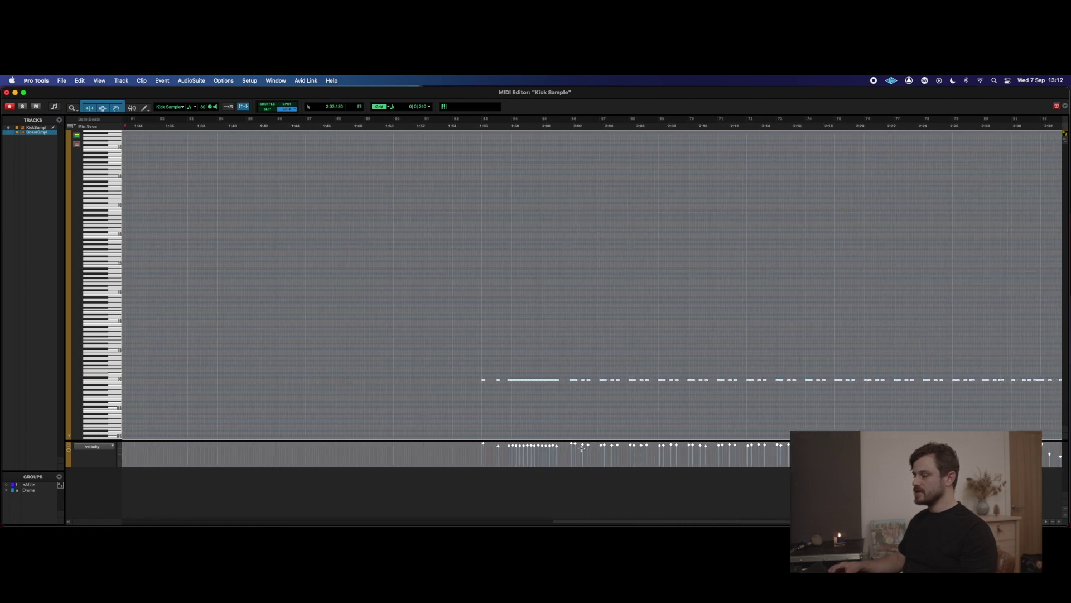
# Step: Set every Kick Sample note to velocity 120 with Change Velocity, then close the MIDI Editor
pyautogui.rightClick(556, 448)
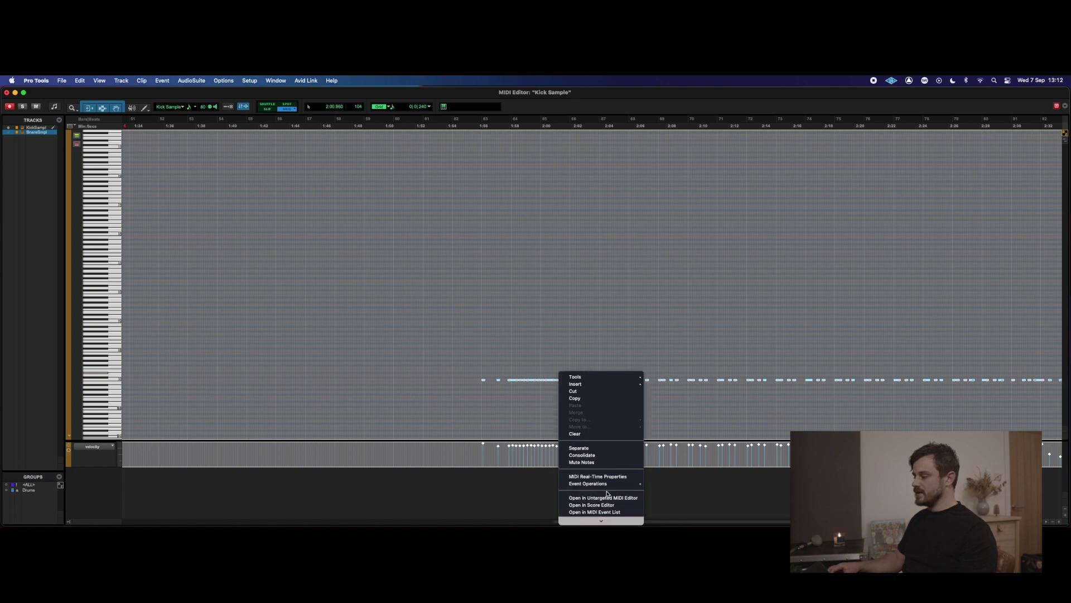
pyautogui.moveTo(609, 484)
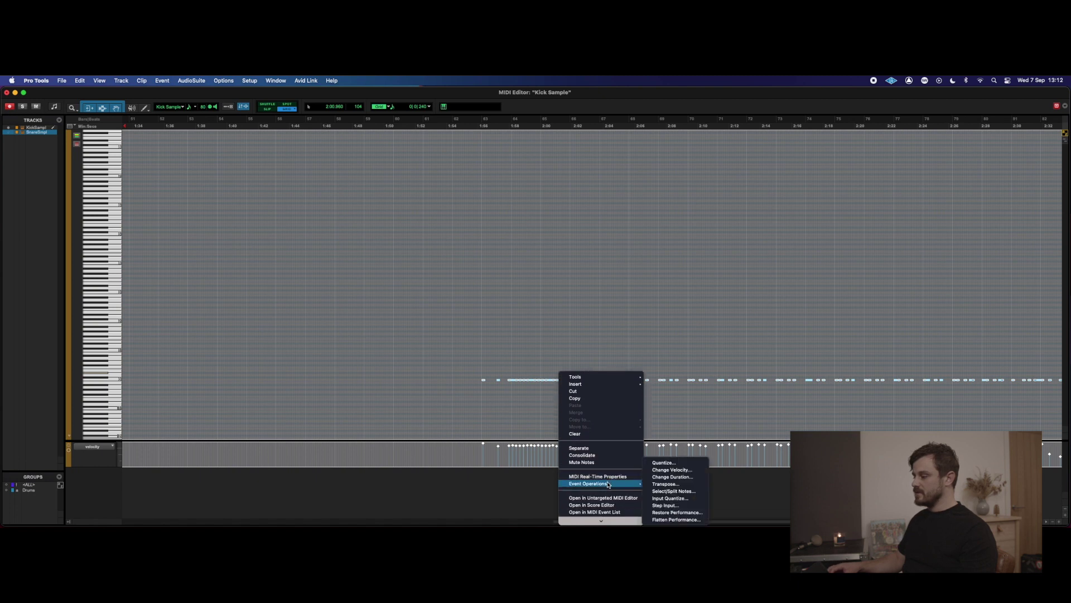
pyautogui.click(664, 471)
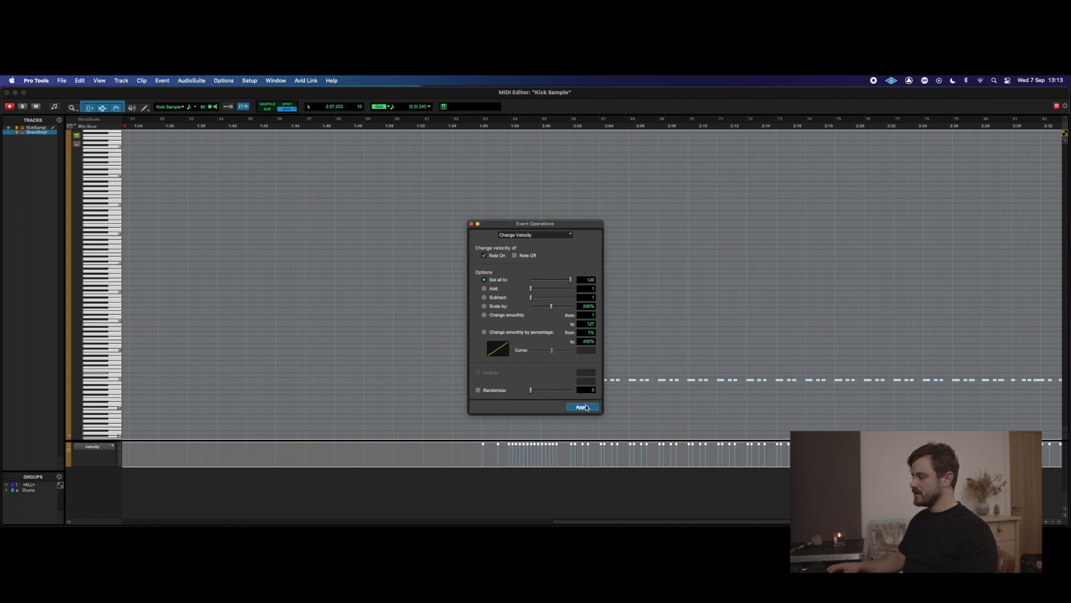
pyautogui.hscroll(5, 675, 447)
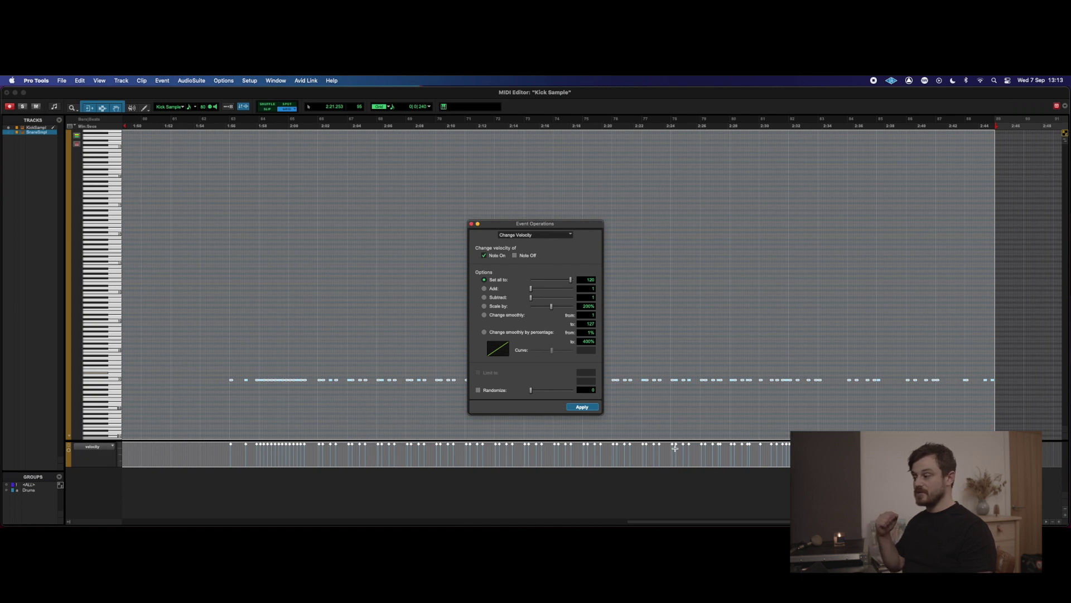
pyautogui.click(471, 224)
pyautogui.press('super+w')
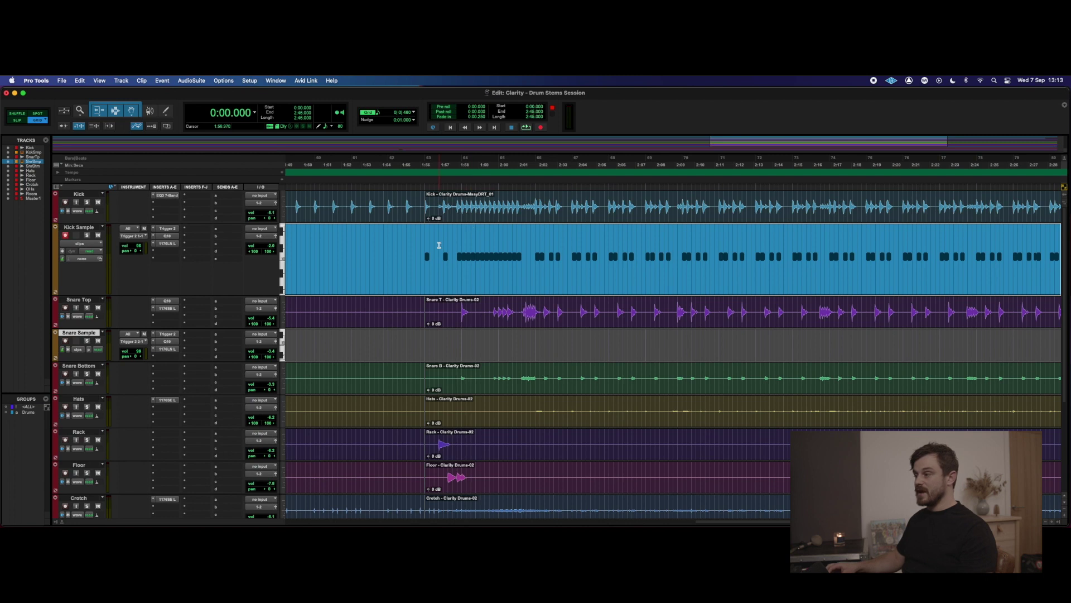
# Step: Play from 1:54.140 with Kick and Kick Sample soloed, lowering Kick Sample to -18.5 dB
pyautogui.click(385, 243)
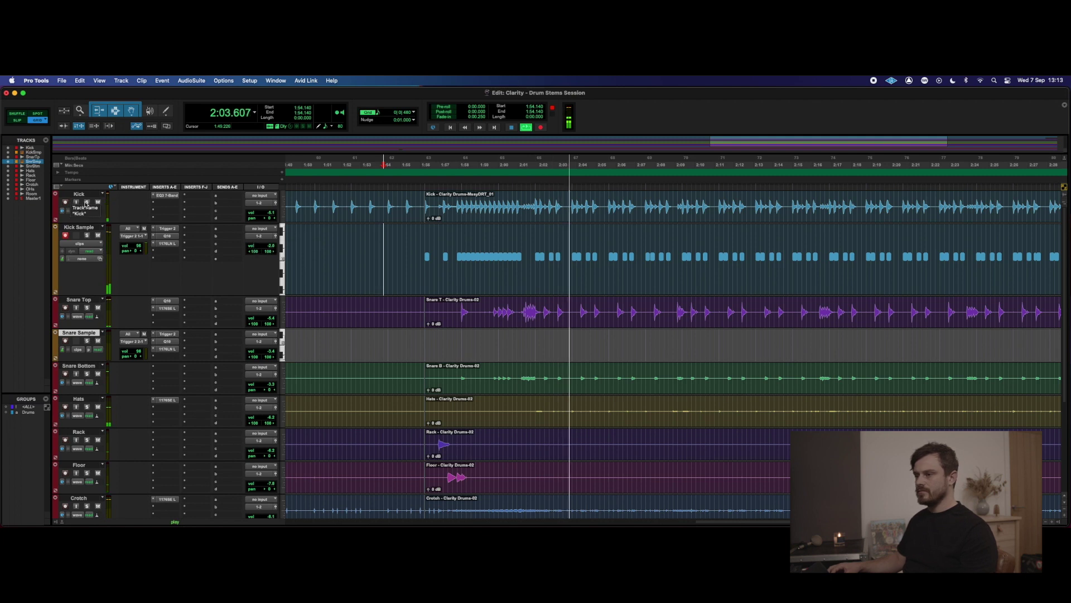
pyautogui.click(87, 202)
pyautogui.click(87, 235)
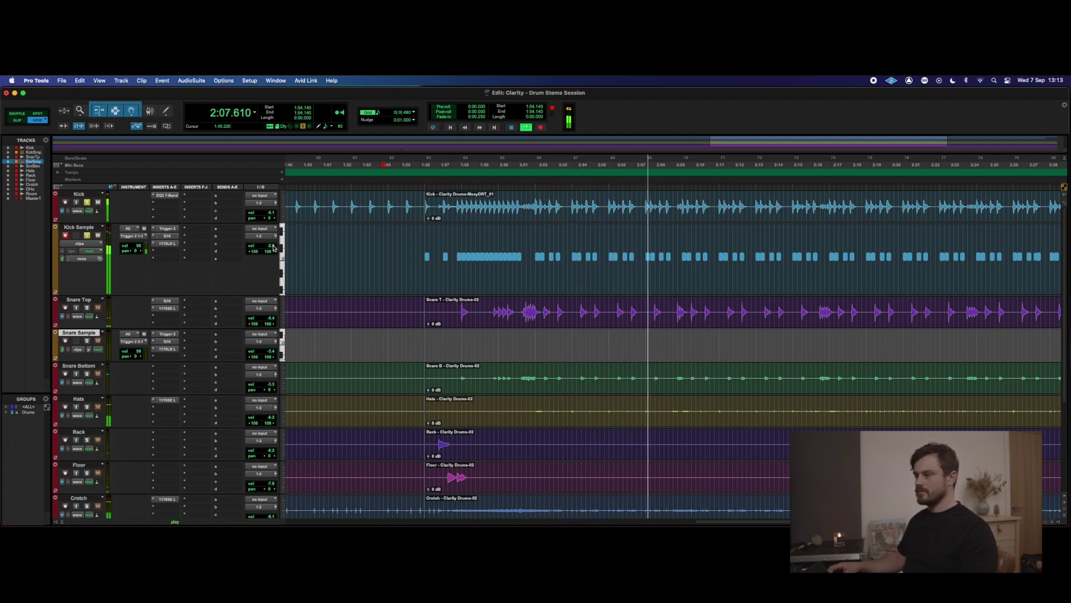
pyautogui.moveTo(271, 247); pyautogui.dragTo(270, 250)
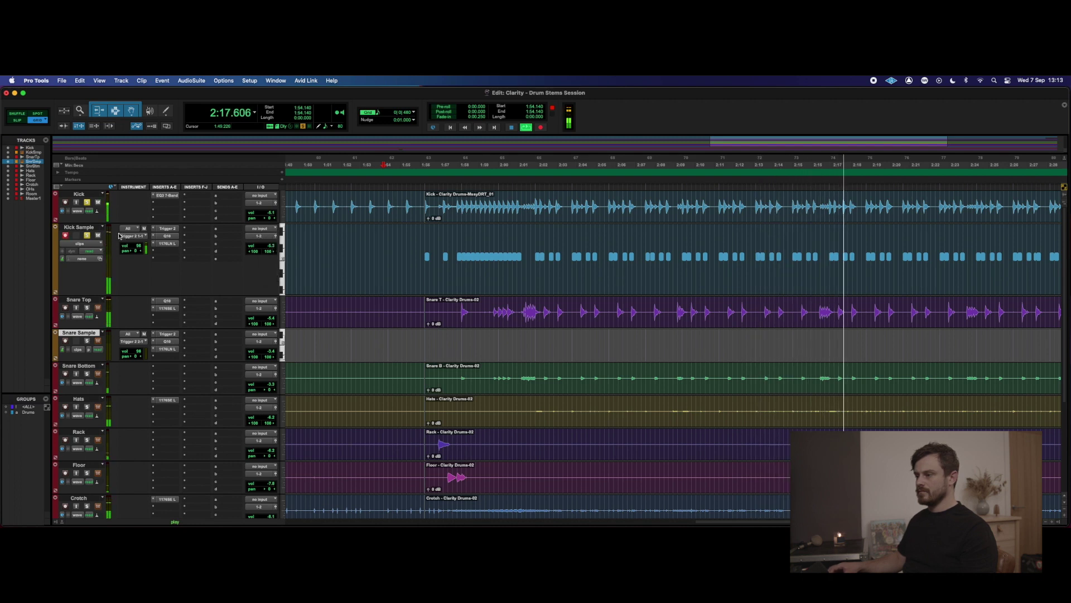
pyautogui.press('space')
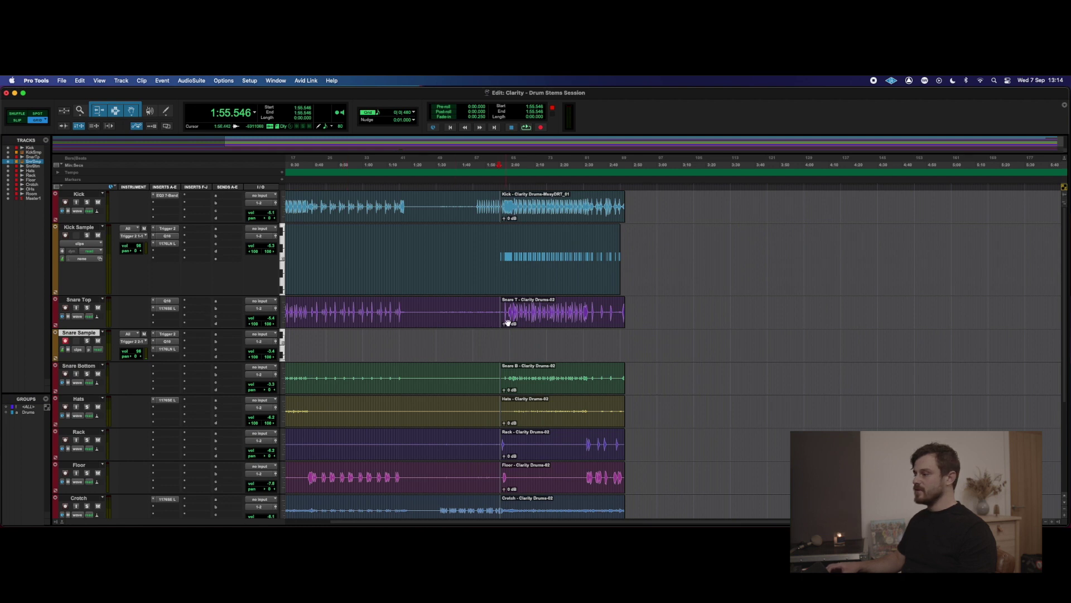
# Step: Open AudioSuite > Instrument > Massey DRT for the Snare Top clip
pyautogui.scroll(6, 547, 322)
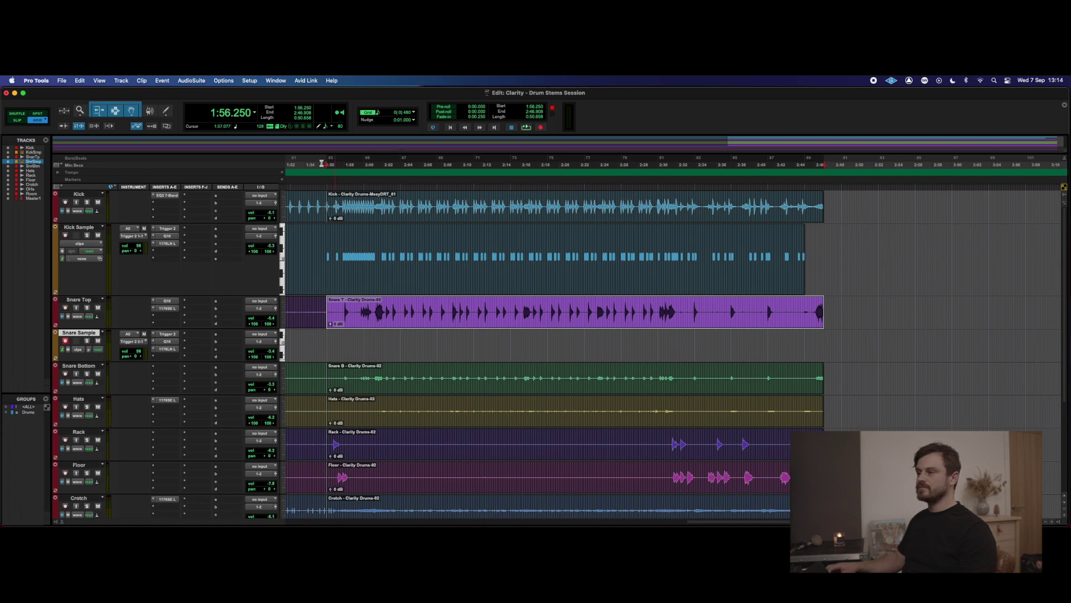
pyautogui.click(193, 81)
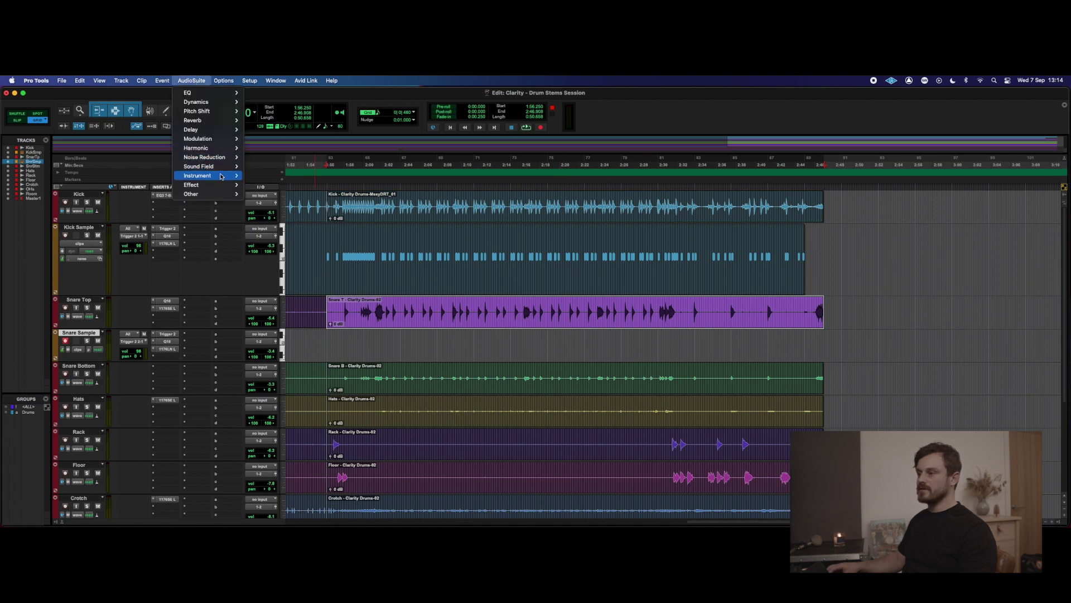
pyautogui.click(257, 185)
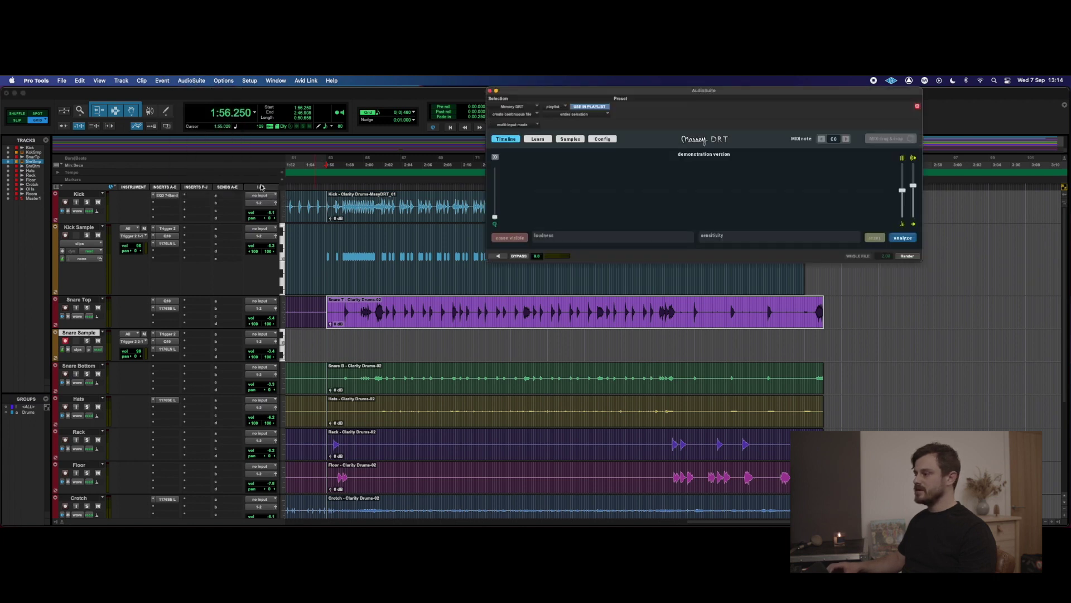
# Step: Analyse Snare Top in Massey DRT and tune sensitivity, loudness and threshold to catch the snare hits
pyautogui.click(904, 238)
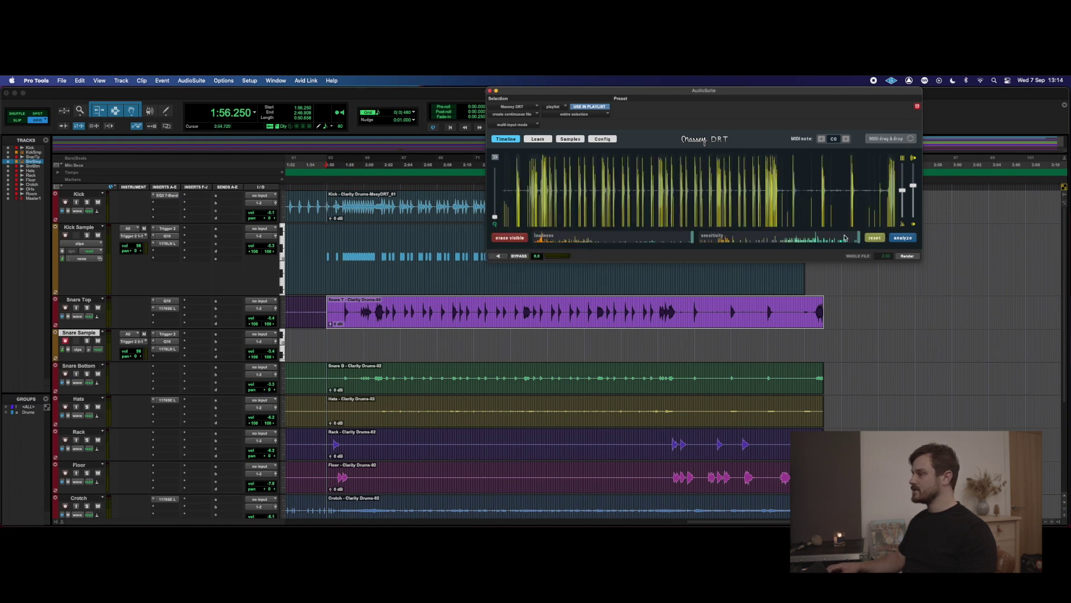
pyautogui.moveTo(860, 241); pyautogui.dragTo(761, 237)
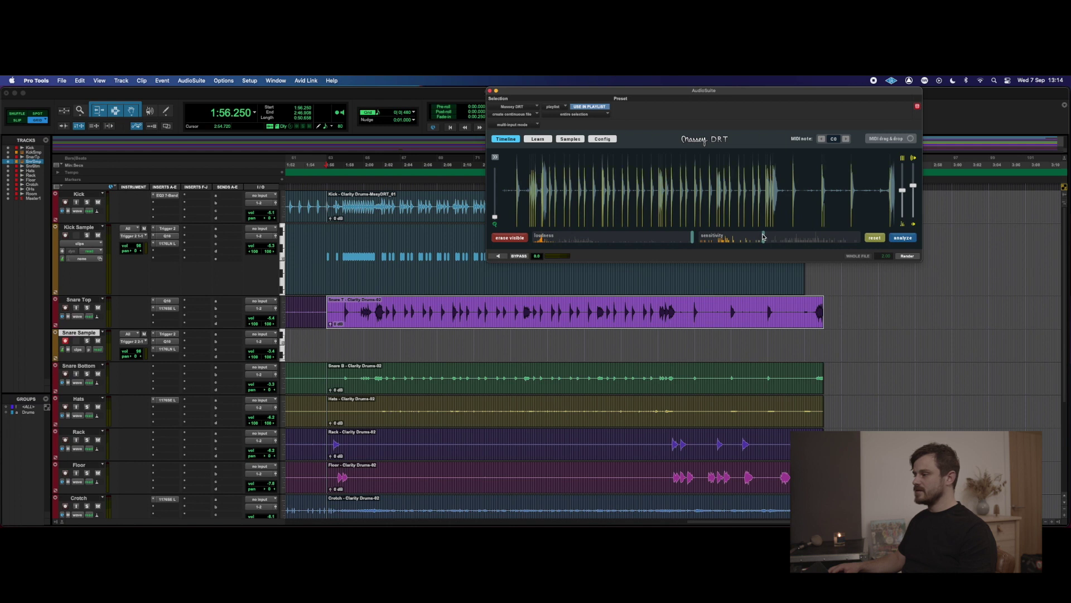
pyautogui.moveTo(764, 237); pyautogui.dragTo(756, 237)
pyautogui.moveTo(904, 187); pyautogui.dragTo(915, 184)
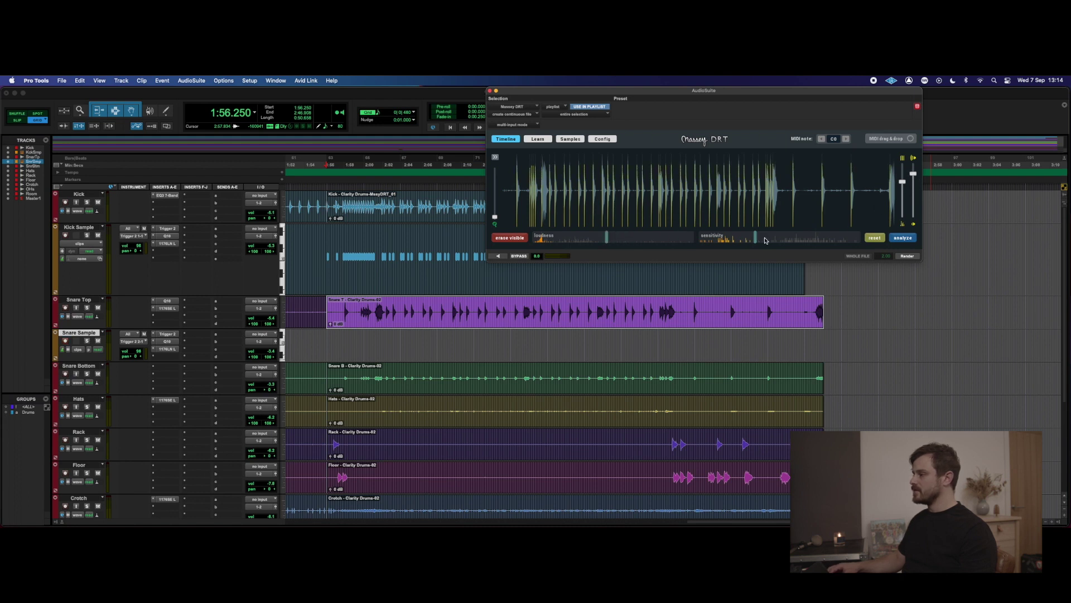
pyautogui.moveTo(739, 238); pyautogui.dragTo(788, 239)
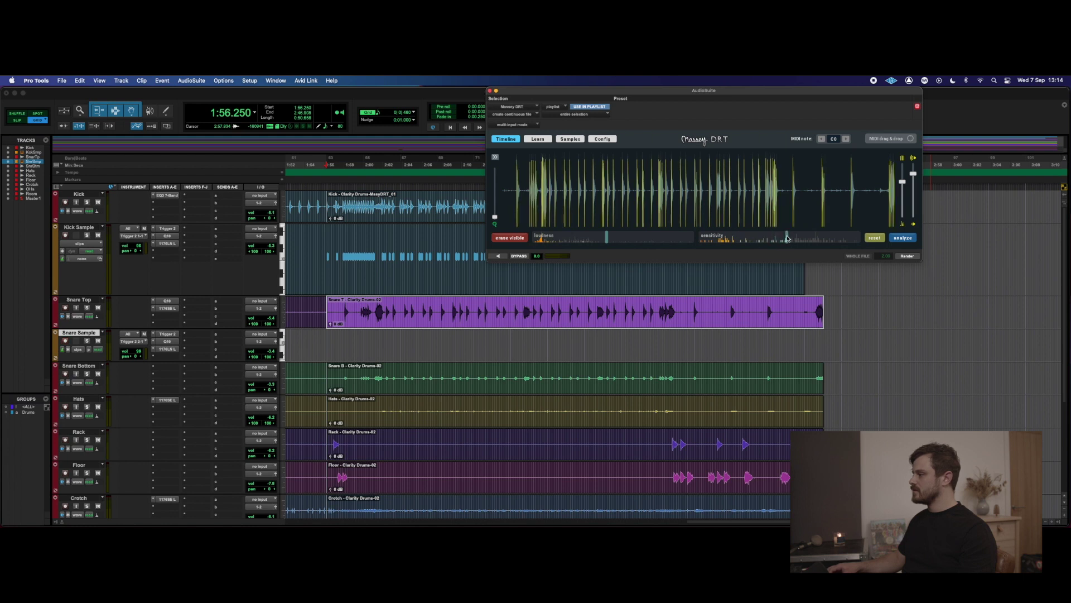
pyautogui.moveTo(608, 237); pyautogui.dragTo(574, 242)
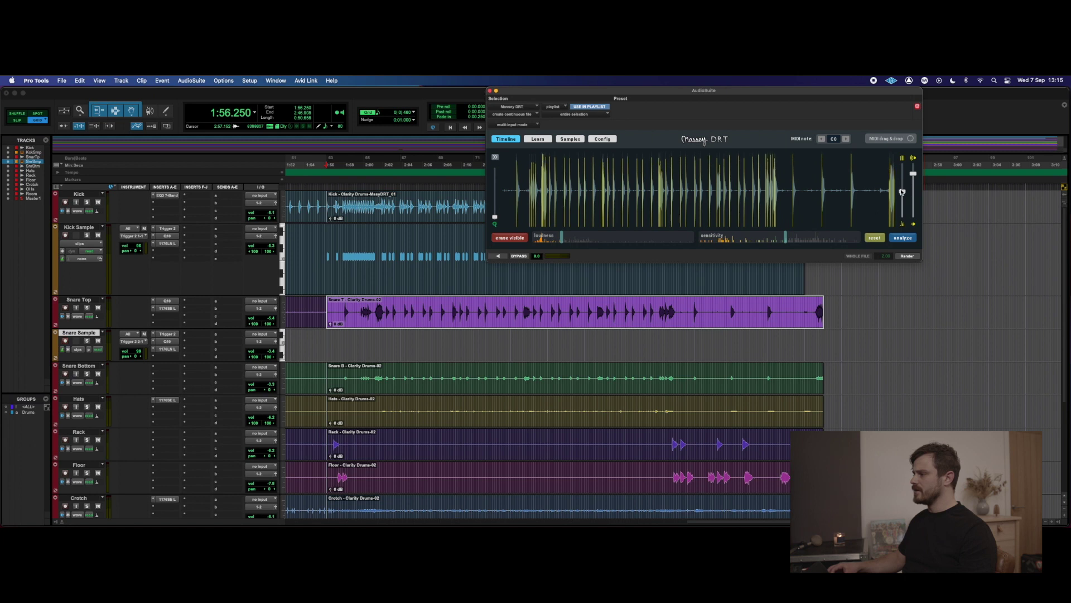
pyautogui.moveTo(913, 174); pyautogui.dragTo(913, 184)
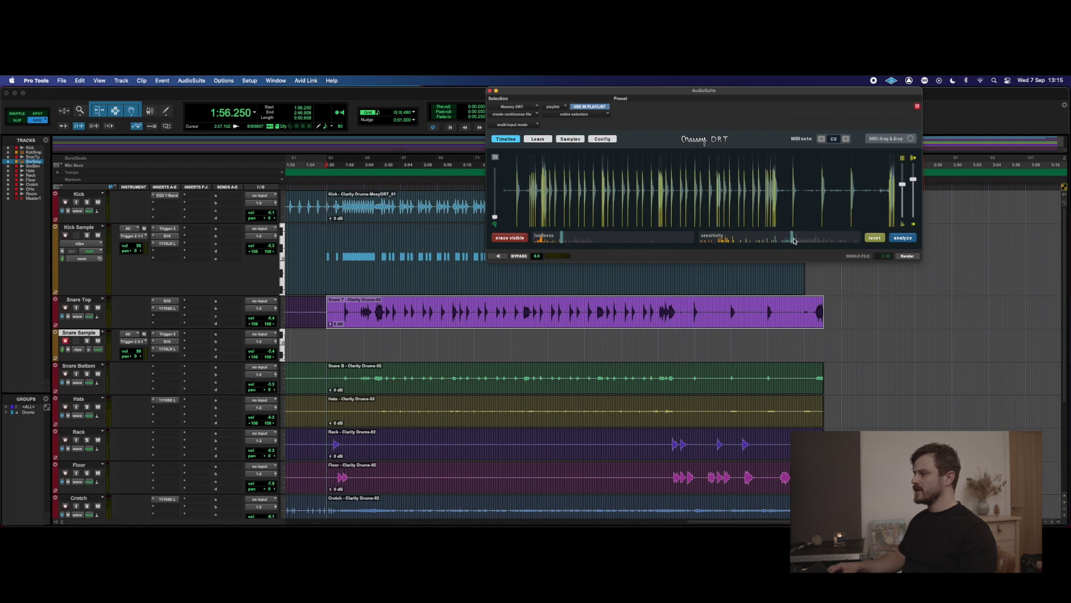
pyautogui.moveTo(802, 241)
pyautogui.mouseDown()
pyautogui.moveTo(784, 241)
pyautogui.moveTo(796, 241)
pyautogui.mouseUp()
pyautogui.moveTo(797, 240)
pyautogui.mouseDown()
pyautogui.moveTo(765, 241)
pyautogui.moveTo(793, 239)
pyautogui.mouseUp()
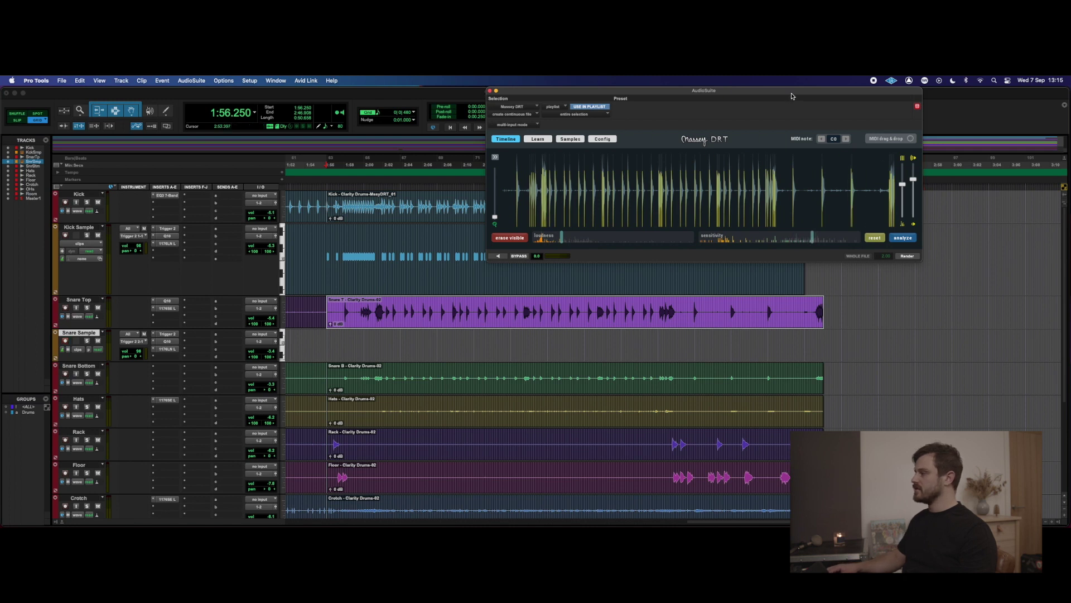
pyautogui.moveTo(791, 95); pyautogui.dragTo(877, 98)
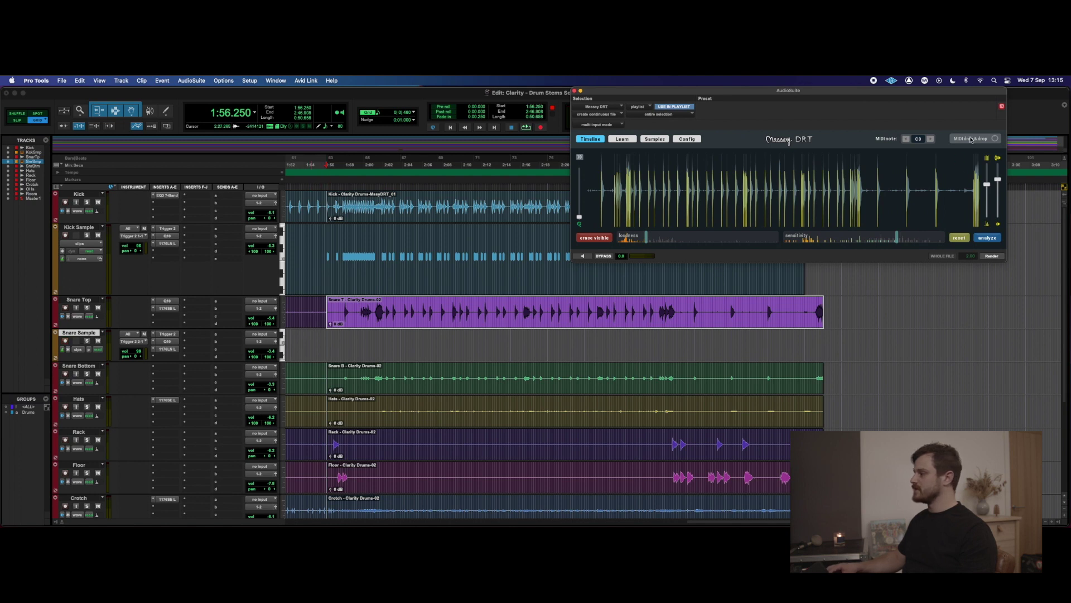
# Step: Drop DRT's detected snare MIDI onto Snare Sample and move the clip to the track start
pyautogui.moveTo(928, 161); pyautogui.dragTo(629, 355)
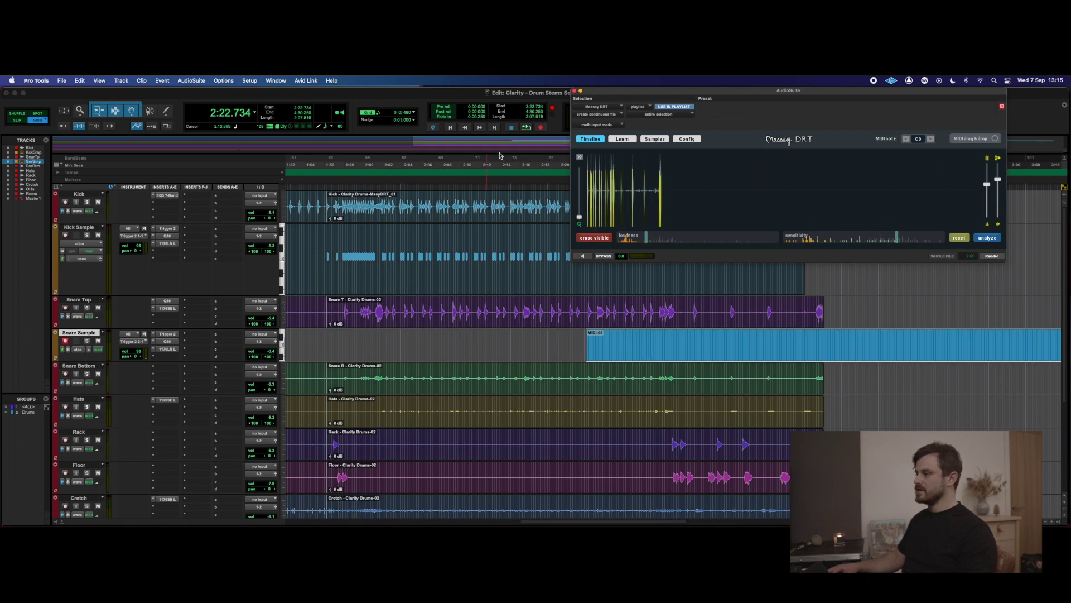
pyautogui.press('super+bracketleft')
pyautogui.press('super+bracketleft')
pyautogui.press('super+bracketleft')
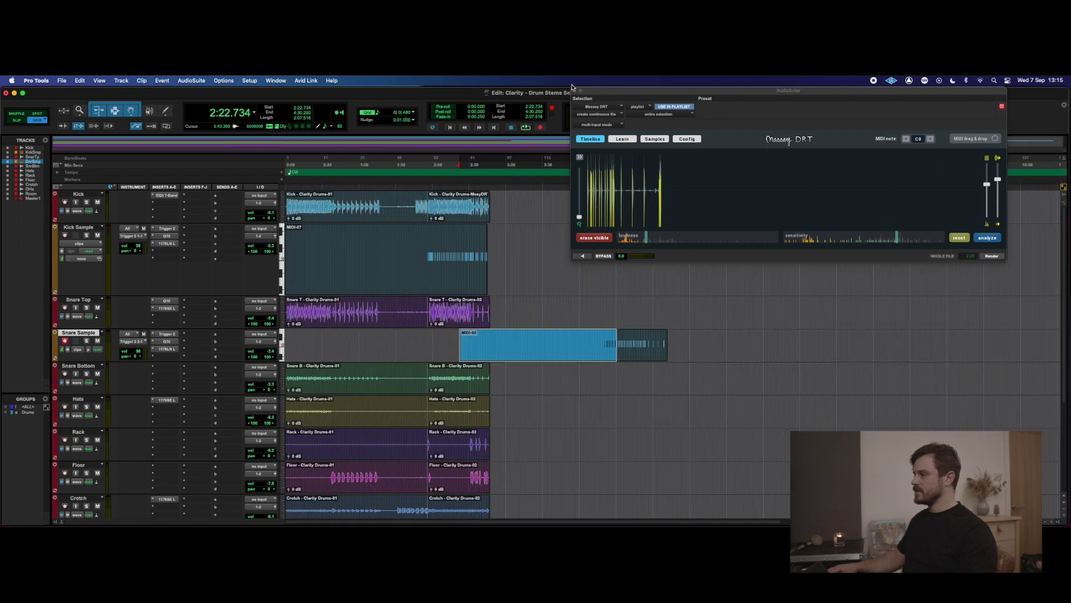
pyautogui.click(574, 91)
pyautogui.click(621, 371)
pyautogui.moveTo(628, 354); pyautogui.dragTo(345, 346)
# Step: Audition the aligned snare MIDI, then open the Snare Sample clip in the MIDI Editor
pyautogui.press('super+bracketright')
pyautogui.press('super+bracketright')
pyautogui.press('super+bracketright')
pyautogui.press('super+bracketright')
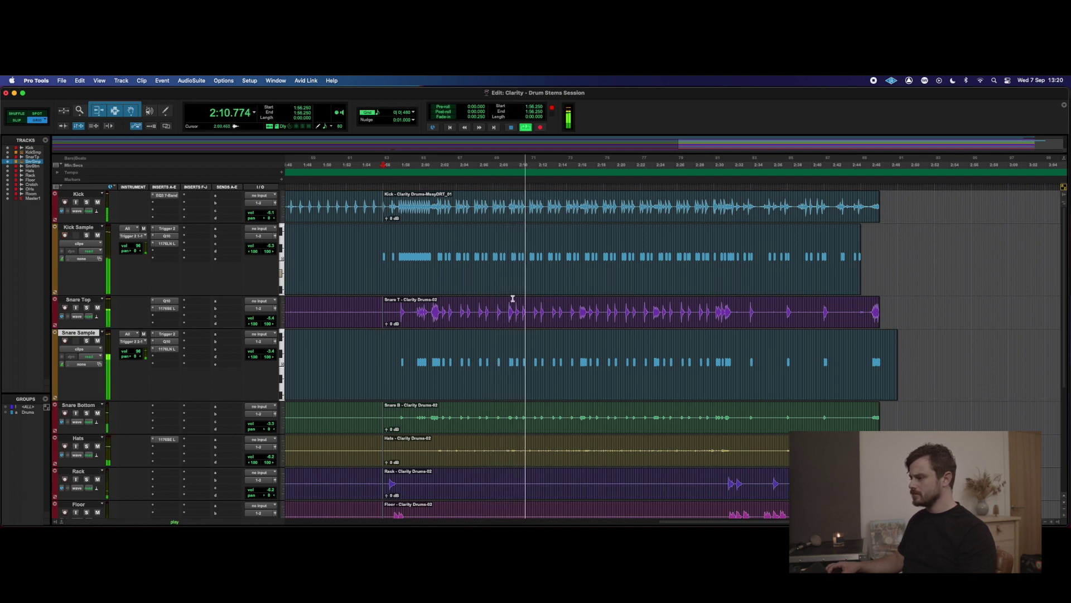
pyautogui.press('space')
pyautogui.press('super+bracketright')
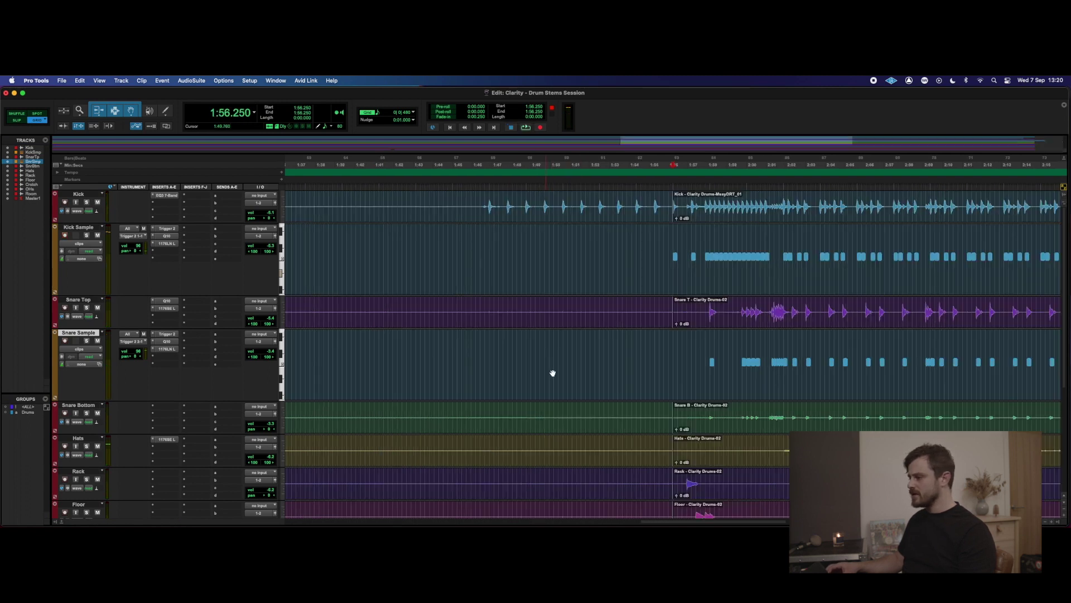
pyautogui.hscroll(5, 601, 372)
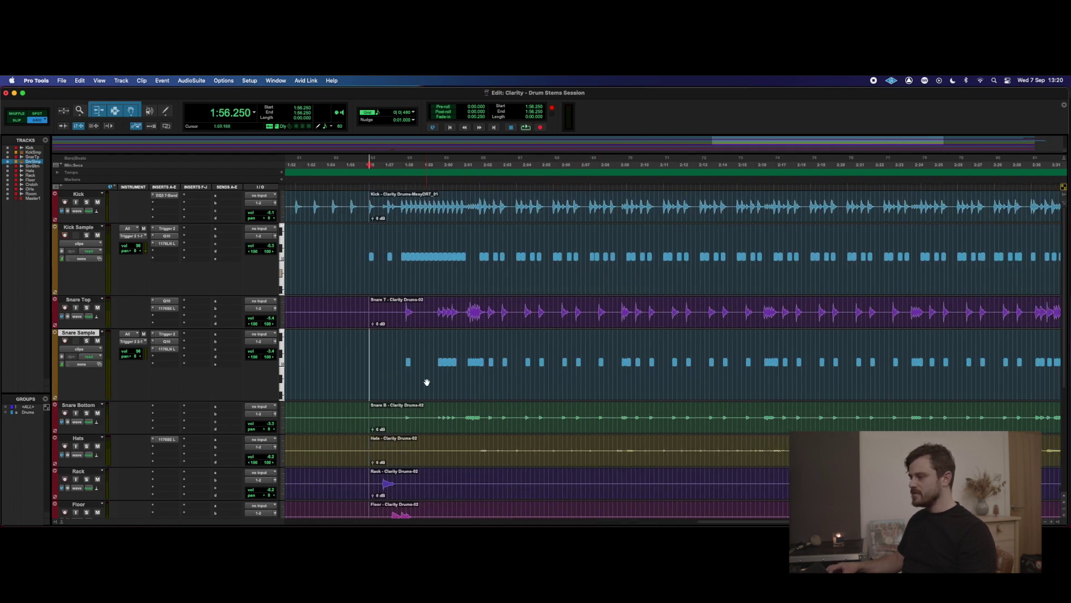
pyautogui.doubleClick(427, 382)
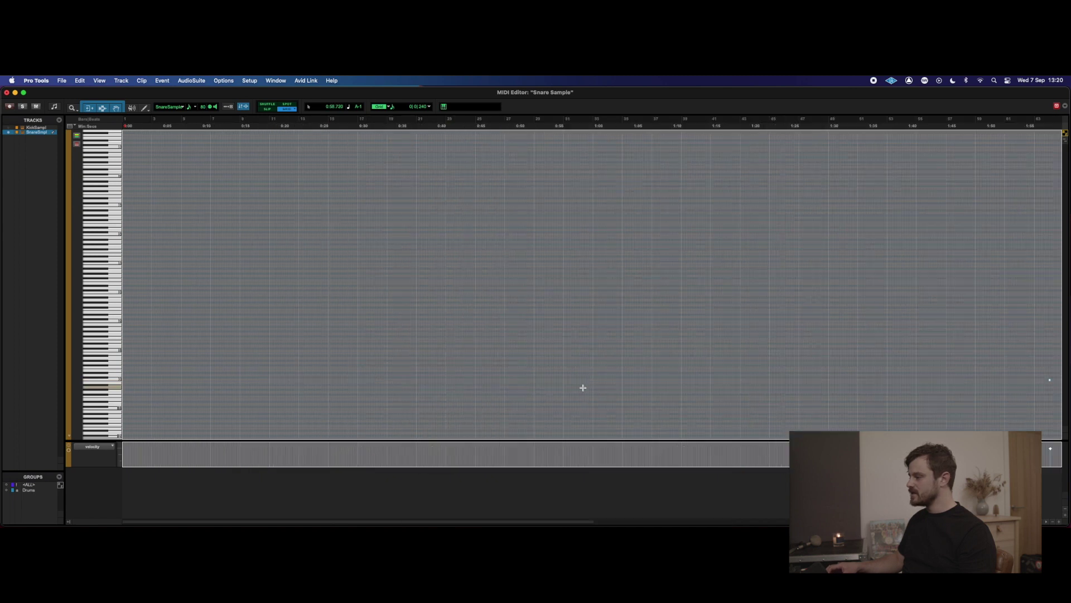
# Step: Play through the Snare Sample notes, zooming in to locate the suspect note
pyautogui.hscroll(-10, 583, 387)
pyautogui.click(487, 359)
pyautogui.press('space')
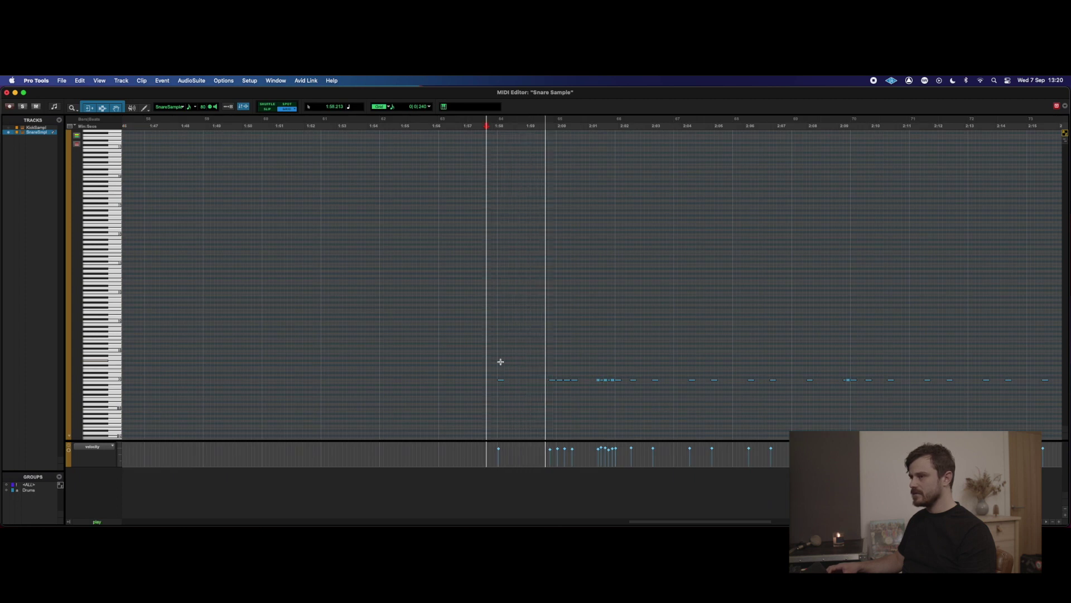
pyautogui.click(9, 106)
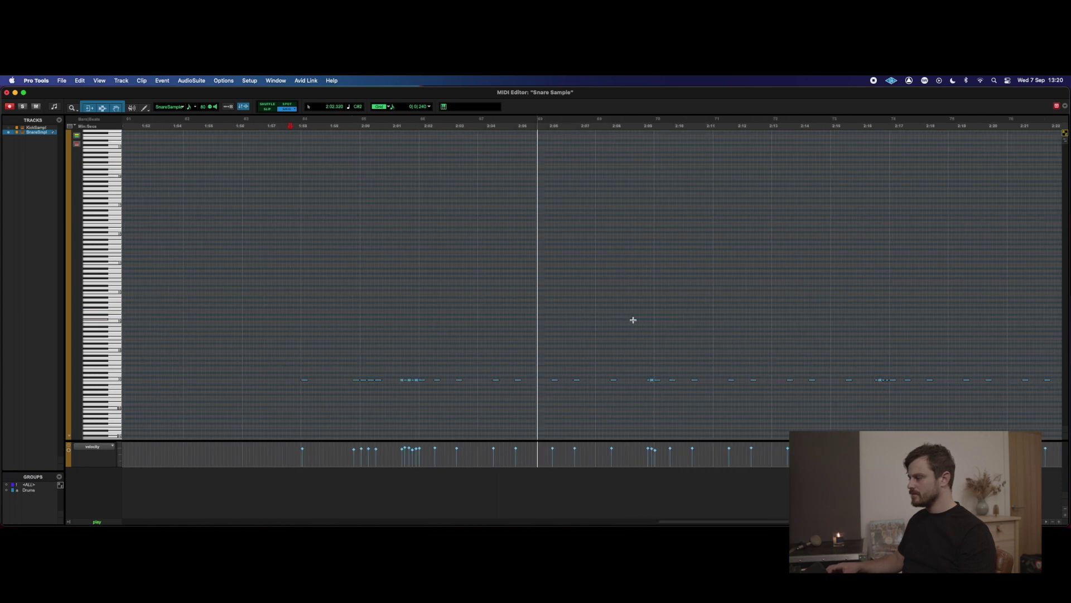
pyautogui.press('space')
pyautogui.press('super+bracketright')
pyautogui.press('space')
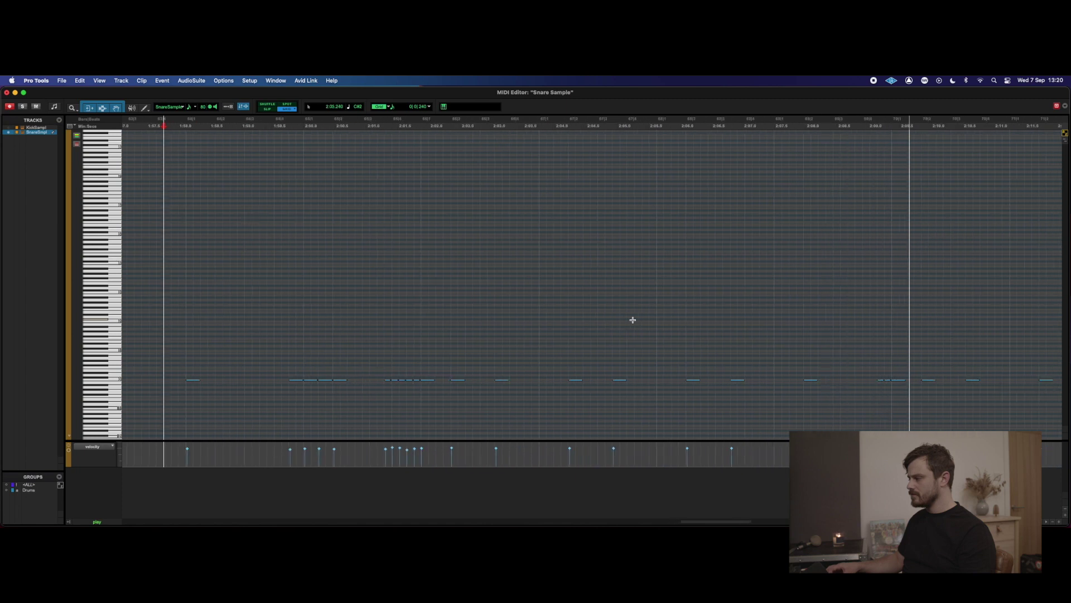
pyautogui.press('space')
# Step: Delete the stray snare note near 2:09 and play on from 2:09.5
pyautogui.click(763, 380)
pyautogui.press('Delete')
pyautogui.press('space')
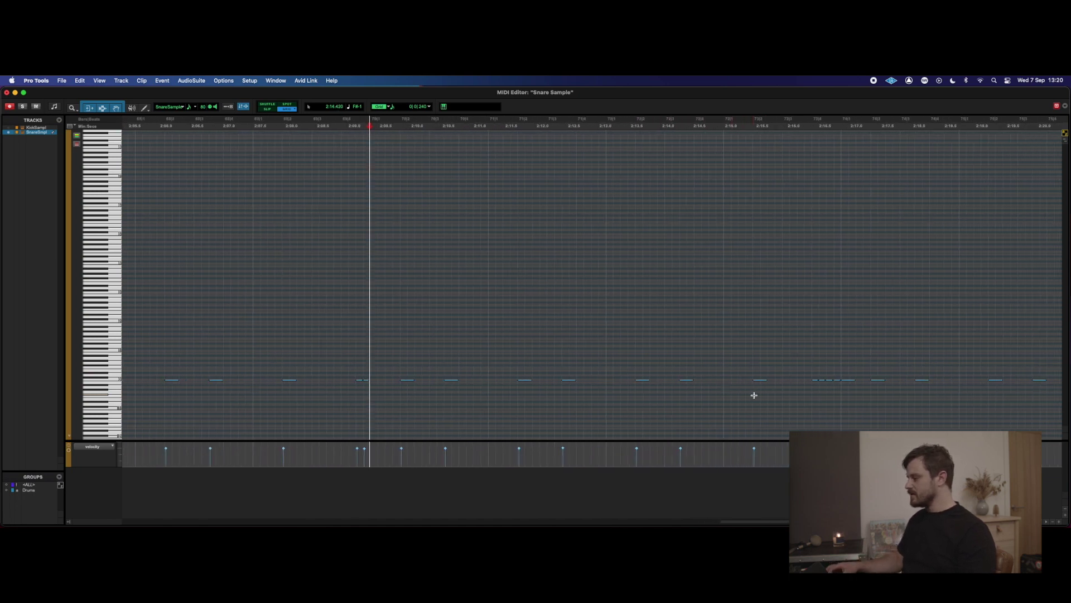
pyautogui.press('space')
# Step: Audition a later part of the song, then zoom out to view all snare notes
pyautogui.hscroll(5, 845, 389)
pyautogui.click(943, 369)
pyautogui.press('space')
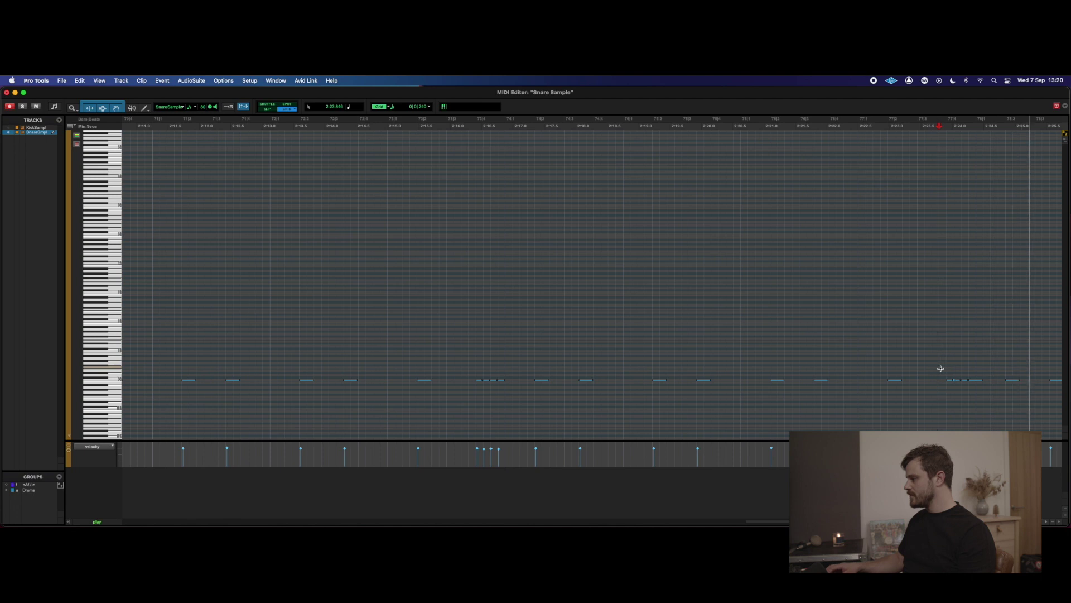
pyautogui.press('space')
pyautogui.press('super+bracketleft')
pyautogui.press('super+bracketleft')
pyautogui.press('super+bracketleft')
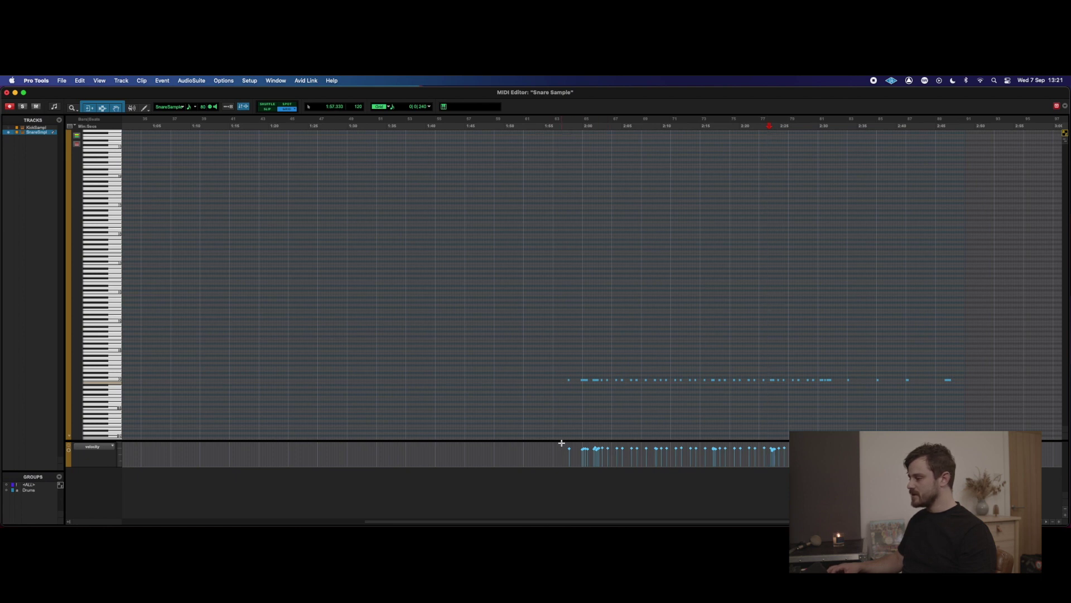
pyautogui.moveTo(561, 443); pyautogui.dragTo(789, 463)
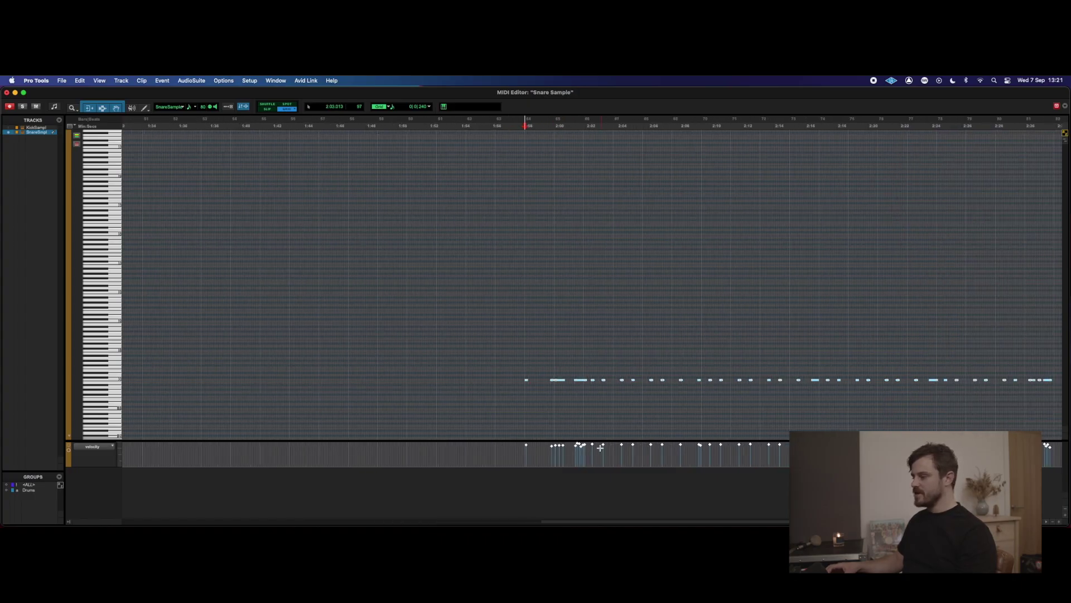
pyautogui.press('space')
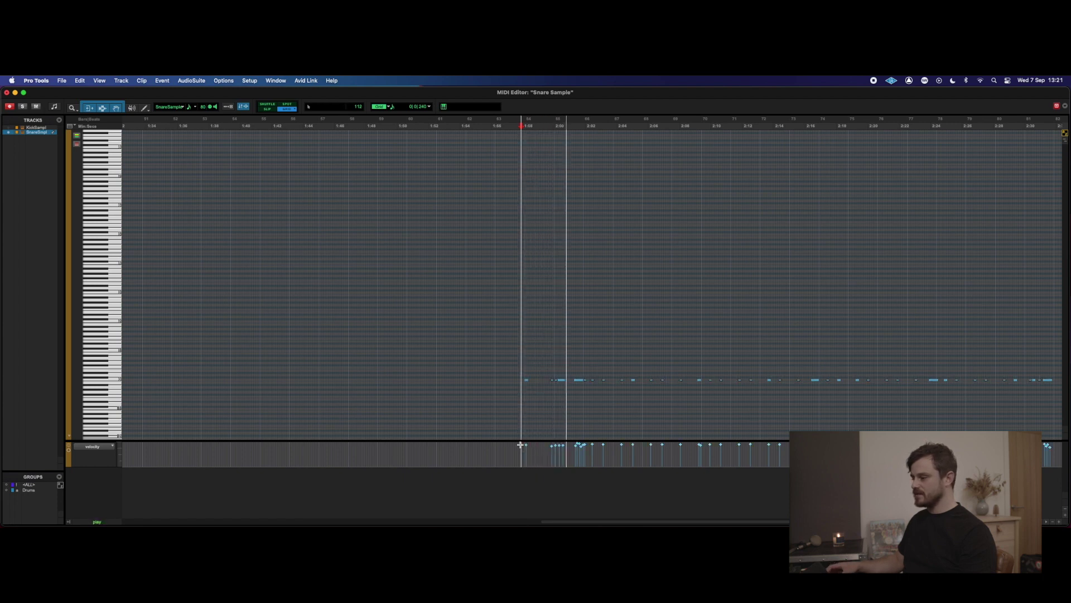
pyautogui.press('space')
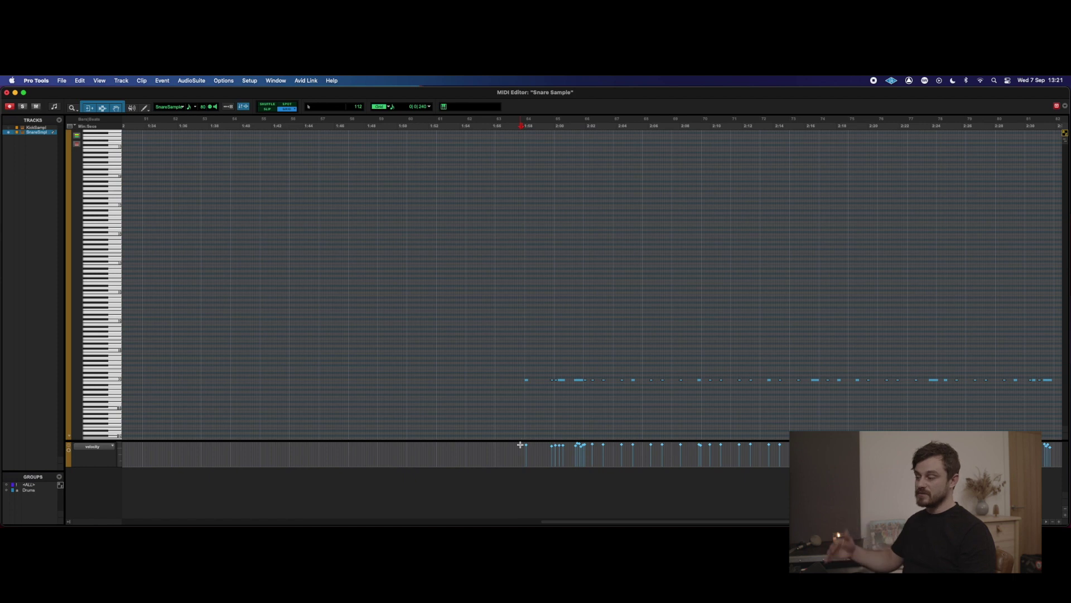
pyautogui.click(571, 354)
pyautogui.scroll(5, 571, 354)
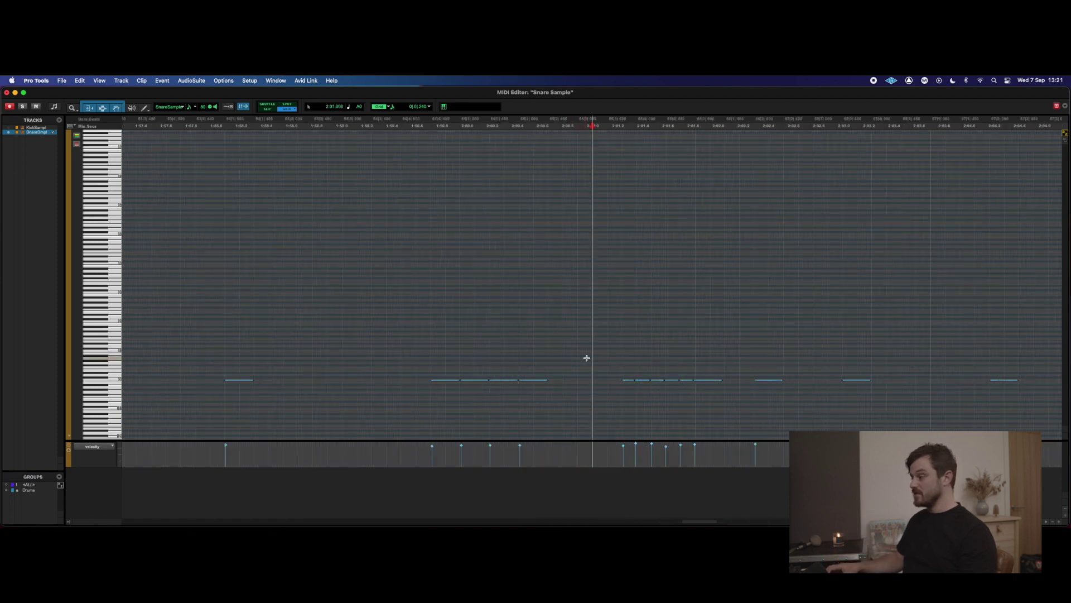
# Step: Select several snare notes in turn to compare their velocities
pyautogui.click(637, 445)
pyautogui.click(653, 446)
pyautogui.click(681, 445)
pyautogui.click(696, 444)
pyautogui.click(681, 446)
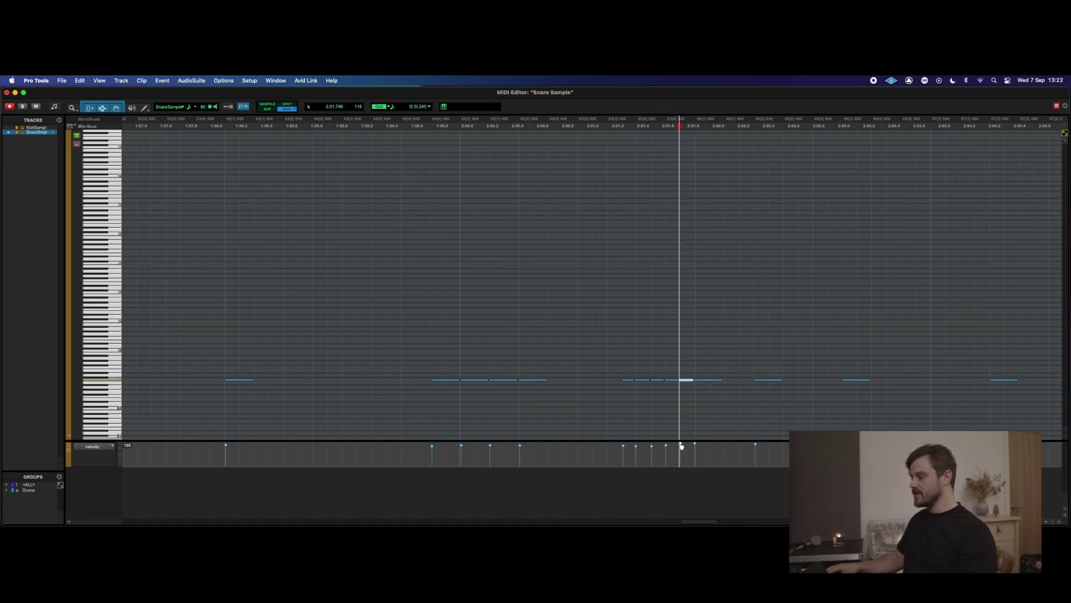
pyautogui.click(637, 446)
pyautogui.click(652, 446)
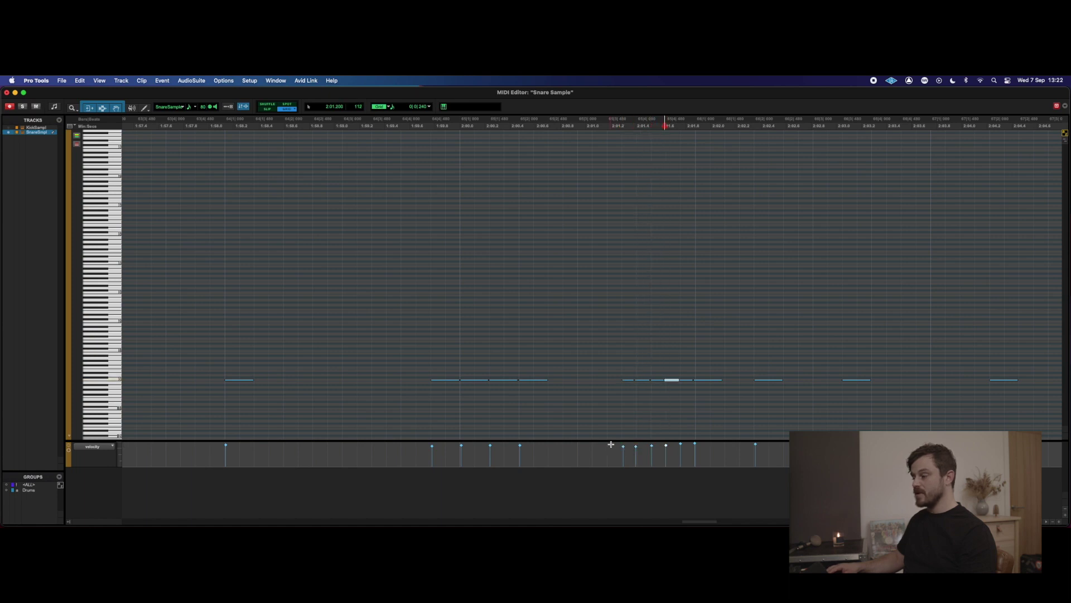
# Step: Zoom out, play from before the notes, and close the MIDI Editor to the Edit window
pyautogui.press('r')
pyautogui.click(394, 372)
pyautogui.press('space')
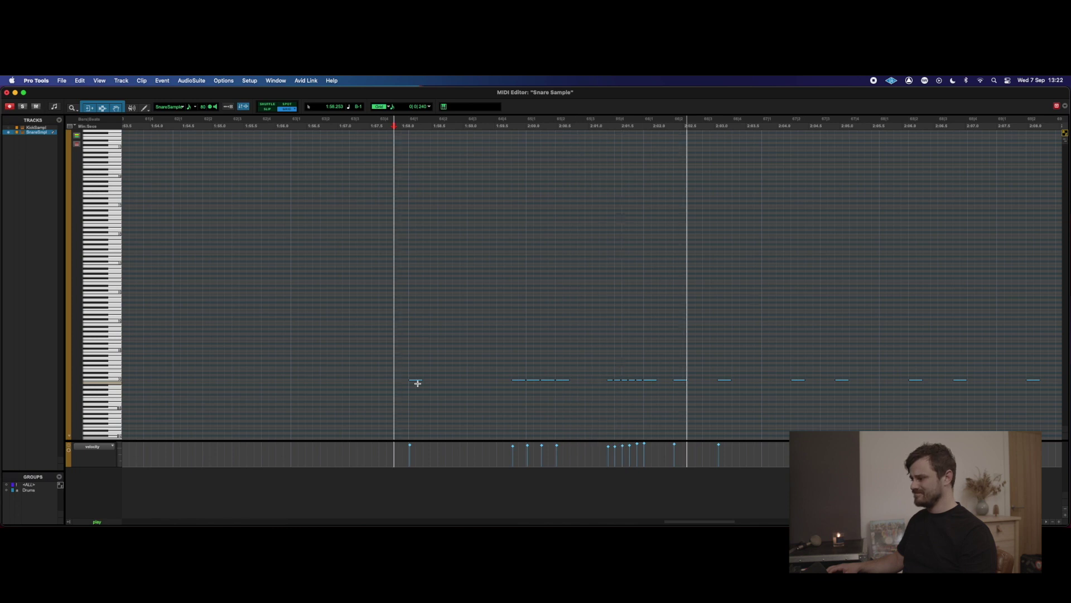
pyautogui.press('super+w')
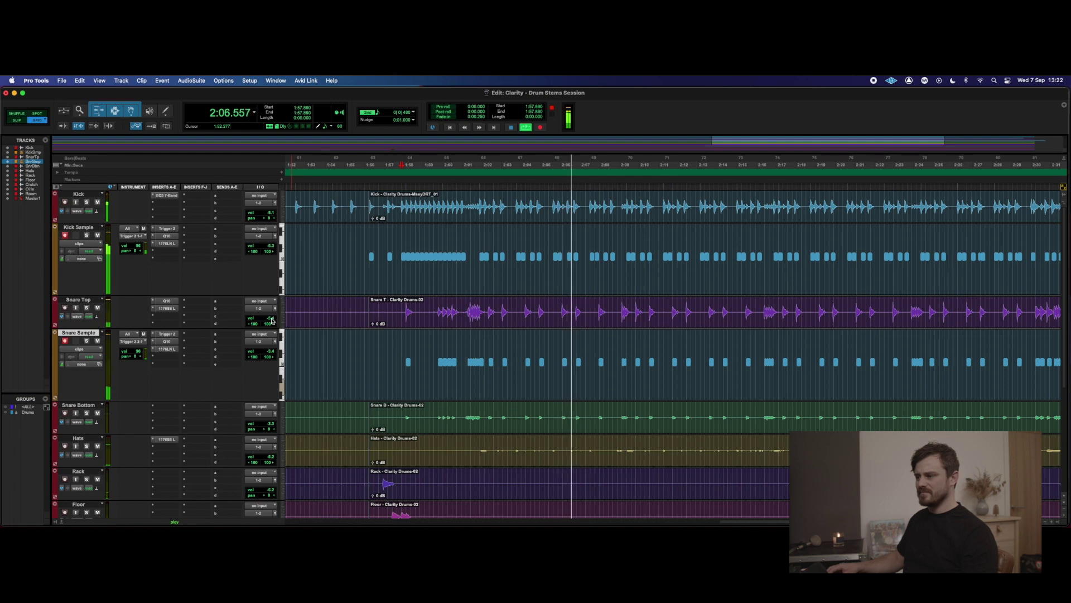
# Step: Set Snare Sample to -17.5 dB, solo it instead of Snare Top, and zoom into a snare passage
pyautogui.moveTo(271, 351); pyautogui.dragTo(271, 366)
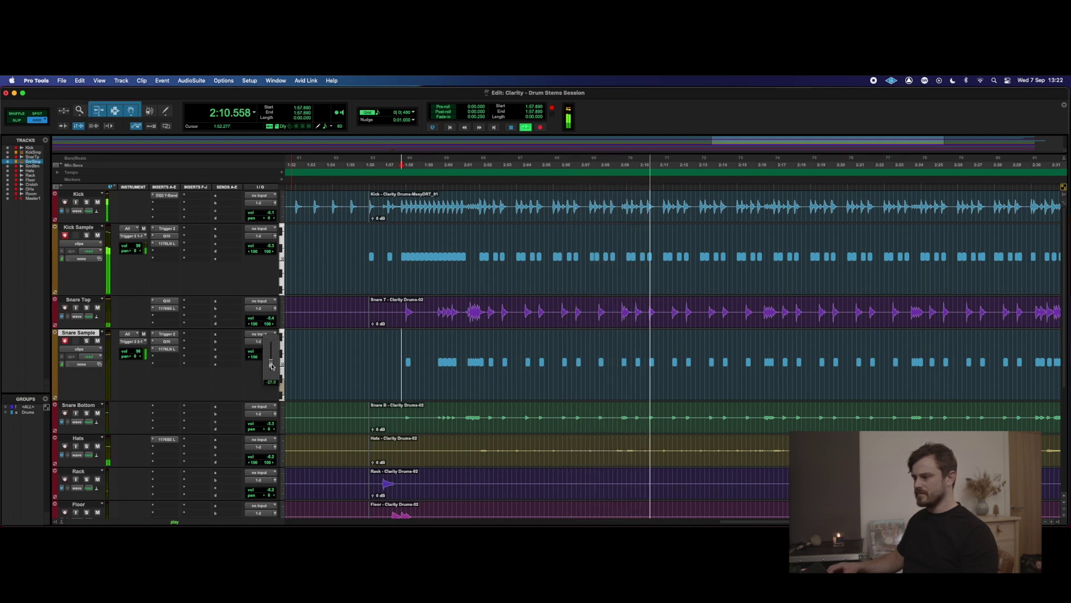
pyautogui.moveTo(272, 366); pyautogui.dragTo(272, 352)
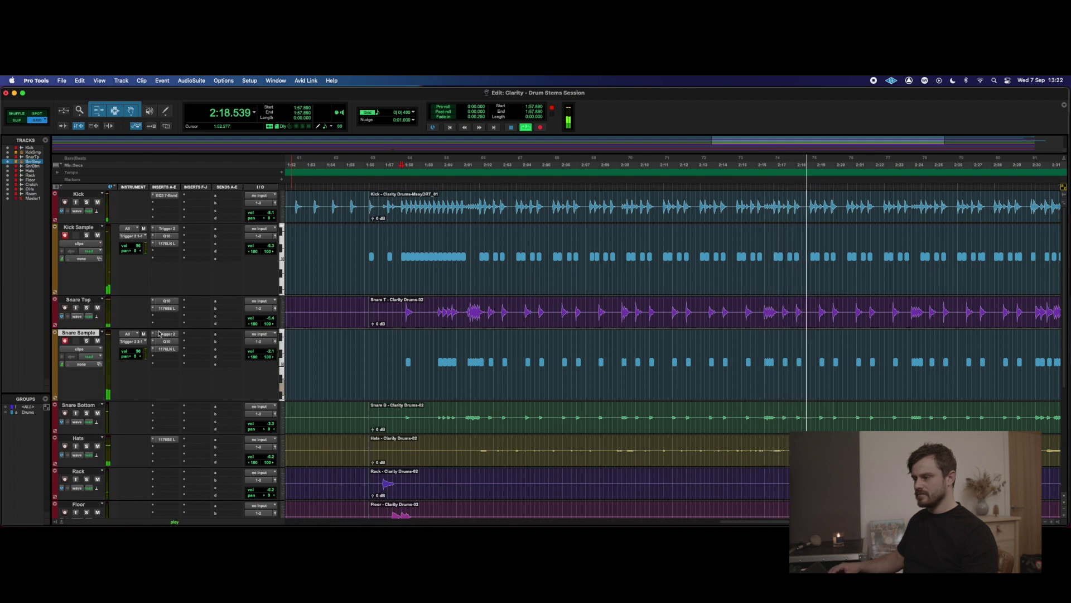
pyautogui.click(86, 341)
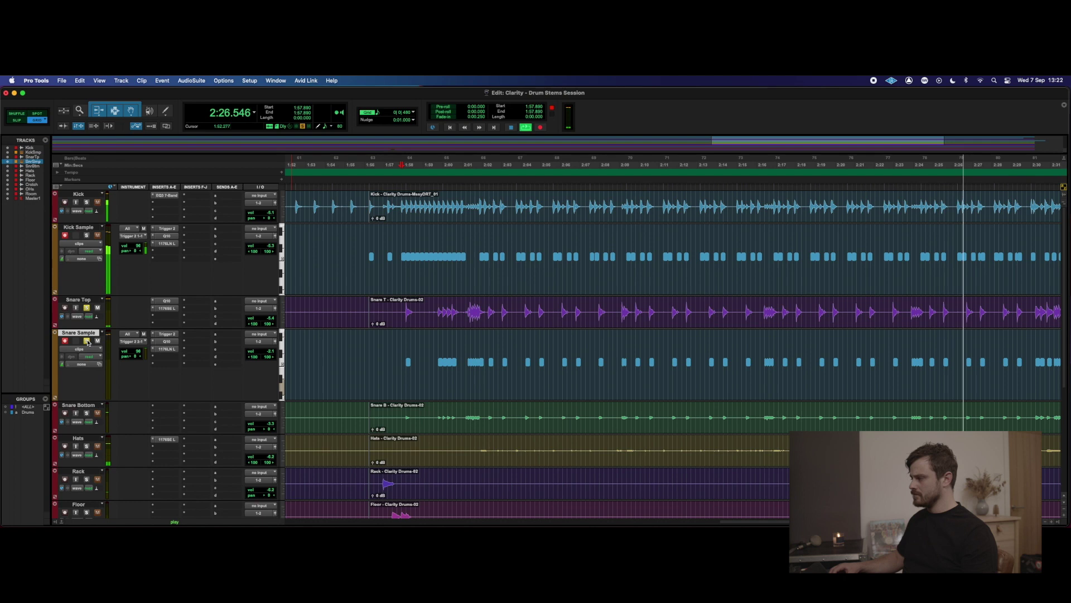
pyautogui.click(86, 309)
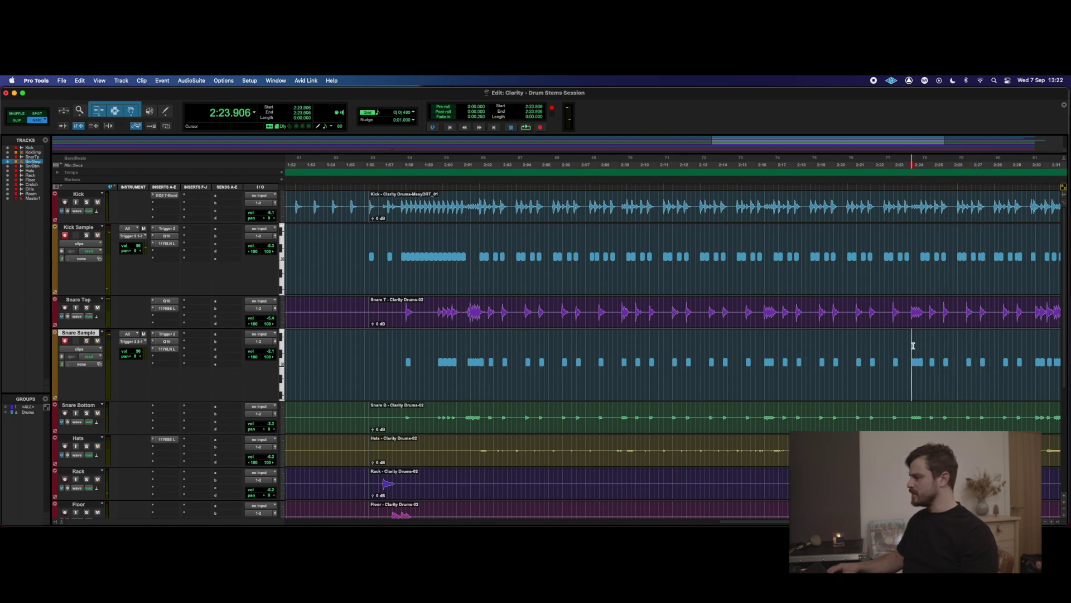
pyautogui.moveTo(924, 349); pyautogui.dragTo(928, 347)
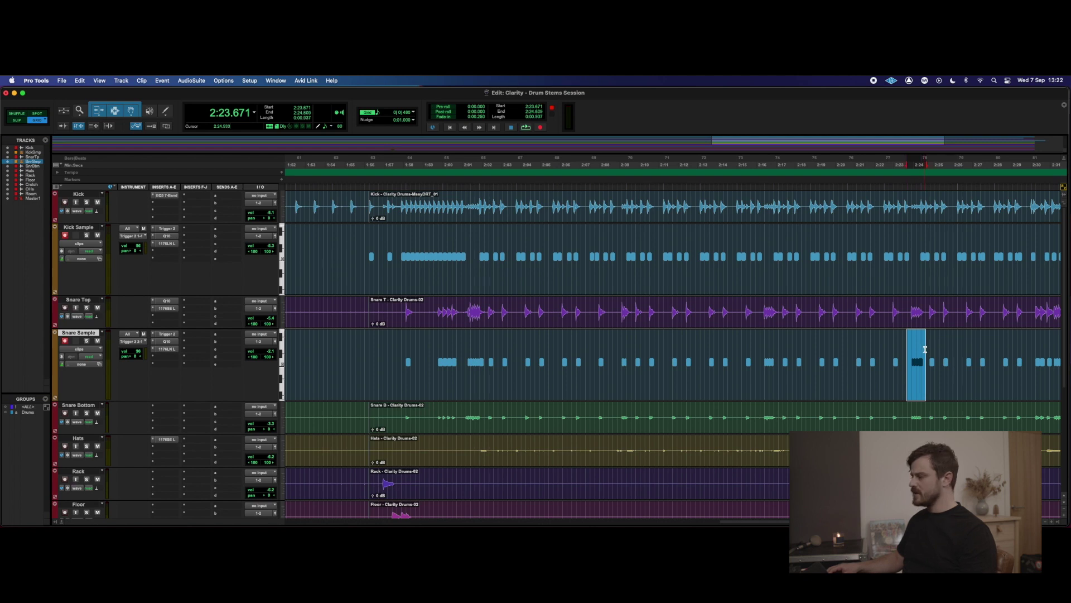
pyautogui.press('t')
pyautogui.press('t')
pyautogui.press('t')
pyautogui.doubleClick(785, 386)
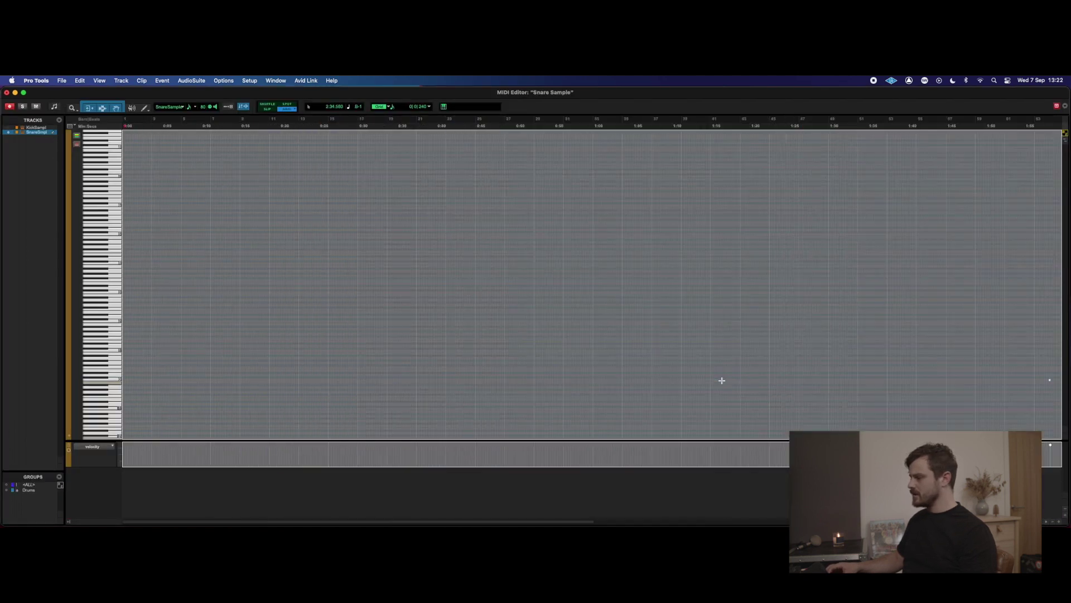
pyautogui.press('t')
pyautogui.hscroll(15, 724, 380)
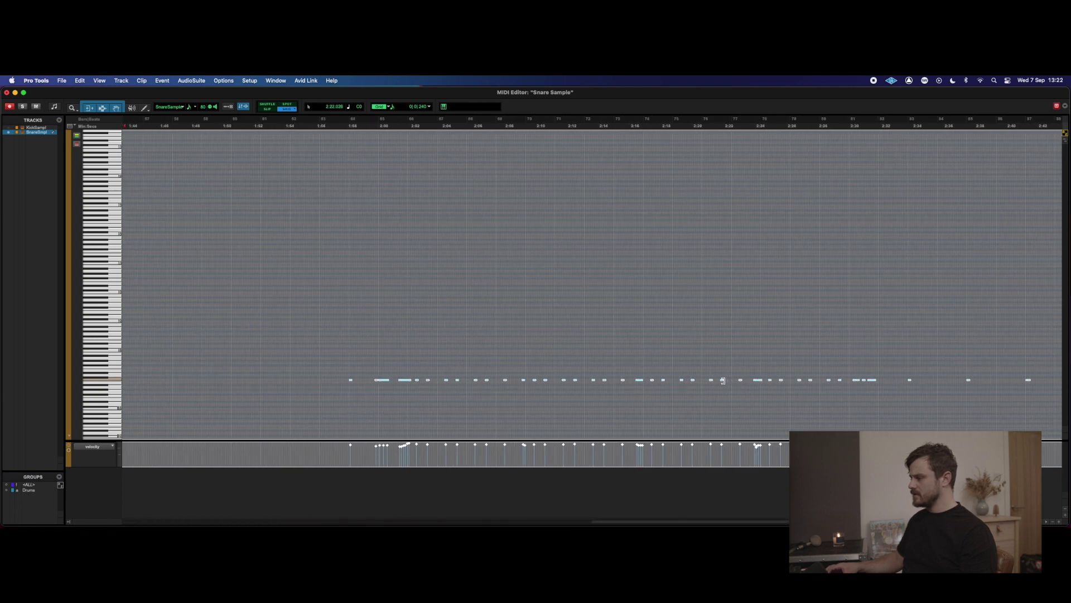
pyautogui.click(631, 364)
pyautogui.press('t')
pyautogui.press('t')
pyautogui.press('t')
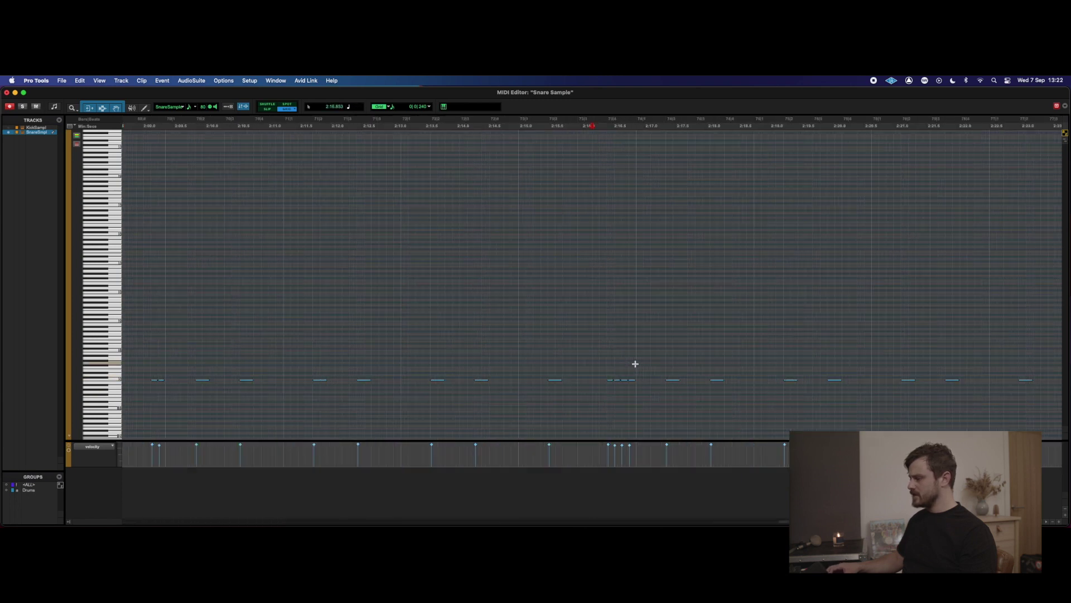
pyautogui.press('r')
pyautogui.press('r')
pyautogui.press('r')
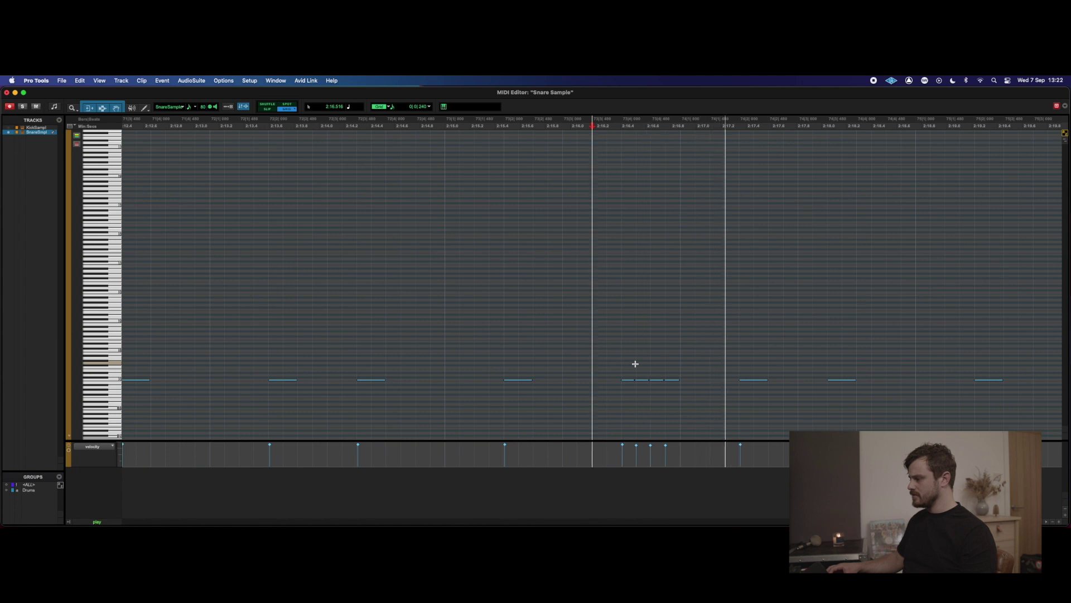
pyautogui.press('space')
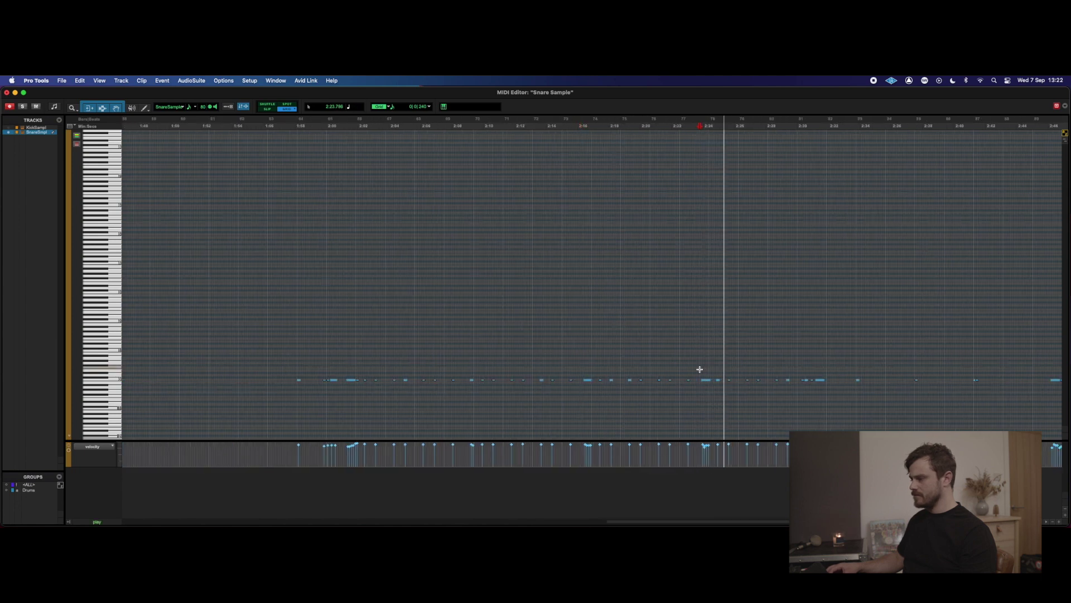
pyautogui.press('space')
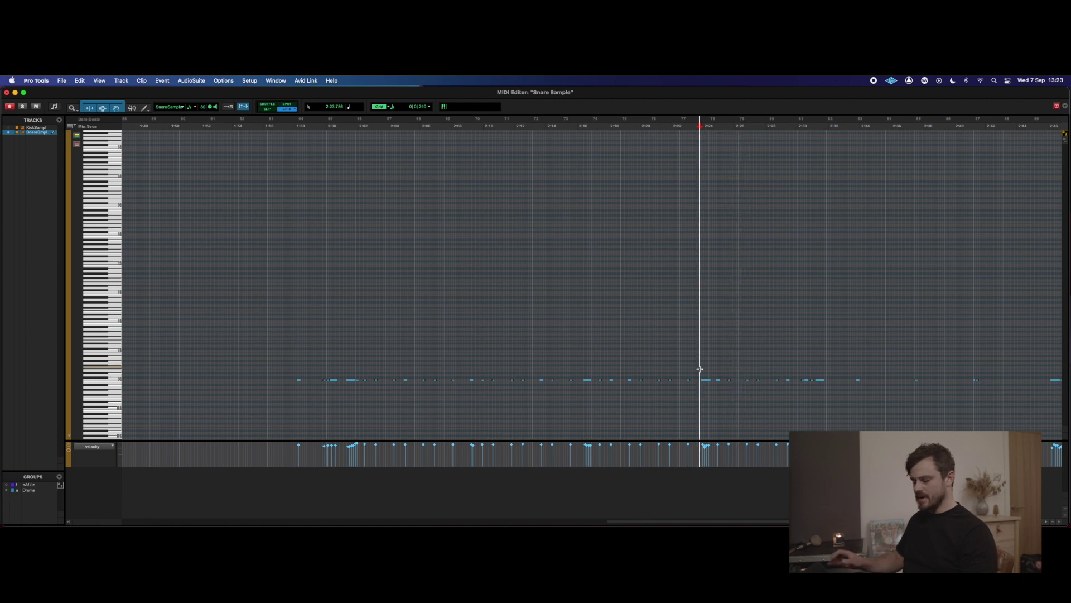
pyautogui.press('super+w')
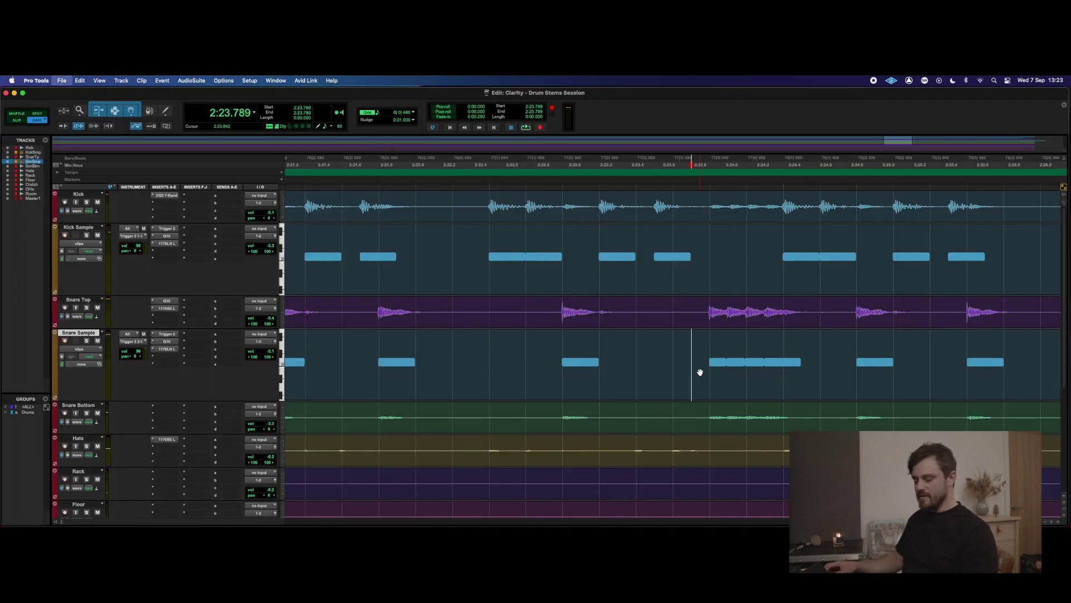
pyautogui.press('super+bracketleft')
pyautogui.press('super+bracketleft')
pyautogui.press('super+bracketleft')
pyautogui.press('super+bracketleft')
pyautogui.press('super+bracketleft')
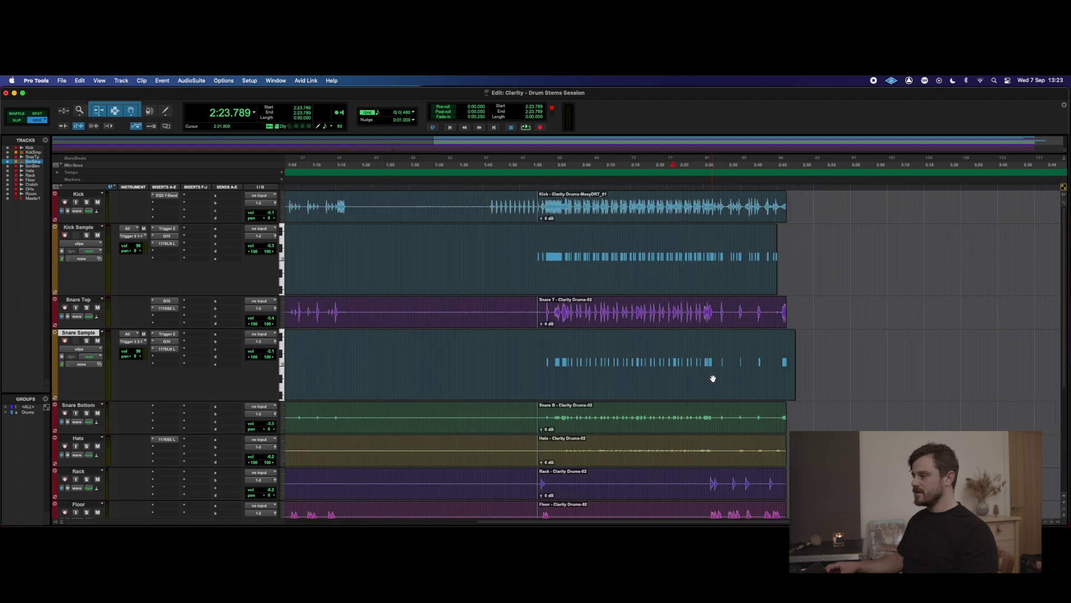
pyautogui.doubleClick(649, 378)
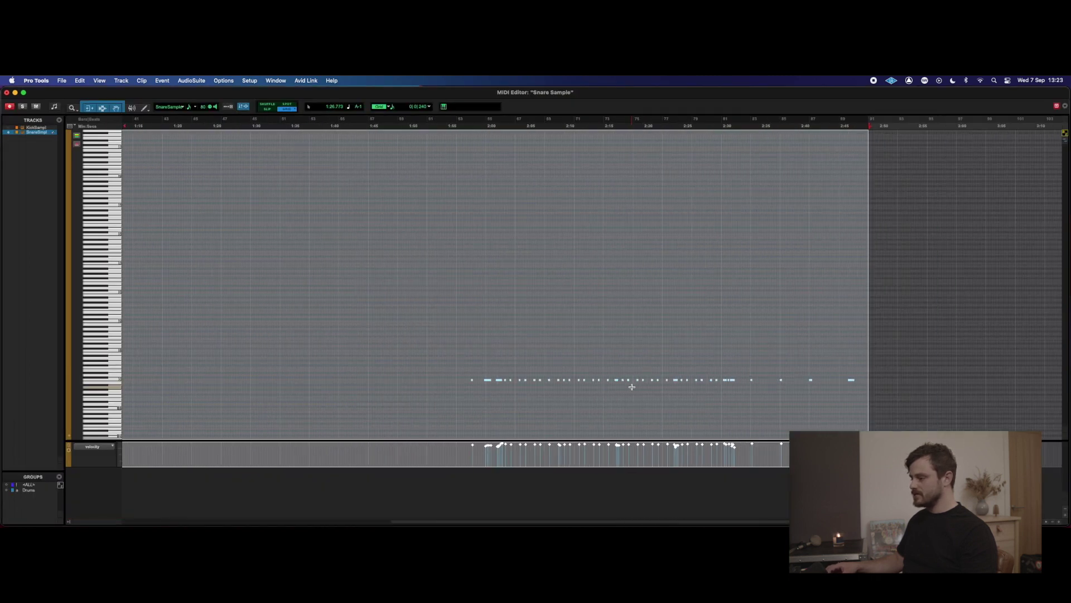
pyautogui.hscroll(5, 632, 387)
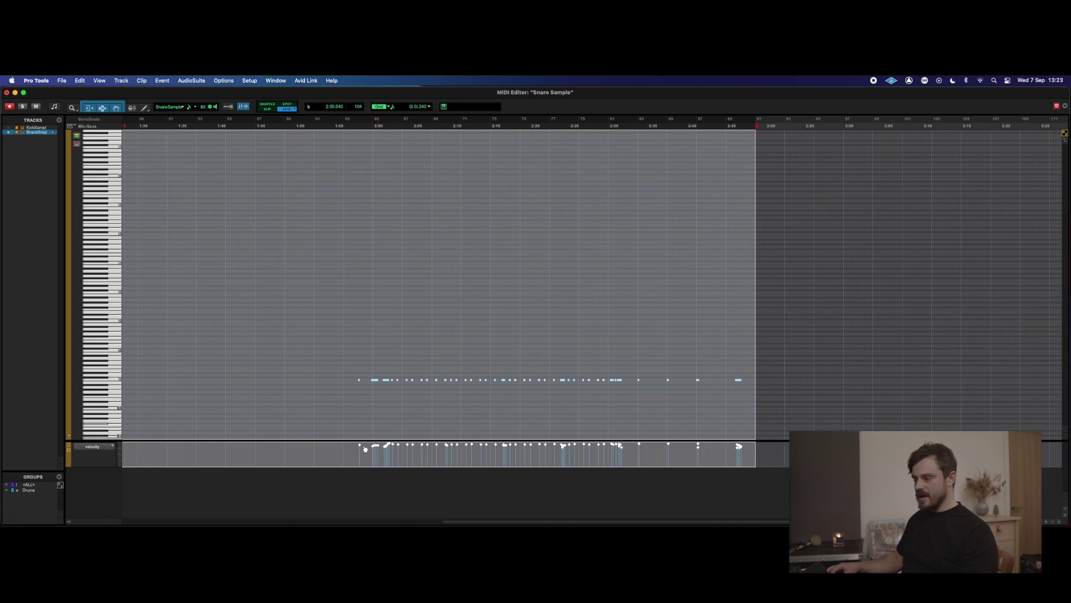
pyautogui.click(345, 446)
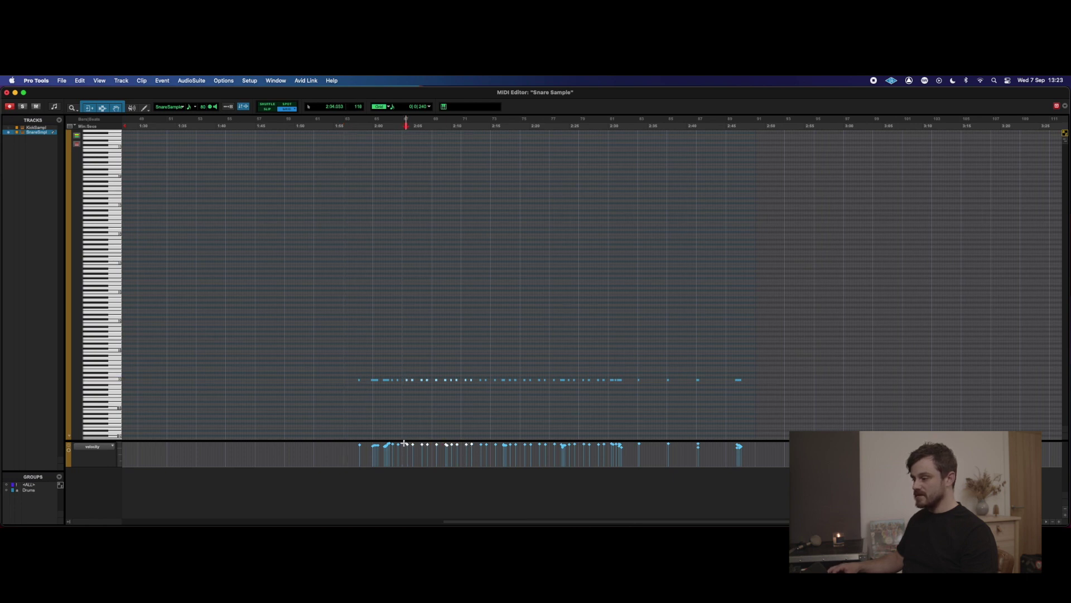
# Step: Use Change Velocity to set a selected run of Snare Sample notes to velocity 120
pyautogui.rightClick(410, 447)
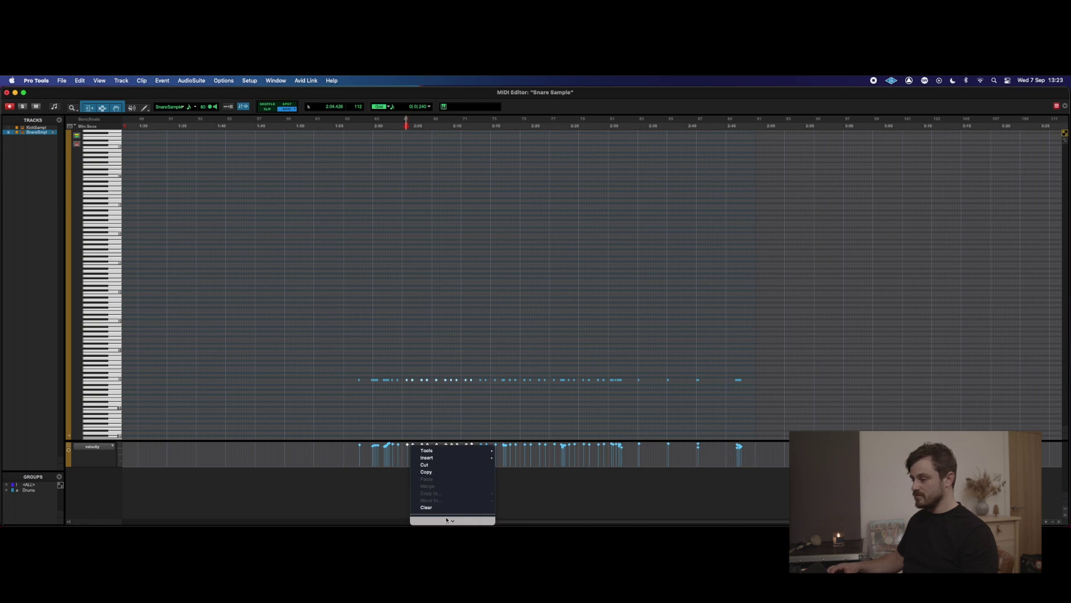
pyautogui.moveTo(447, 520)
pyautogui.moveTo(468, 480)
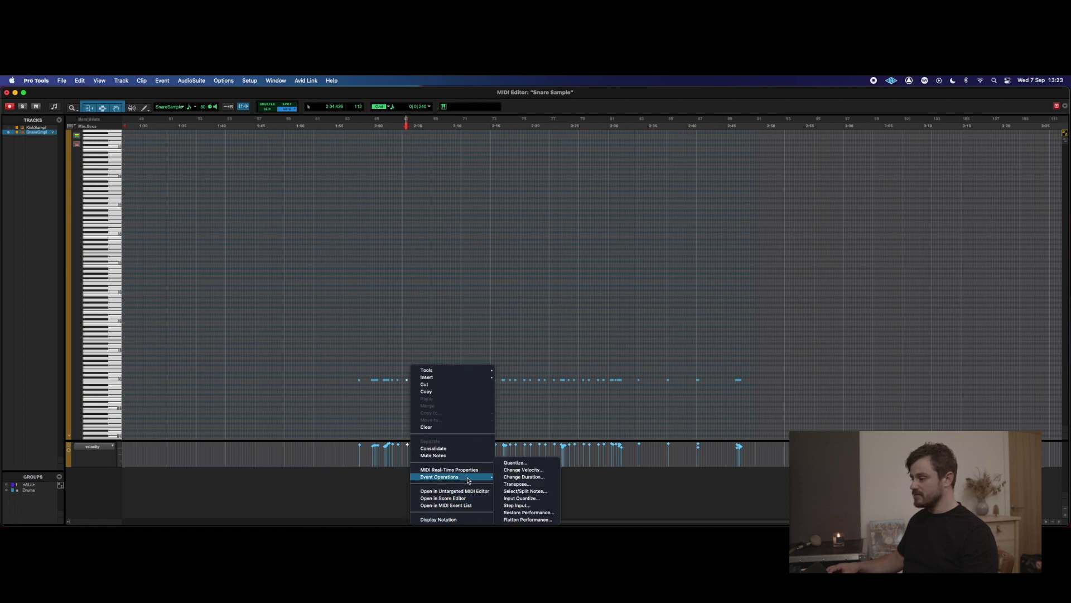
pyautogui.click(528, 471)
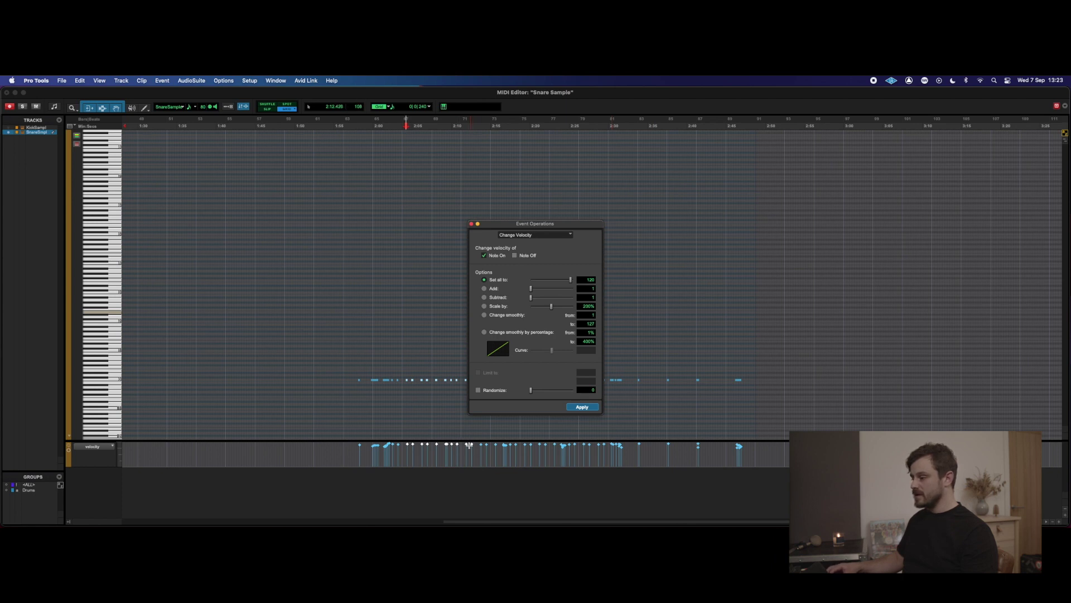
pyautogui.moveTo(464, 443); pyautogui.dragTo(496, 450)
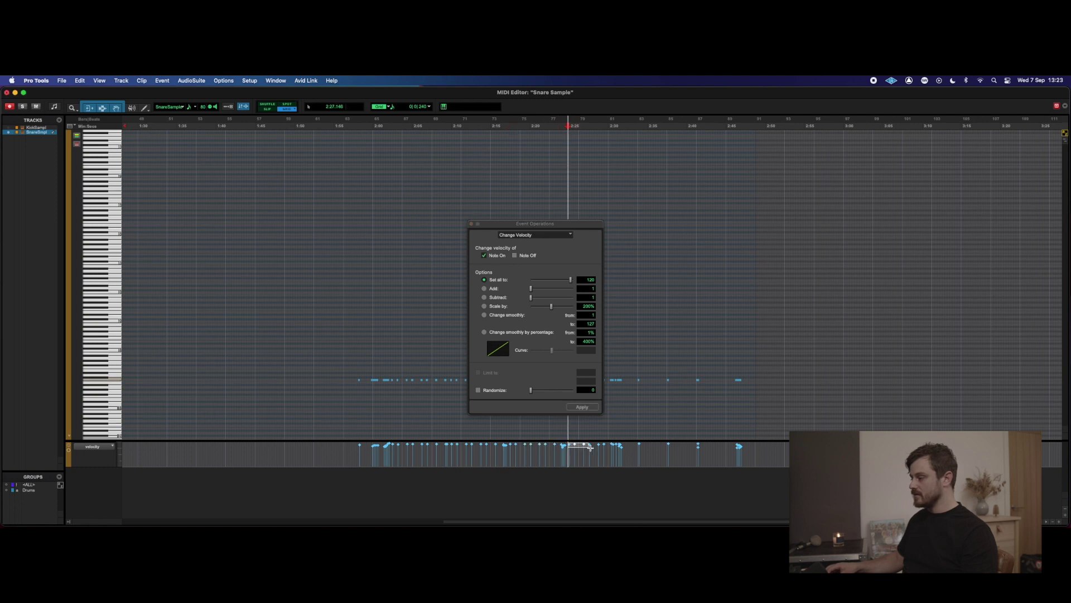
pyautogui.moveTo(606, 448); pyautogui.dragTo(607, 449)
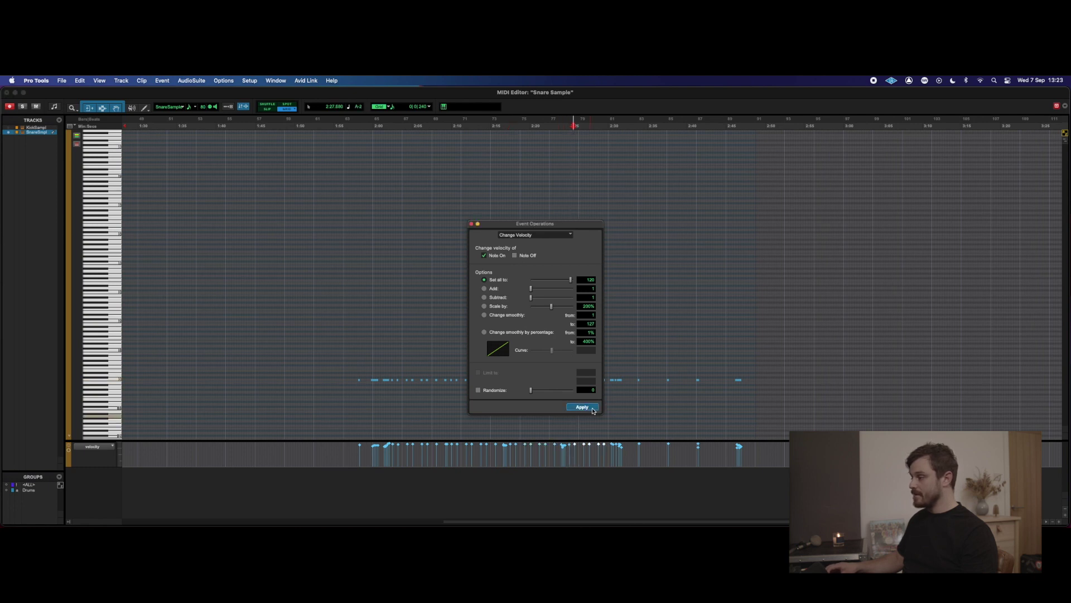
pyautogui.click(471, 224)
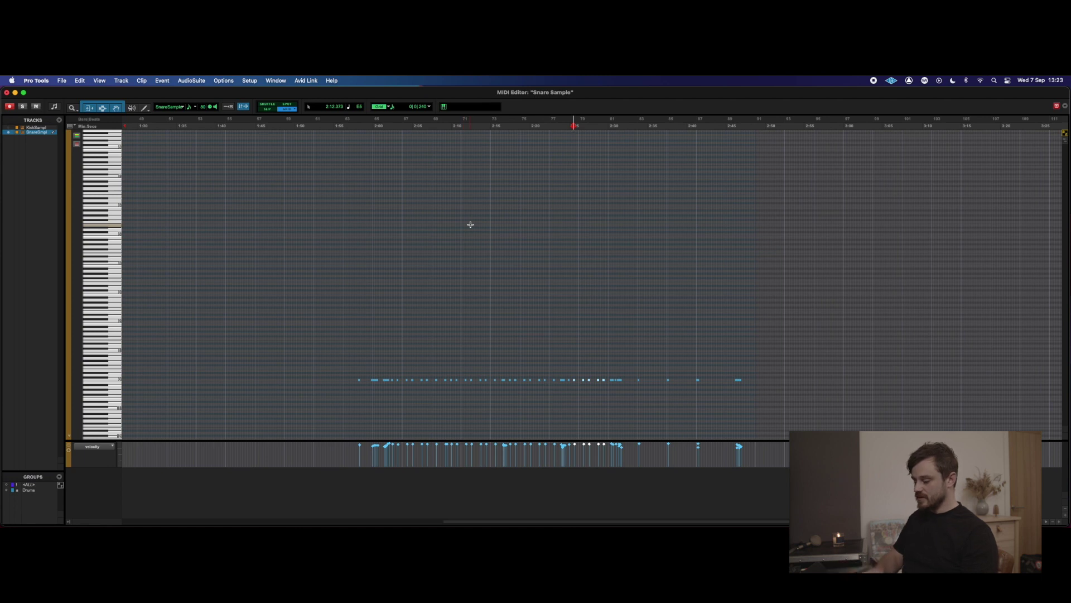
# Step: Close the MIDI Editor, zoom in, and play the drums from 1:56.718 to about 2:09
pyautogui.press('super+w')
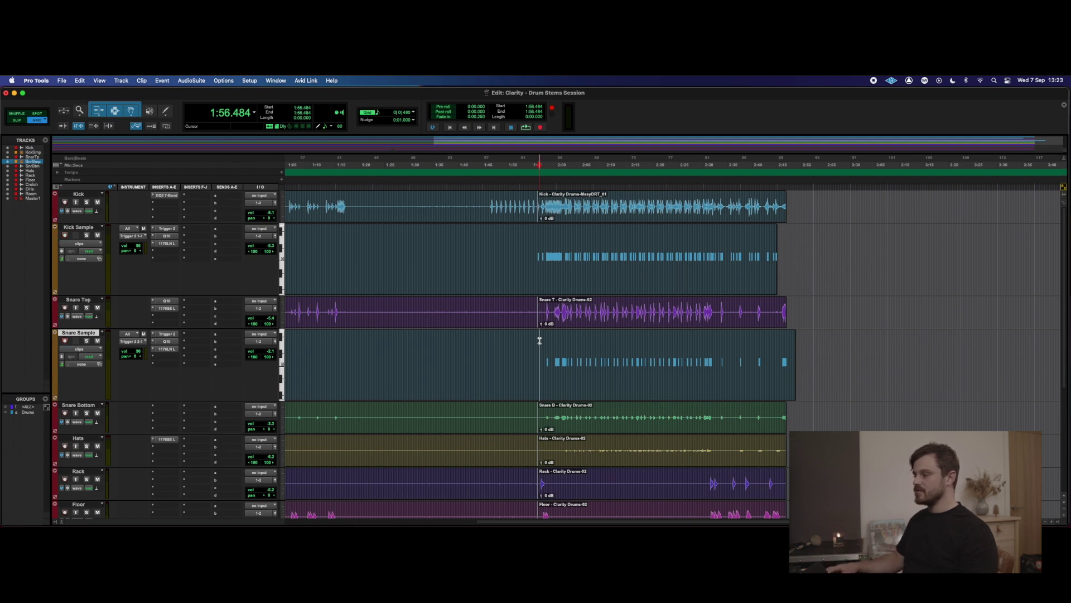
pyautogui.press('super+bracketright')
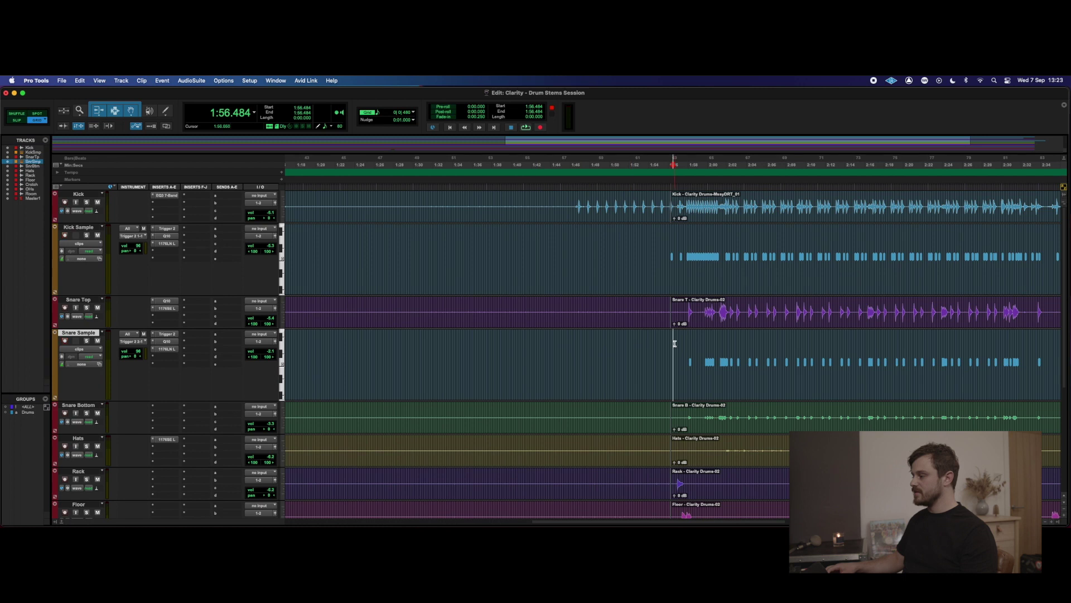
pyautogui.press('space')
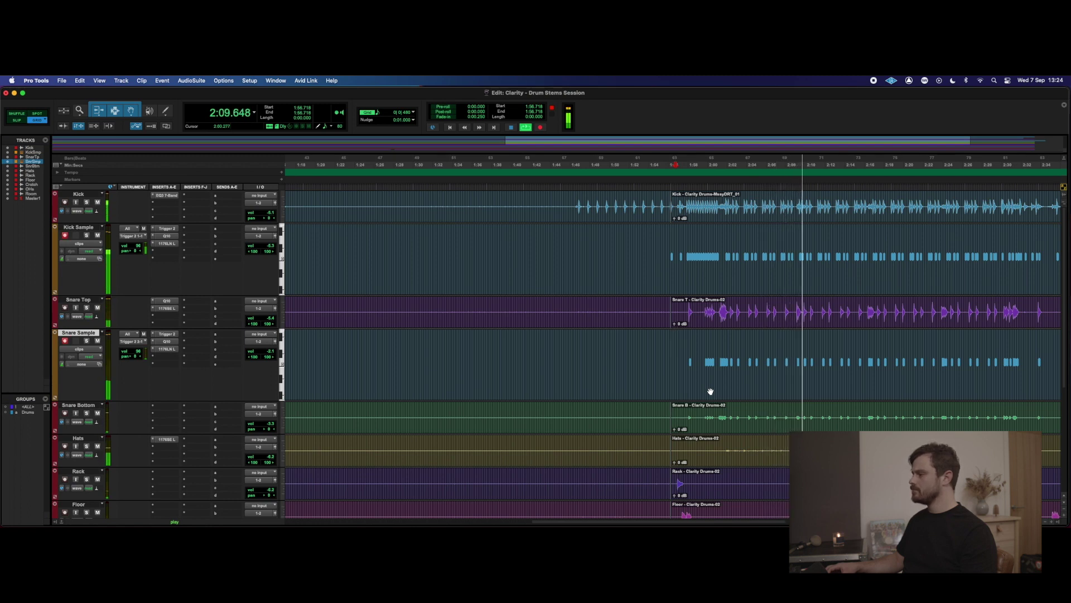
pyautogui.press('space')
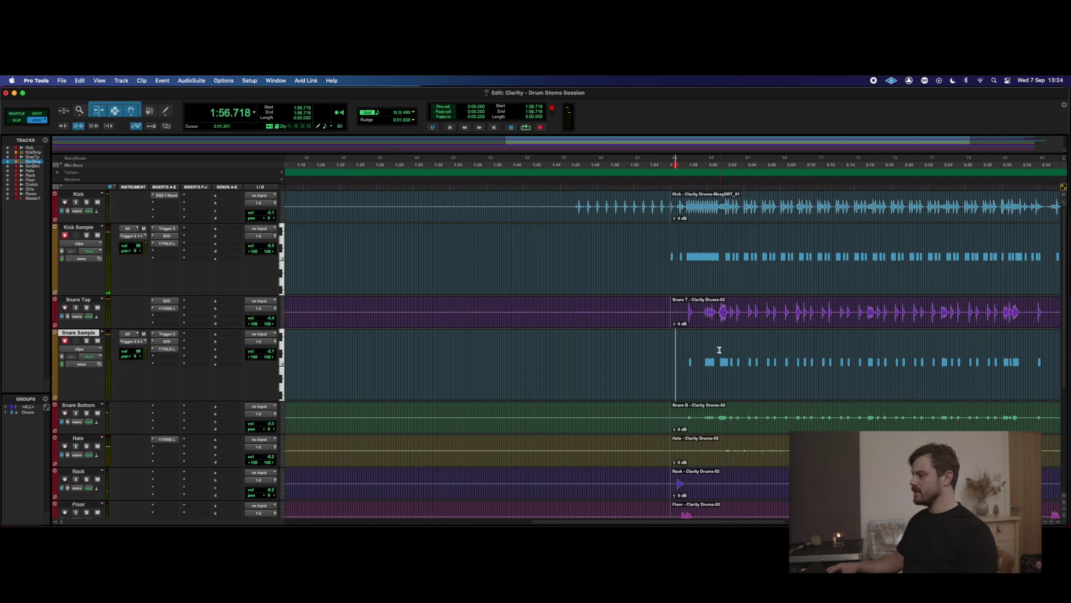
pyautogui.doubleClick(713, 385)
pyautogui.press('super+bracketright')
pyautogui.press('super+bracketright')
pyautogui.press('super+bracketright')
pyautogui.press('super+bracketright')
pyautogui.press('super+bracketright')
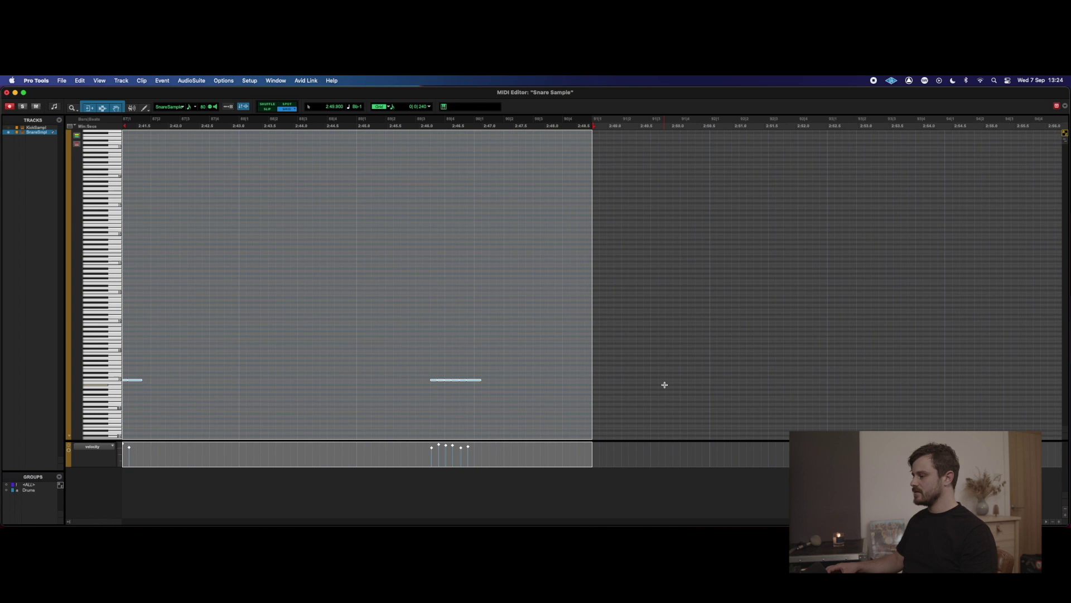
pyautogui.hscroll(-15, 664, 384)
pyautogui.hscroll(-5, 672, 384)
pyautogui.click(500, 347)
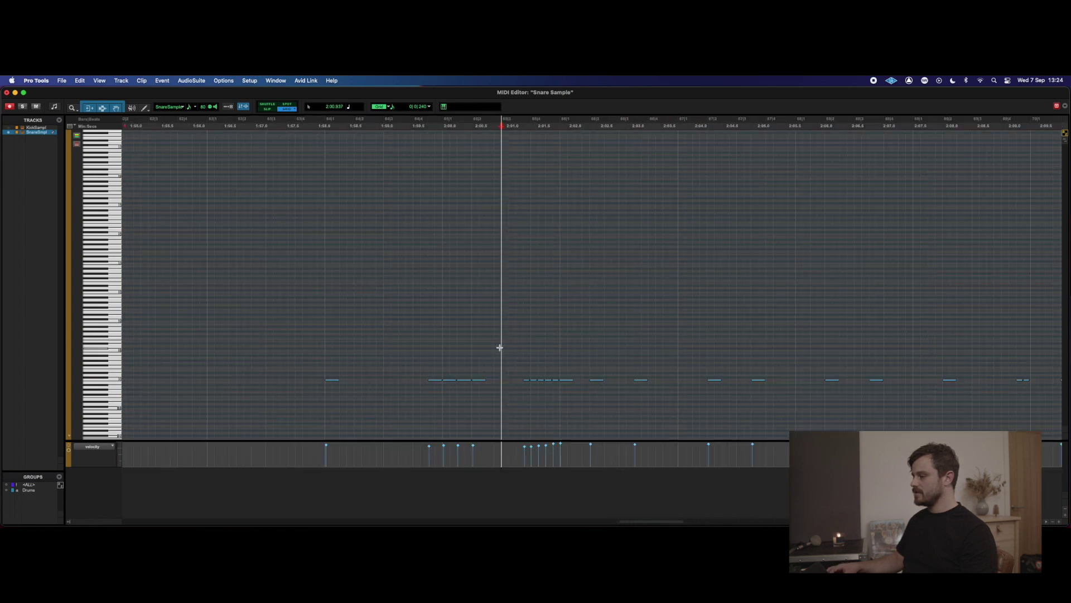
pyautogui.click(565, 382)
pyautogui.press('super+bracketleft')
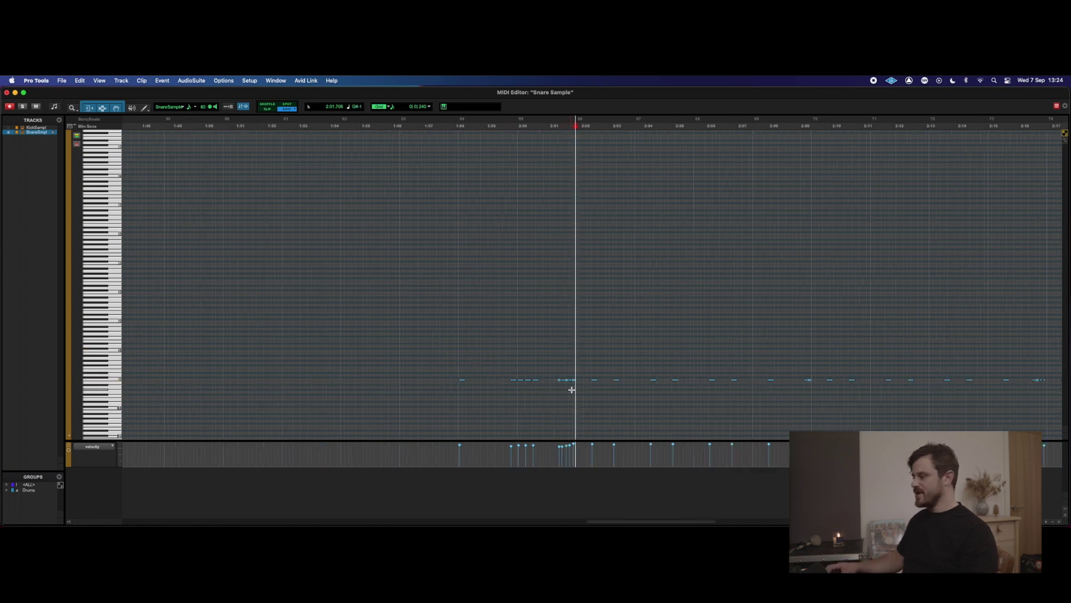
pyautogui.press('super+equal')
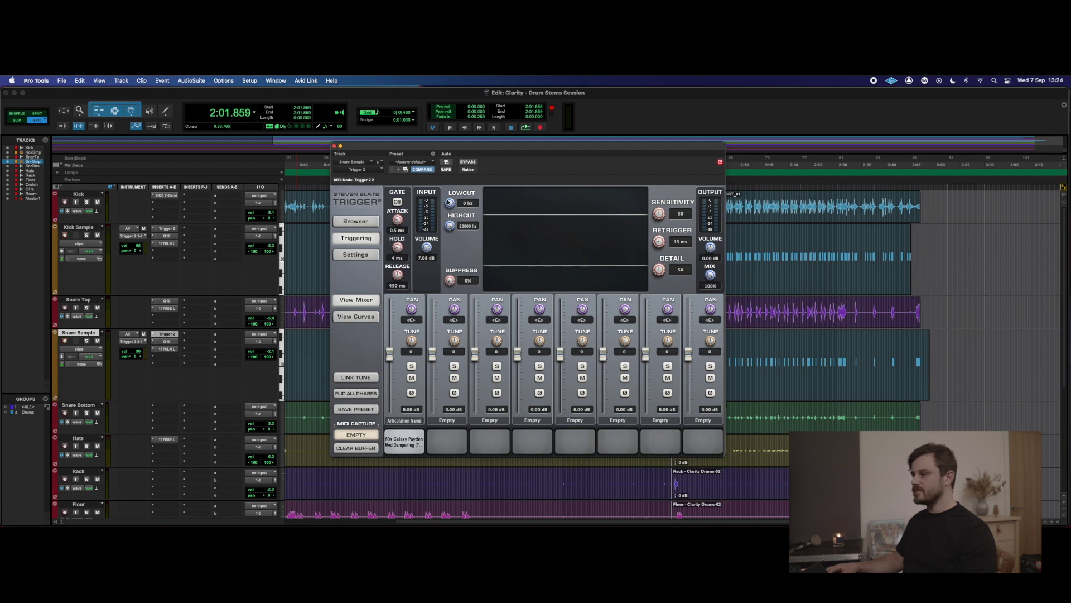
# Step: Close the Snare Sample's Trigger 2 window, zoom out to the whole session, and stop playback
pyautogui.click(335, 147)
pyautogui.press('super+bracketleft')
pyautogui.press('space')
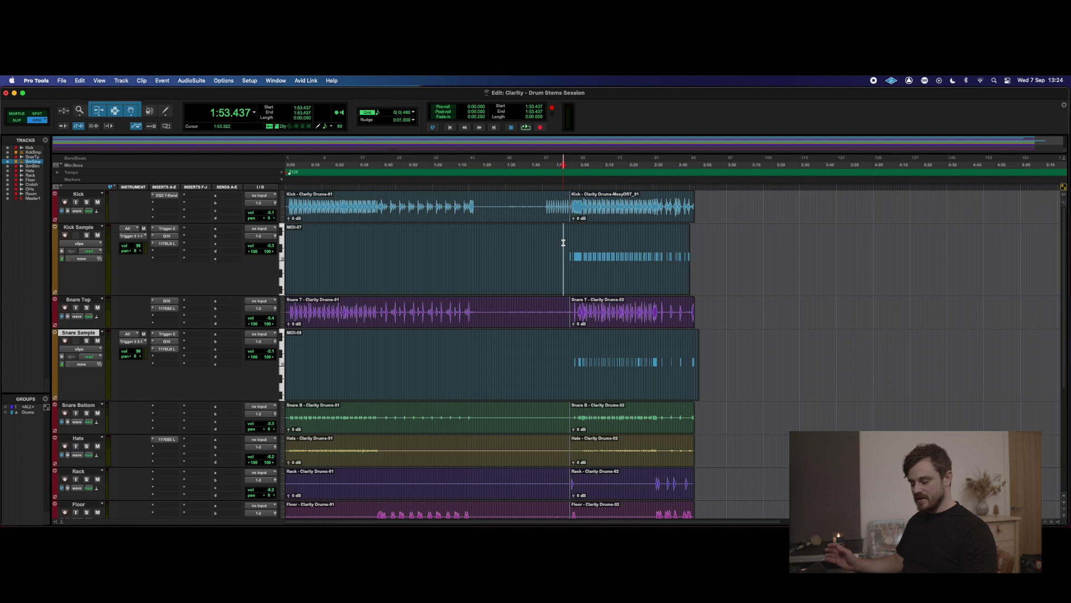
# Step: Place the start near 1:53 on Kick Sample, zoom in, and raise its volume to -4.0 dB
pyautogui.click(563, 242)
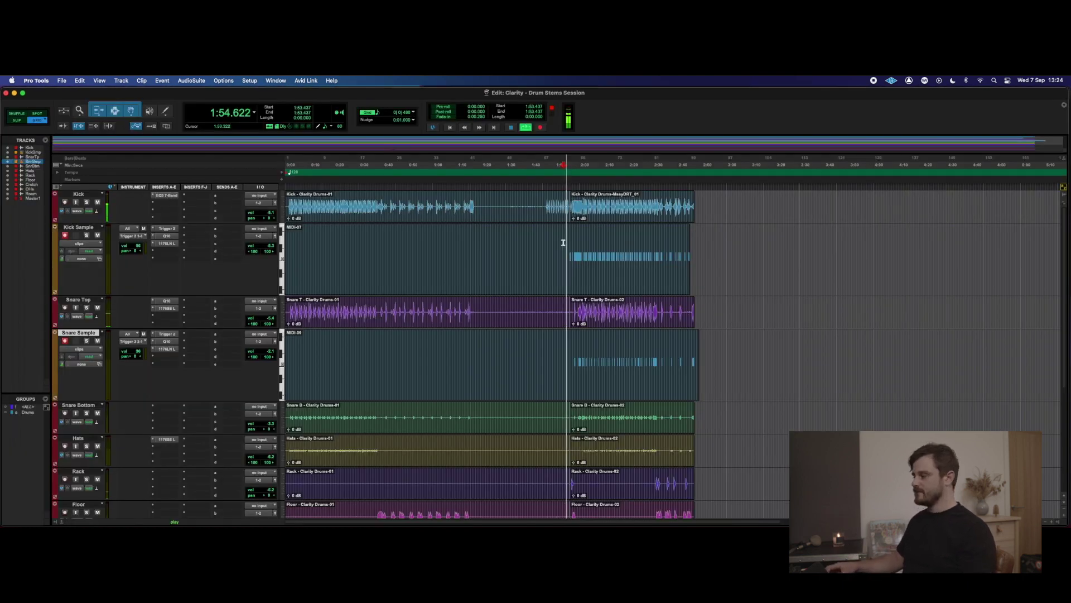
pyautogui.press('super+bracketright')
pyautogui.press('super+bracketright')
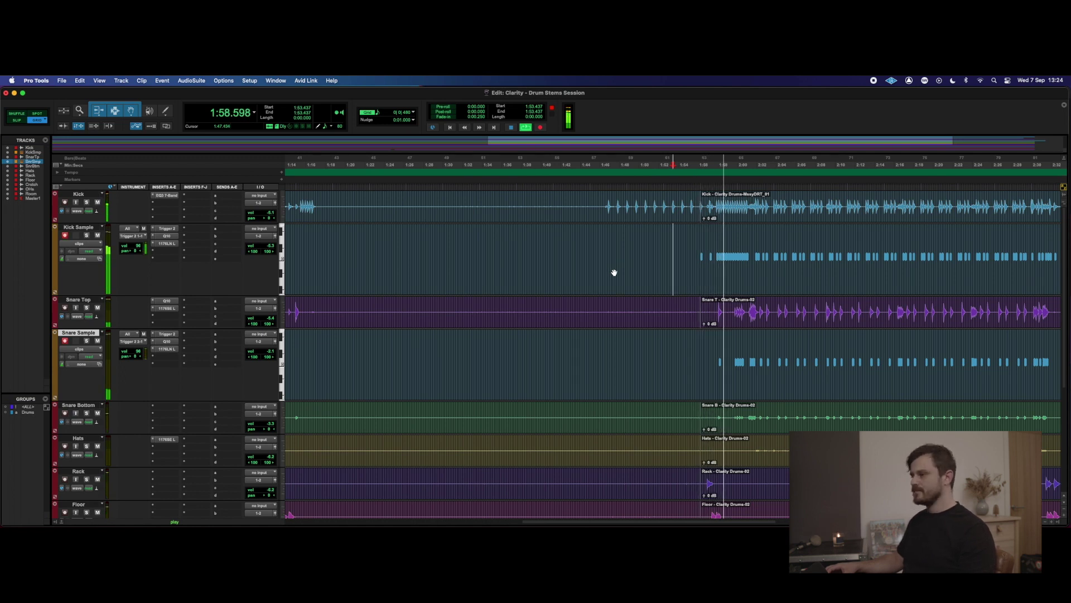
pyautogui.click(264, 247)
pyautogui.moveTo(271, 248); pyautogui.dragTo(272, 245)
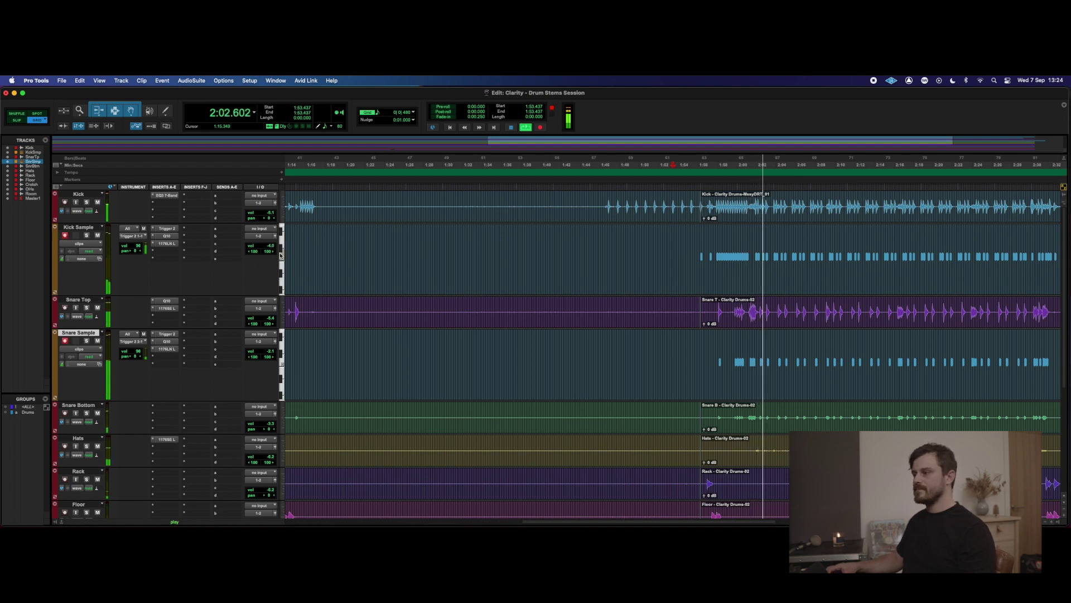